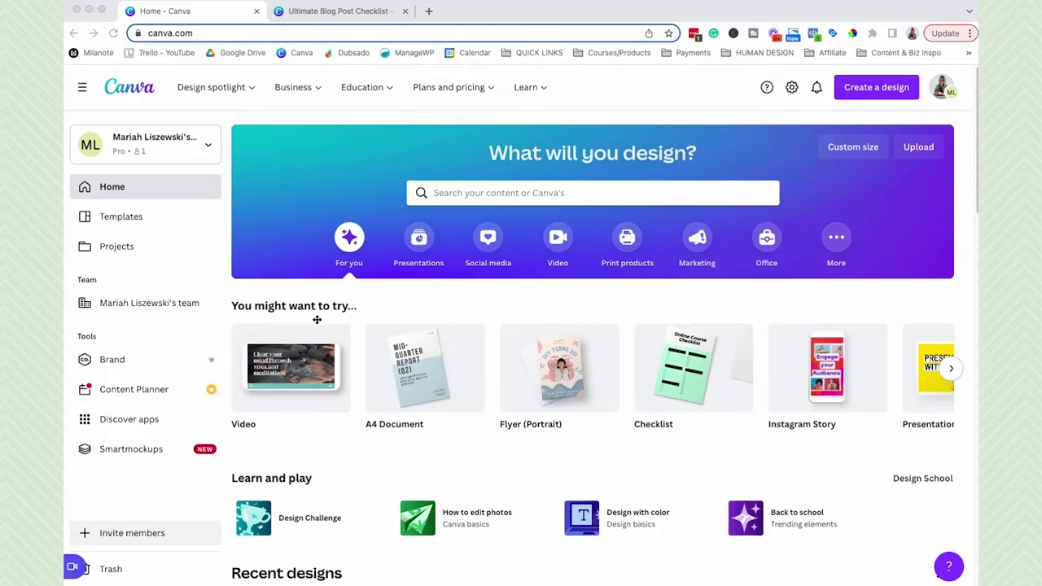
- Create a new blank A4 Document design
left_click(431, 306)
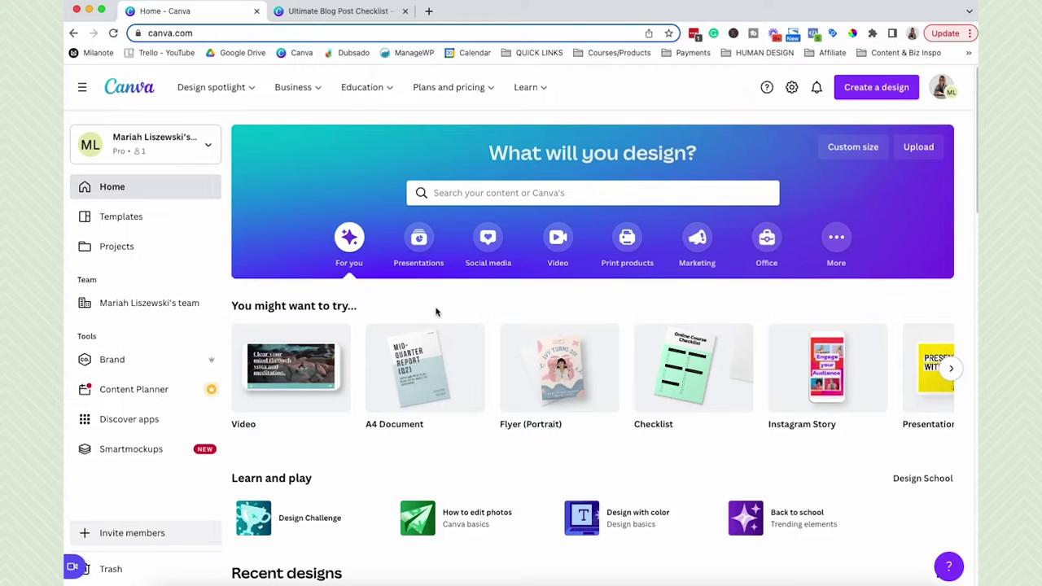
mouse_move(425, 369)
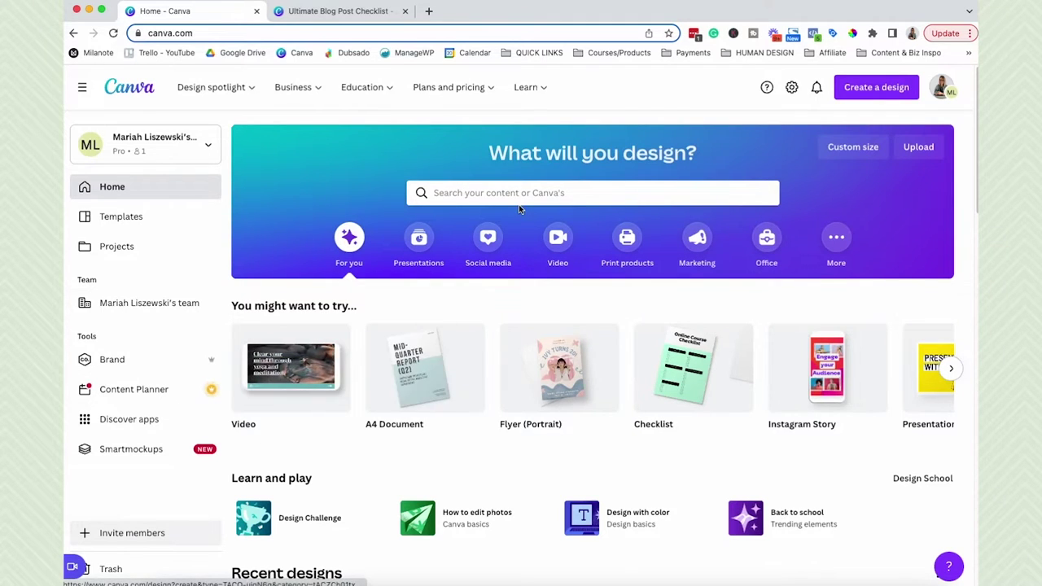
left_click(877, 91)
type("a4")
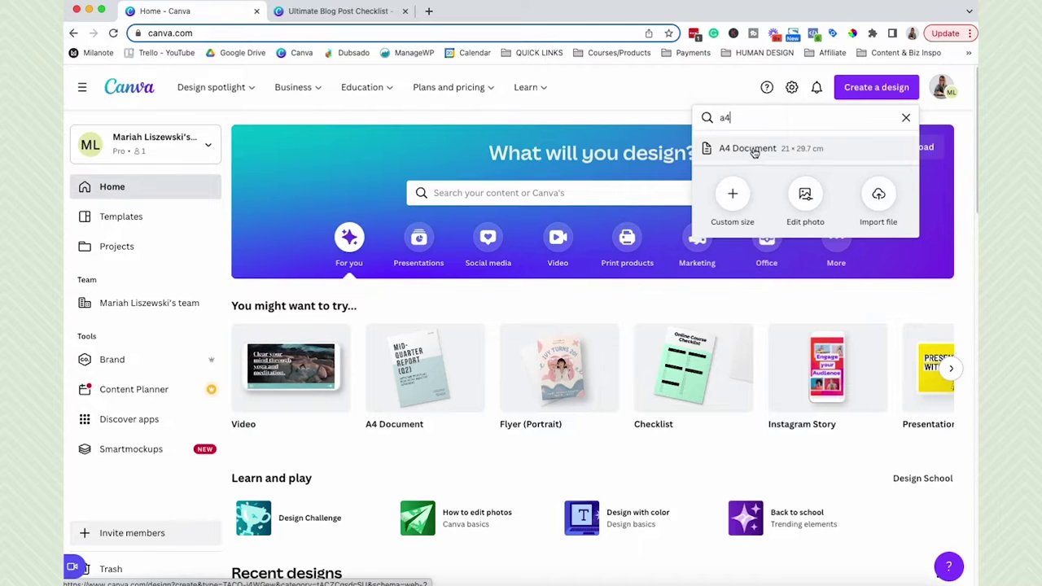
left_click(445, 381)
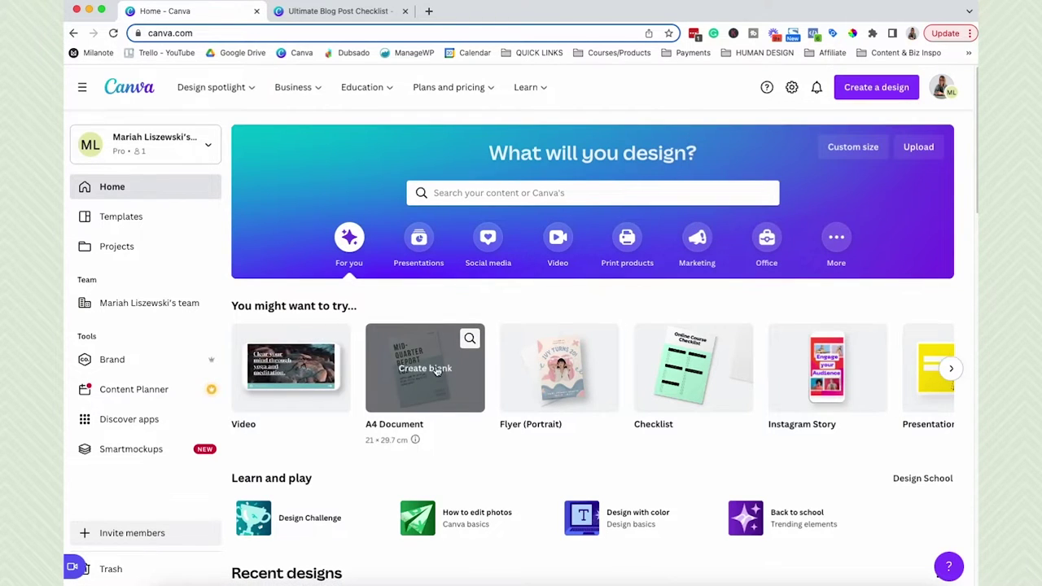
left_click(437, 372)
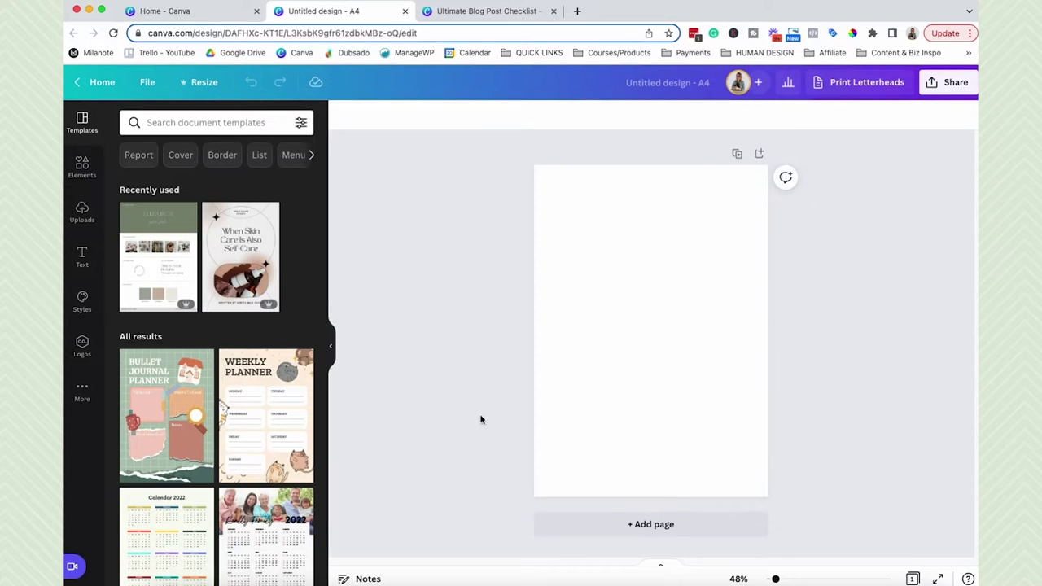
- Return to the Canva home page and search the template library for "checklist"
left_click(185, 15)
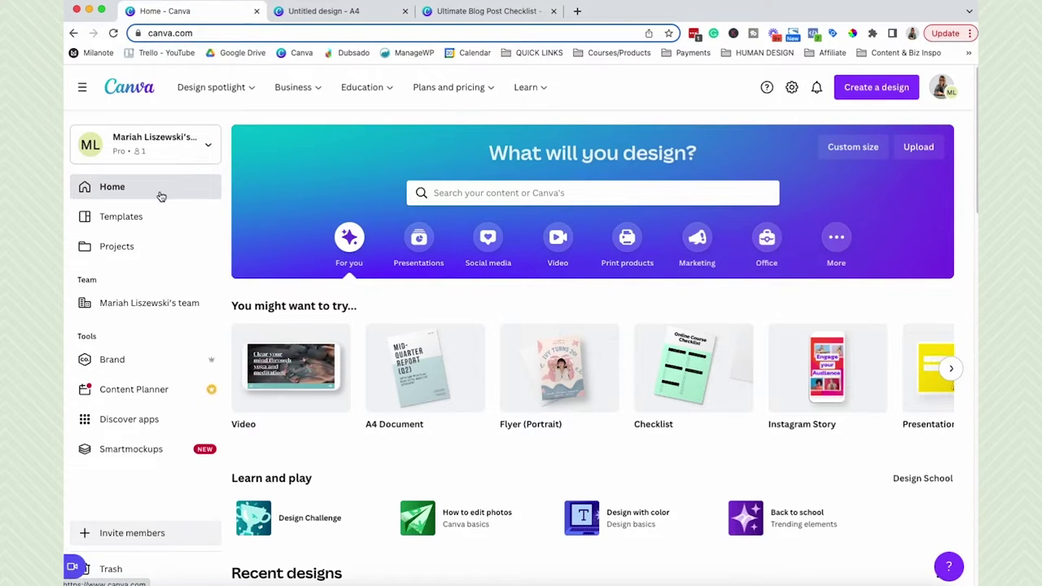
left_click(134, 218)
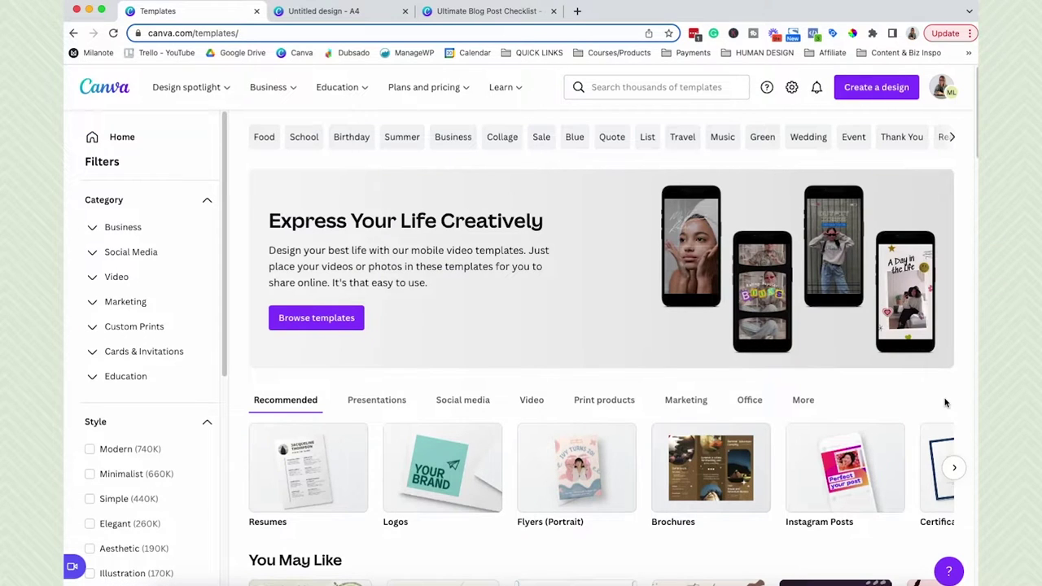
scroll(928, 402, "down", 5)
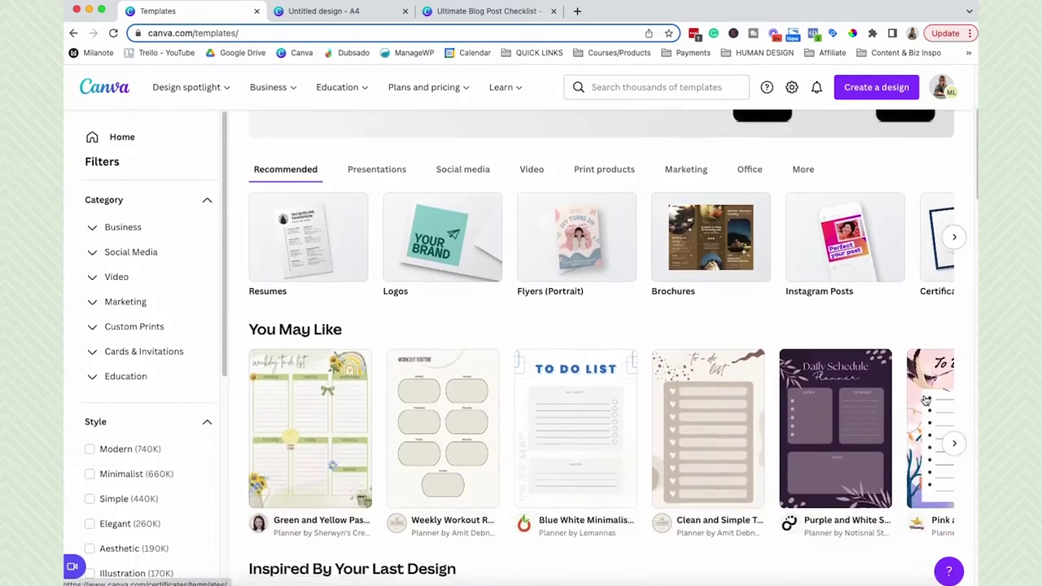
scroll(925, 401, "up", 5)
left_click(643, 89)
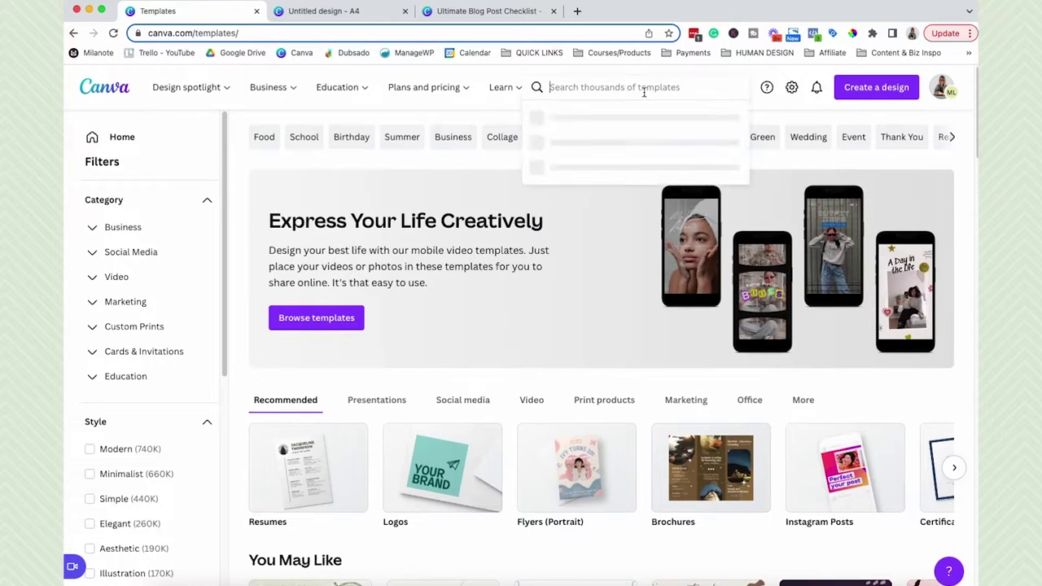
type("checklist")
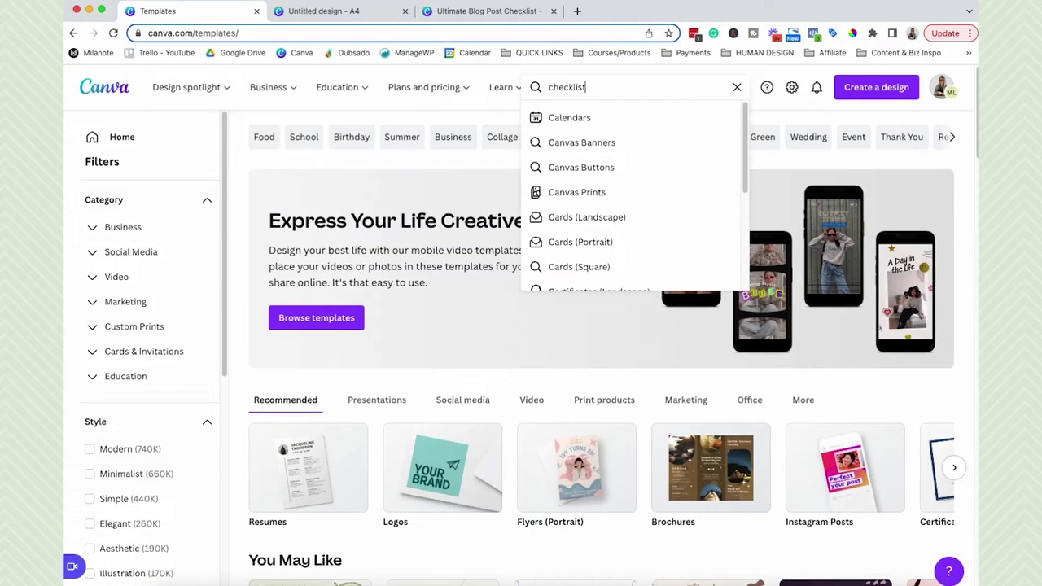
key("Return")
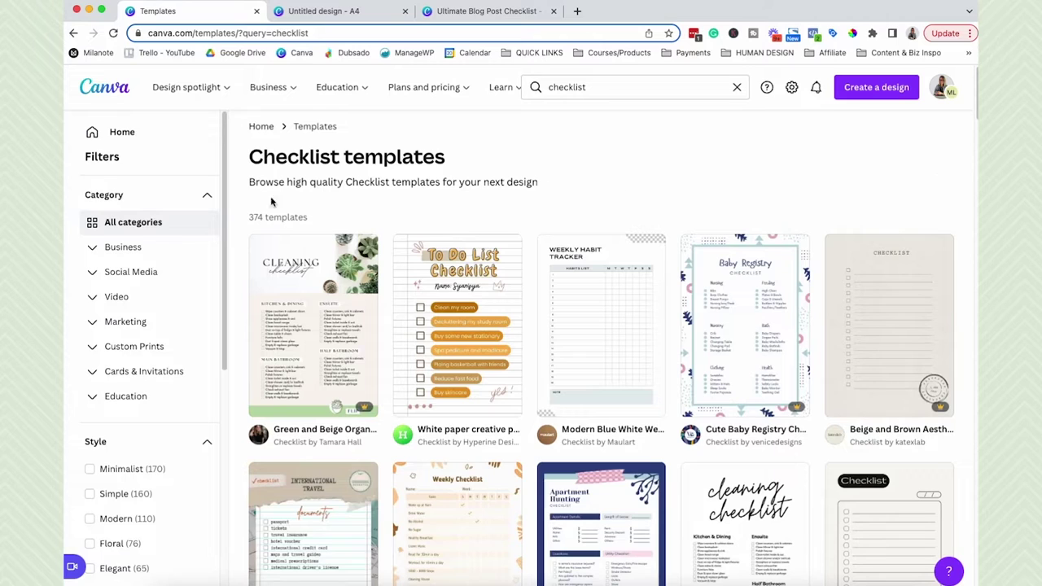
- Browse the checklist template results and compare them with the blank A4 design
left_click_drag(249, 217, 332, 220)
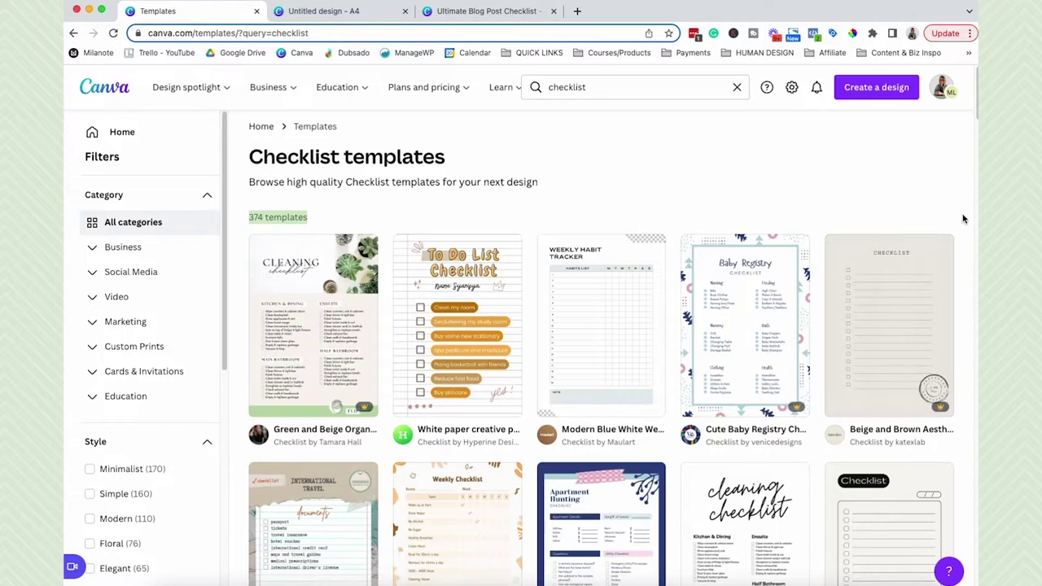
scroll(965, 244, "down", 7)
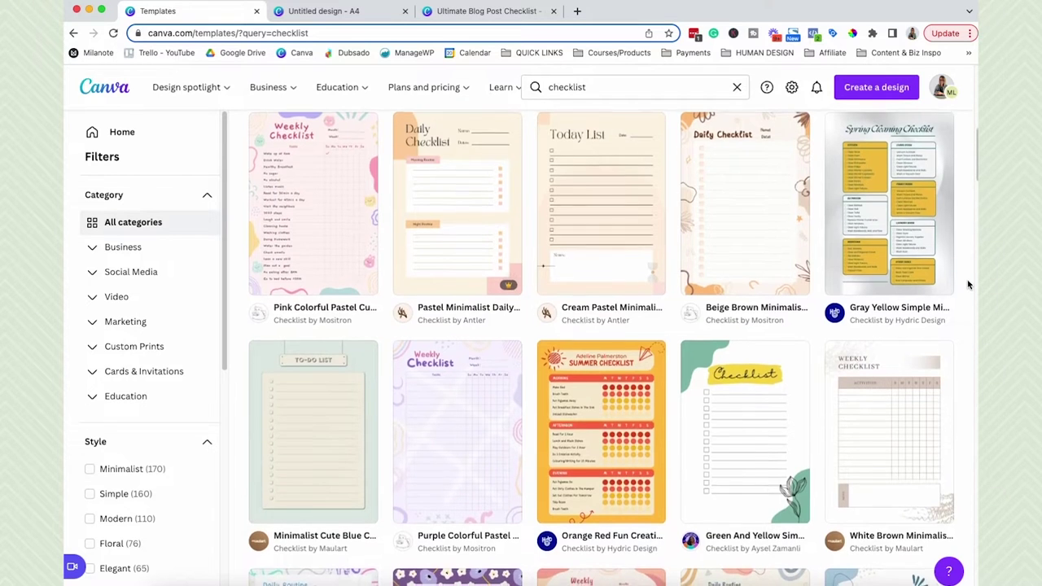
scroll(968, 284, "down", 4)
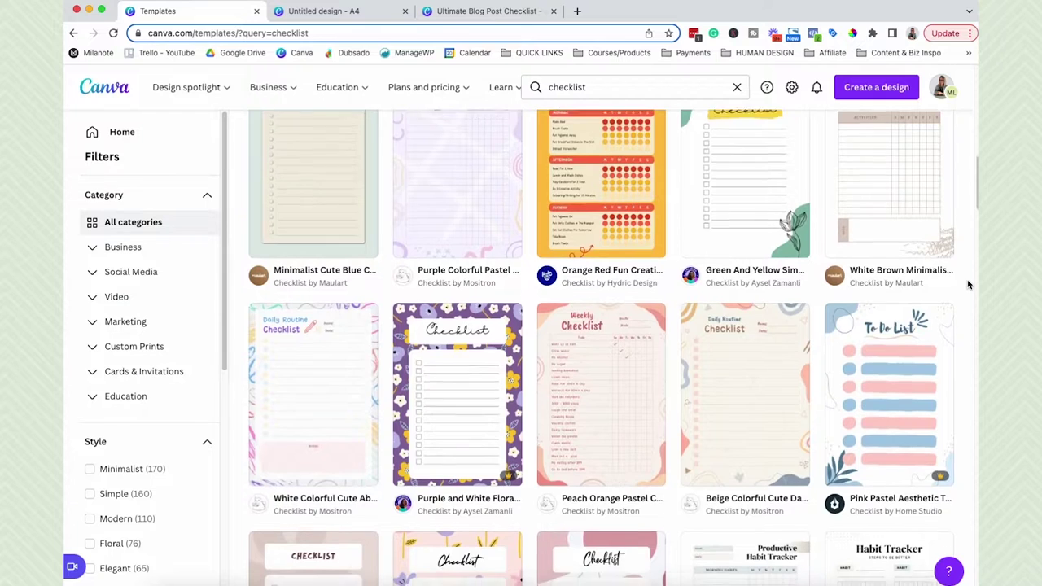
scroll(968, 284, "down", 1)
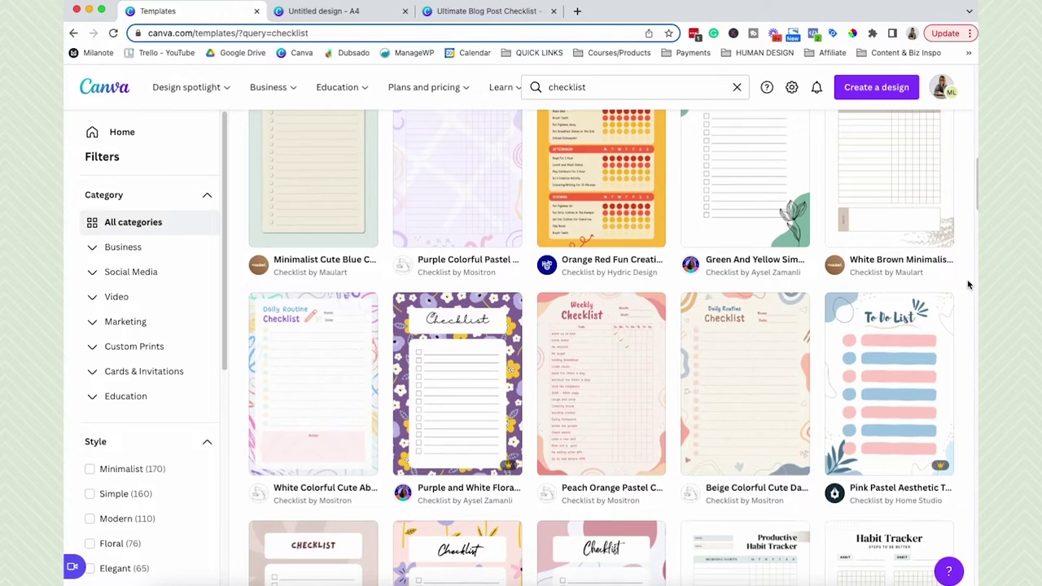
scroll(969, 284, "up", 10)
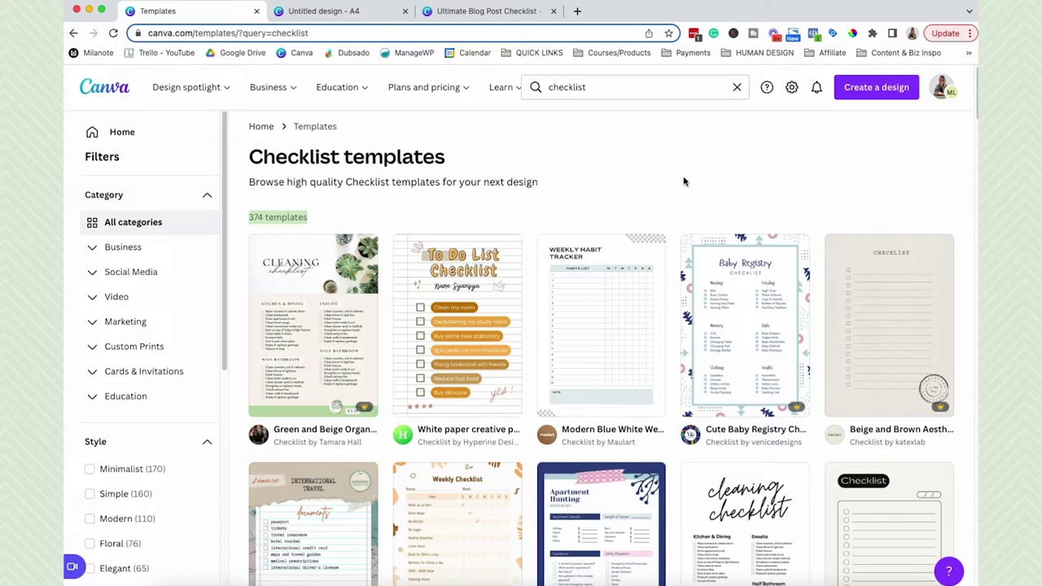
left_click(322, 11)
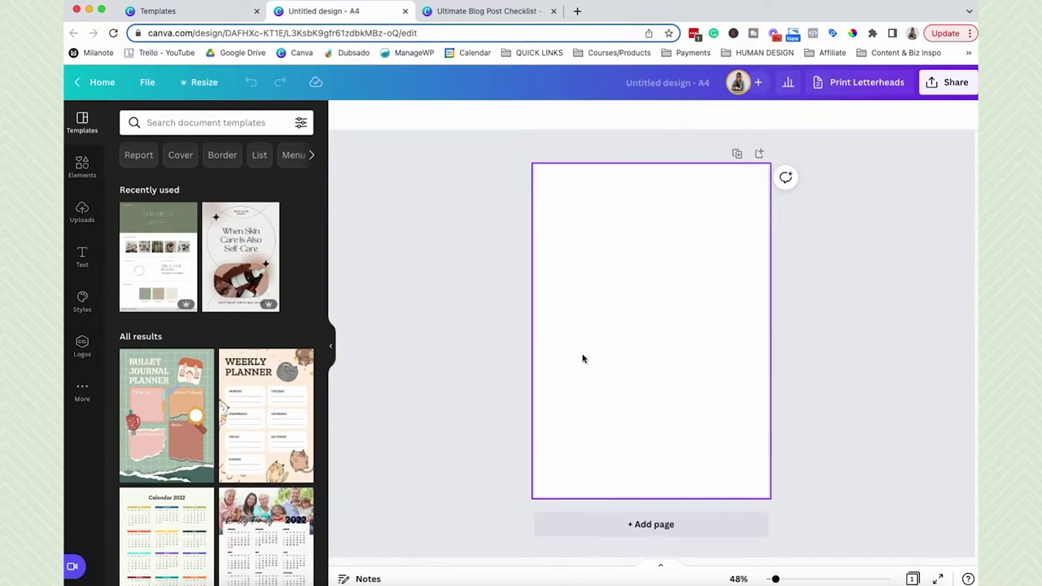
left_click(170, 11)
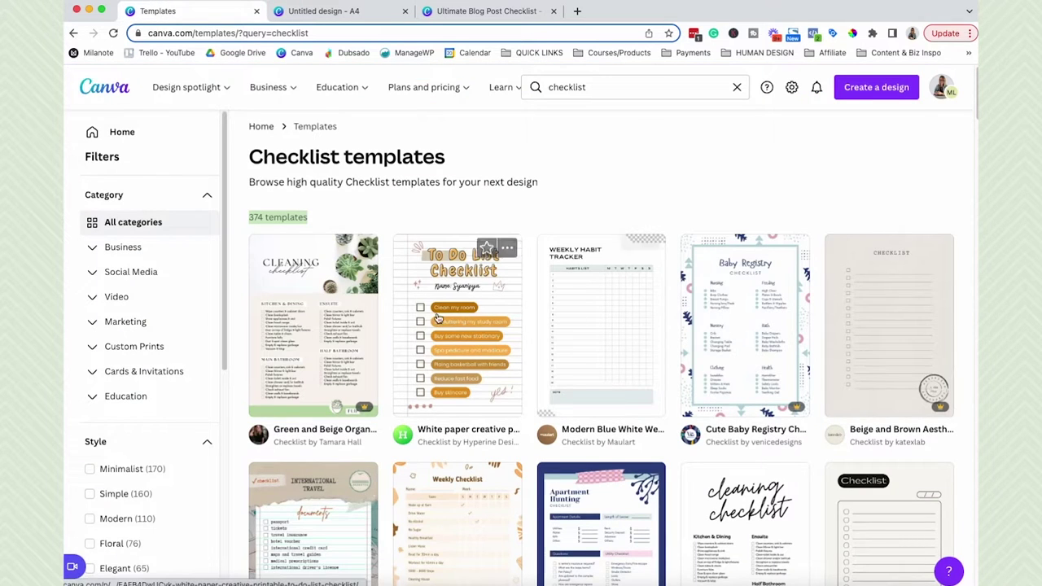
scroll(533, 367, "down", 10)
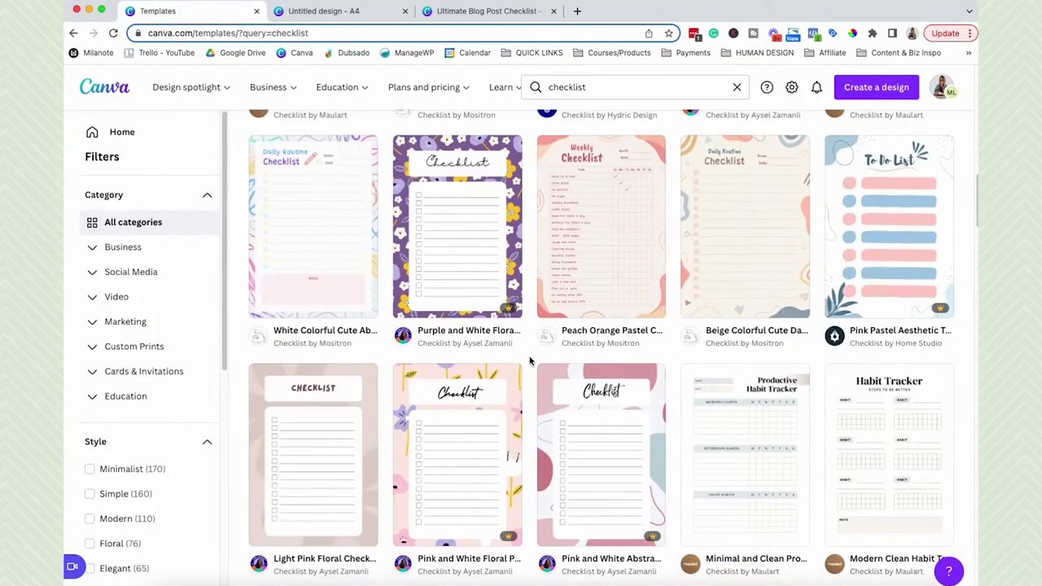
scroll(534, 372, "up", 10)
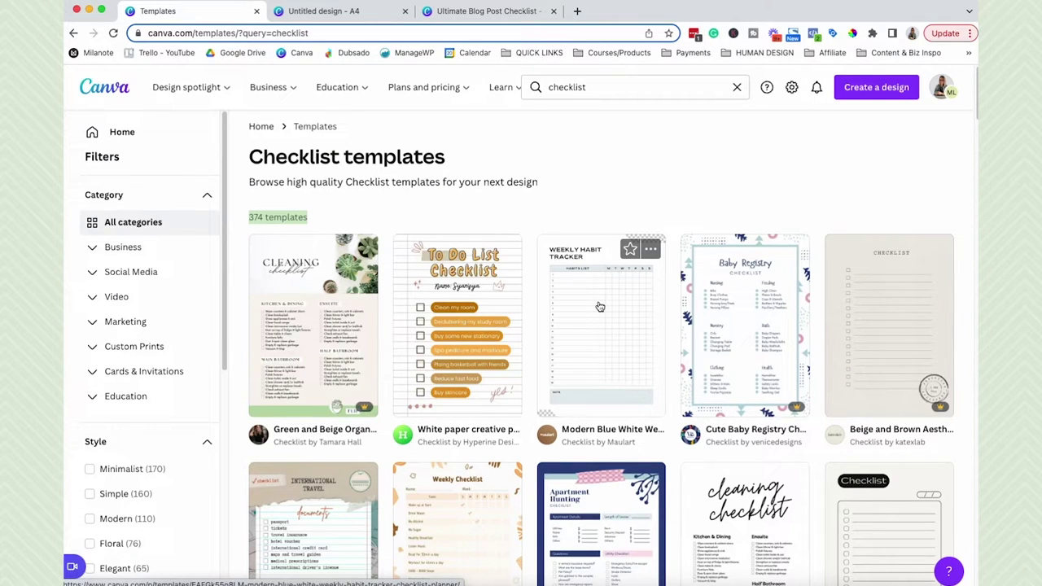
left_click(307, 11)
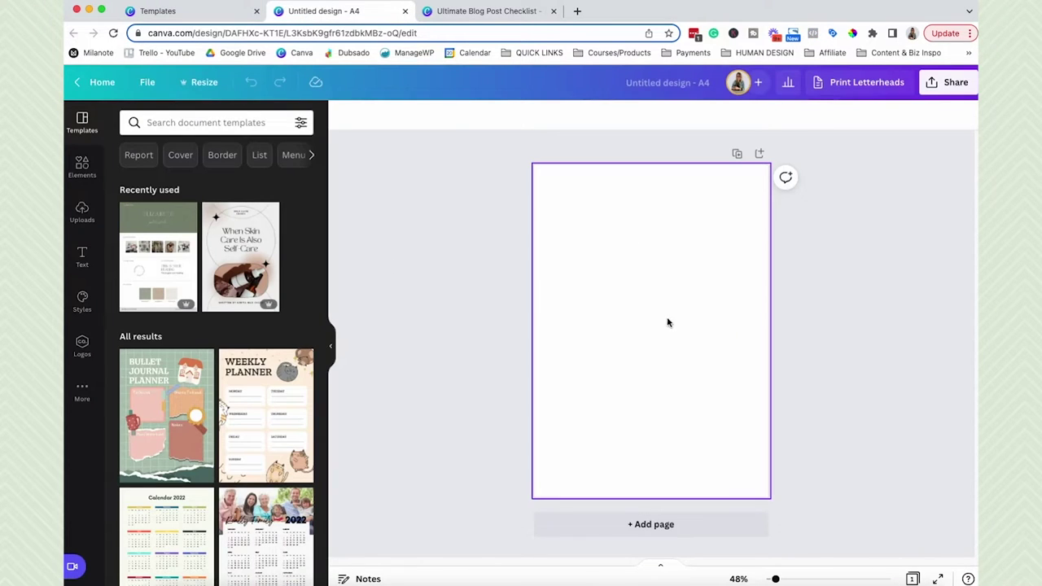
left_click(228, 18)
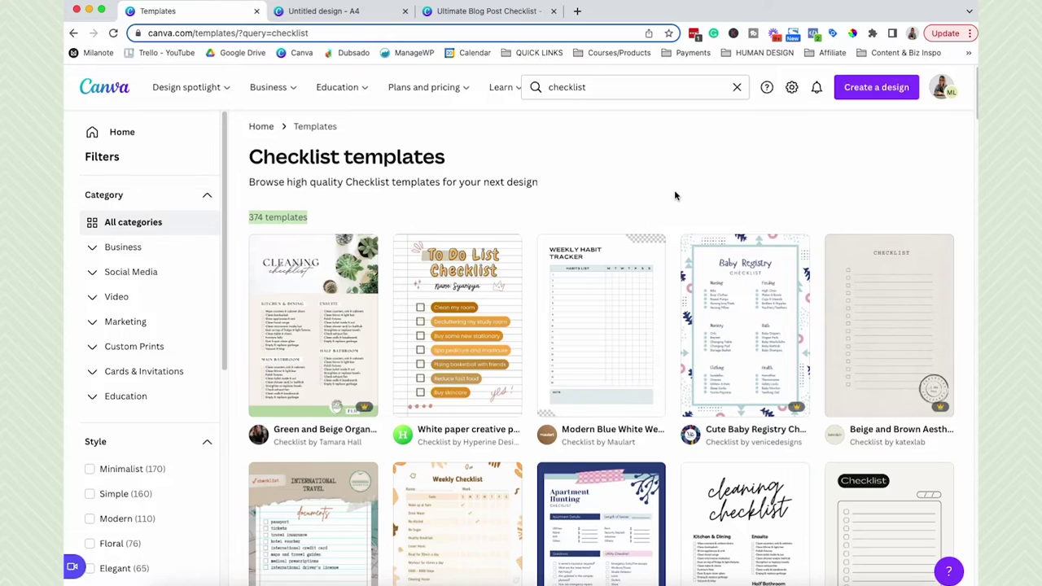
- Choose the Green and Beige Organic Natural Cleaning Checklist template and open it as a customizable design
scroll(674, 195, "down", 3)
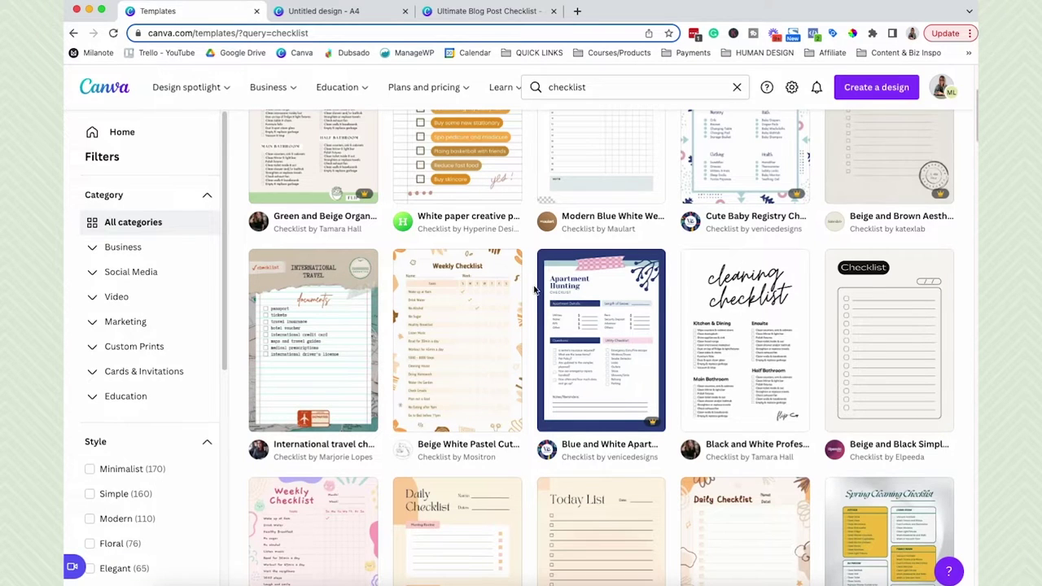
scroll(534, 289, "up", 3)
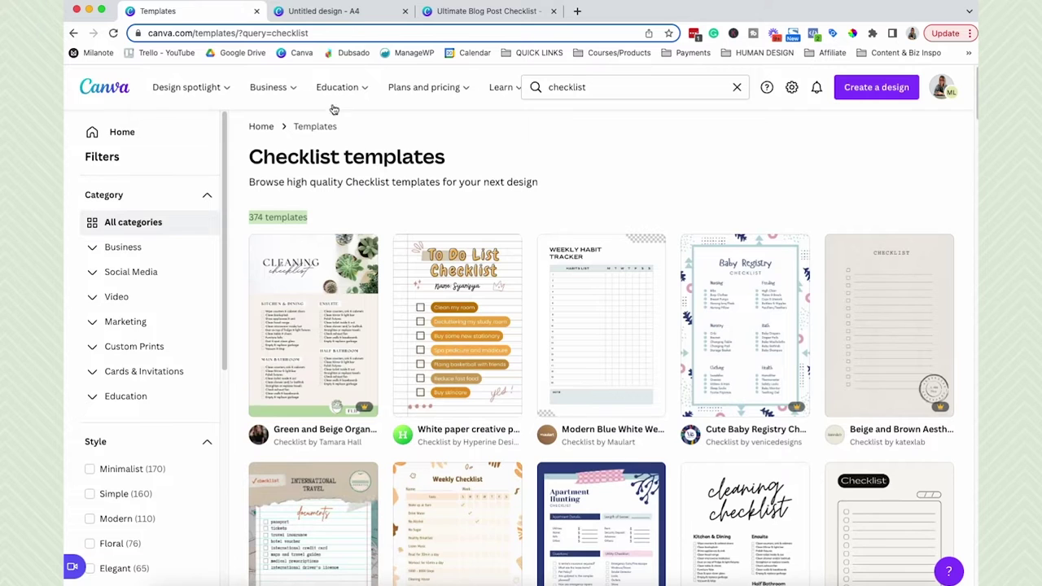
left_click(297, 299)
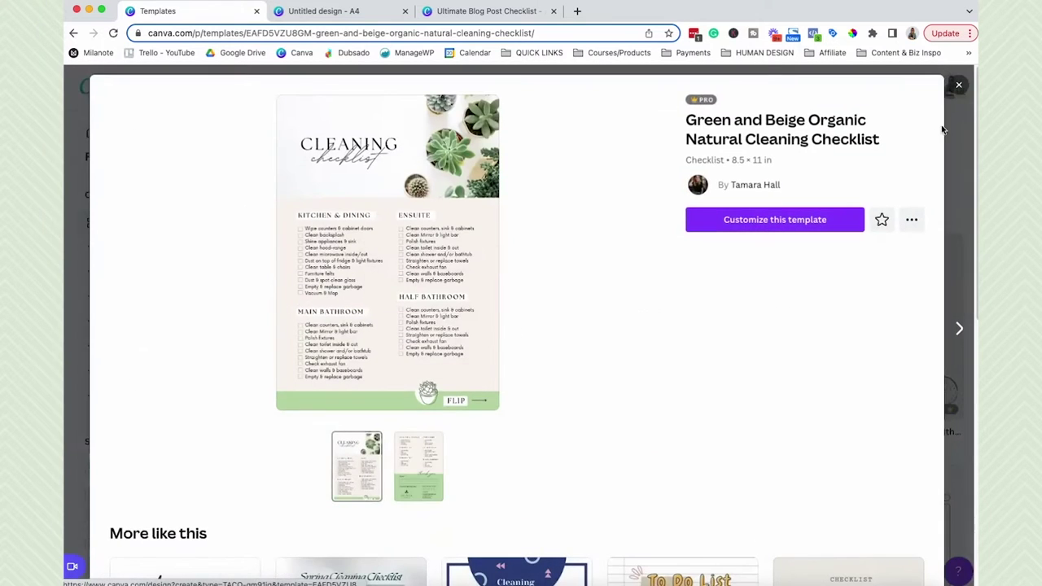
left_click(809, 218)
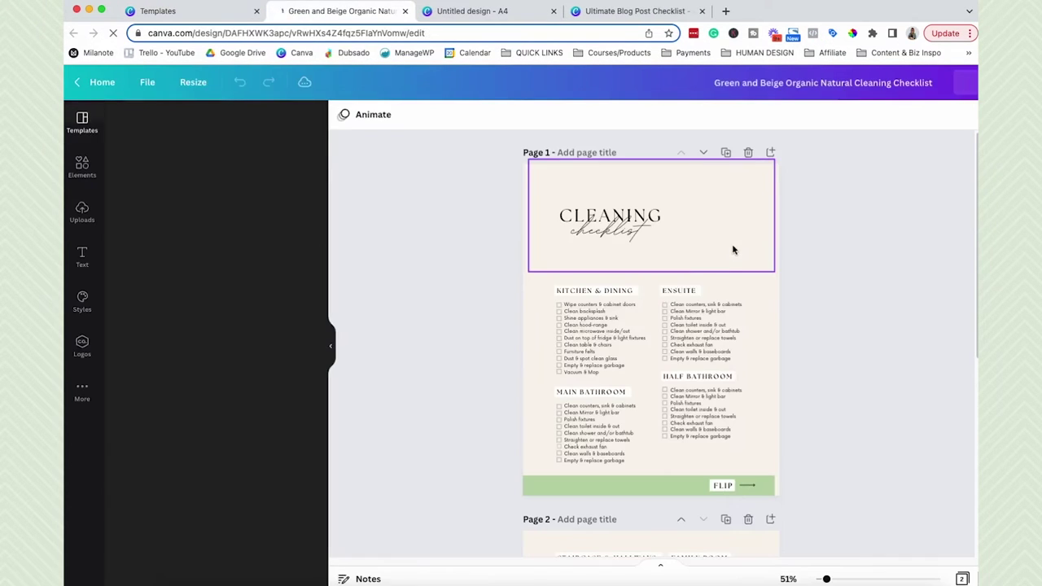
- In the blank A4 design, search templates for "checklist" and apply the first page of the Green and Beige Organic Natural Cleaning Checklist
left_click(496, 13)
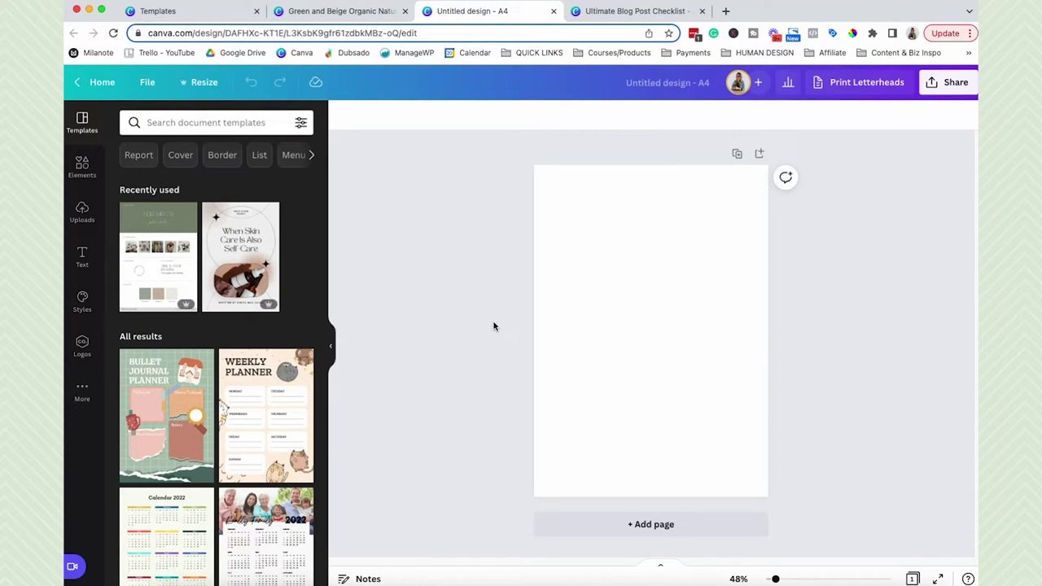
left_click(230, 124)
type("checklist")
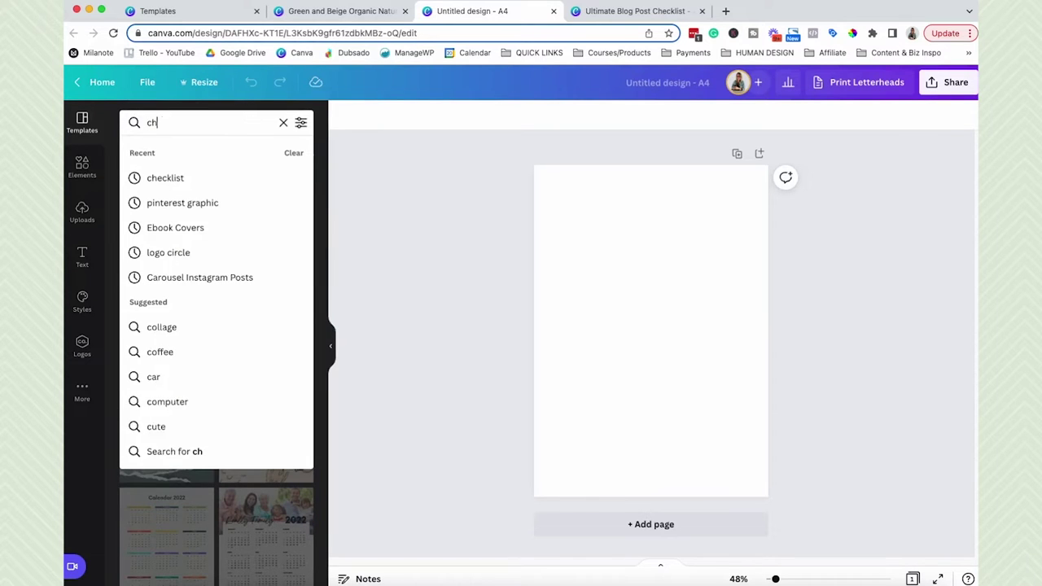
key("Return")
mouse_move(268, 265)
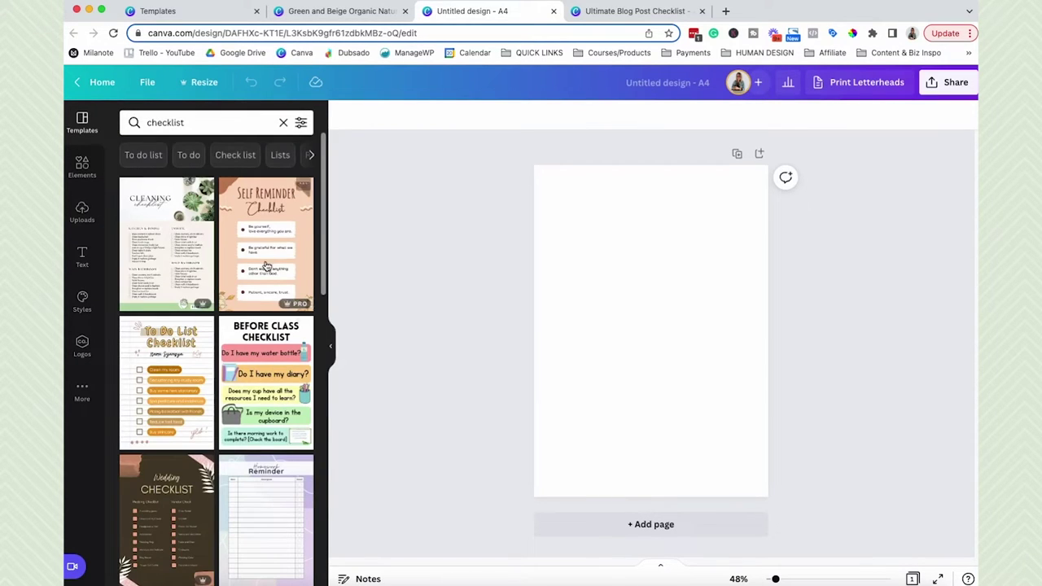
left_click(165, 232)
left_click(166, 231)
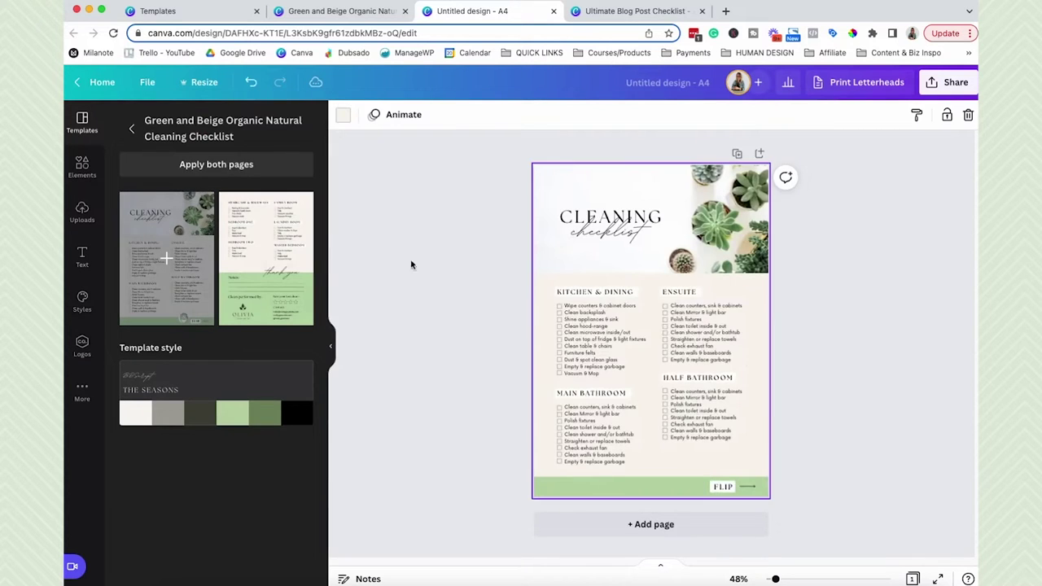
- Return to the Green and Beige cleaning checklist design and stretch page 1's header photo to both side edges of the page
left_click(365, 13)
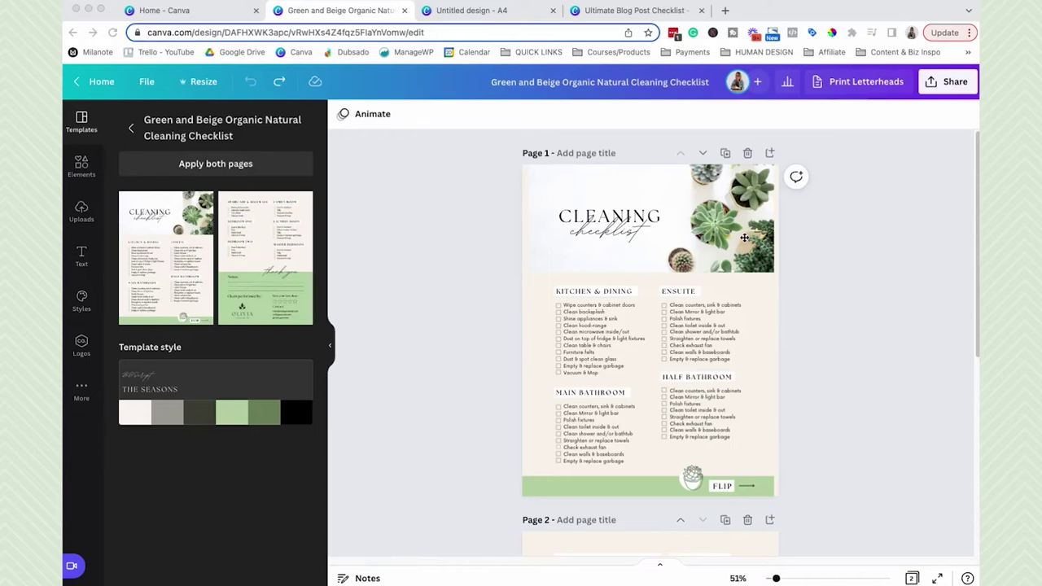
left_click(767, 221)
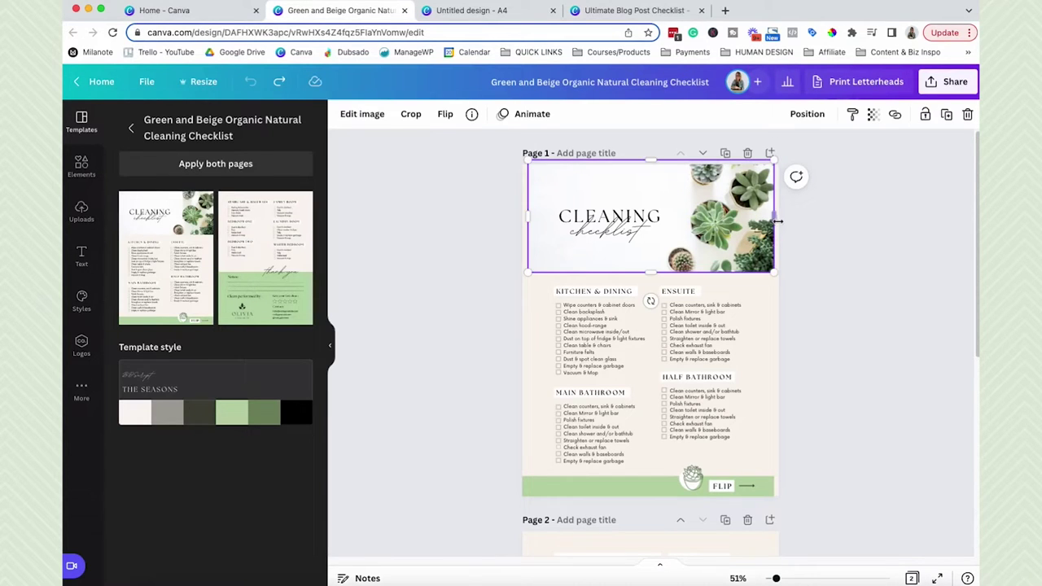
left_click_drag(776, 218, 779, 218)
left_click_drag(525, 217, 517, 215)
left_click(803, 343)
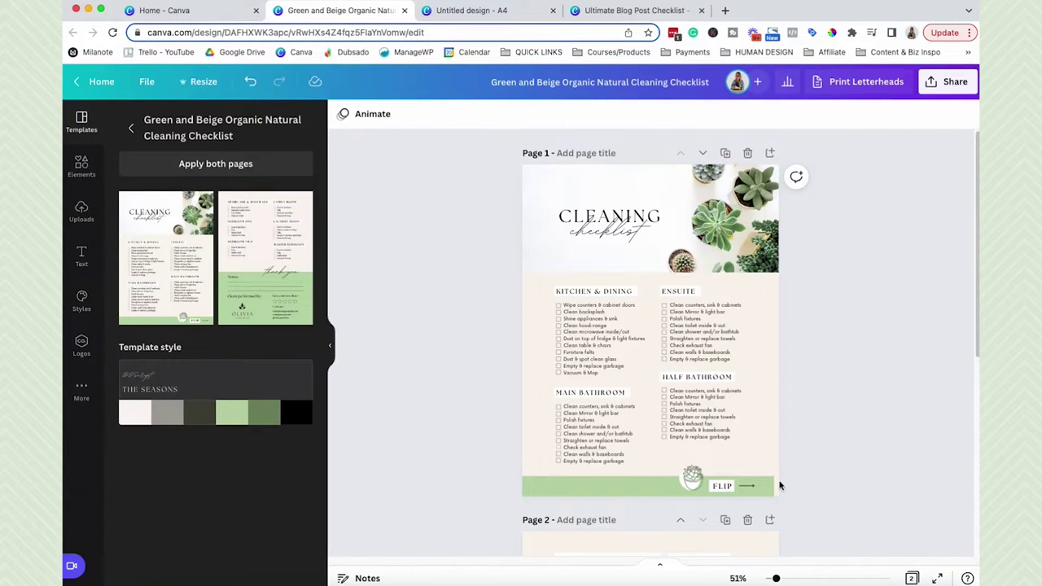
- Extend the green band on page 1 and the green block on page 2 to the page's right edge
left_click(778, 486)
left_click_drag(772, 487, 780, 487)
left_click(825, 417)
scroll(824, 417, "down", 5)
left_click(765, 437)
left_click_drag(775, 434, 781, 432)
left_click(846, 374)
scroll(843, 374, "up", 5)
- Replace page 1's succulent header photo with the uploaded photo of a person working on a bed with a laptop and notes
left_click(78, 215)
scroll(215, 367, "down", 10)
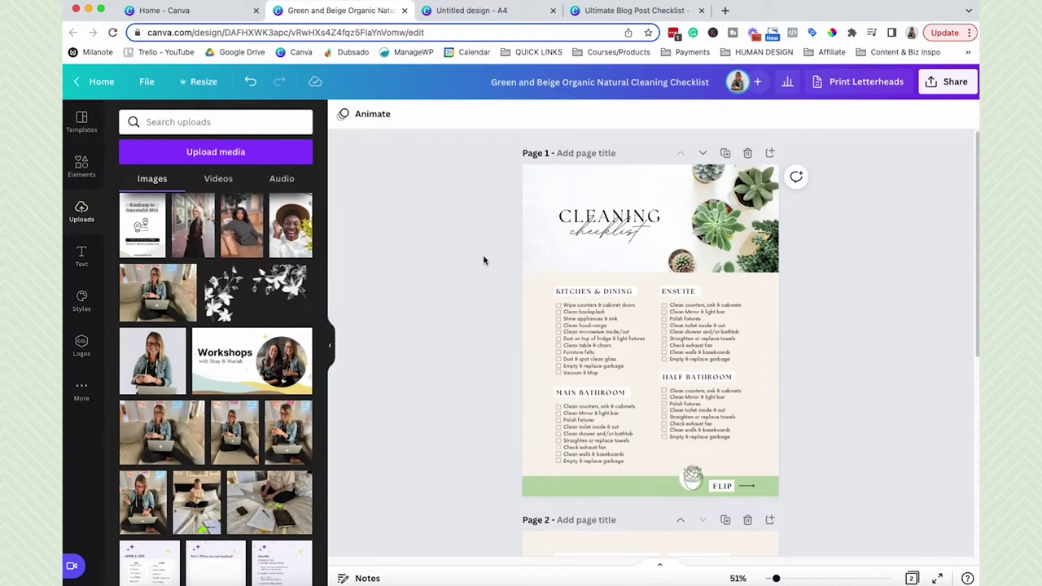
scroll(221, 377, "down", 3)
scroll(220, 371, "down", 5)
scroll(221, 371, "up", 10)
left_click_drag(269, 412, 697, 245)
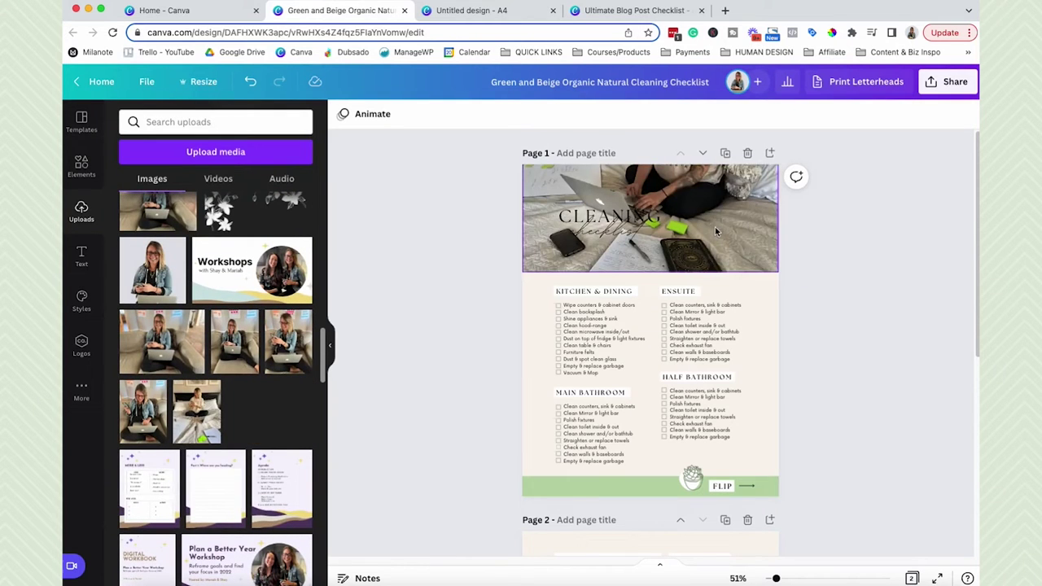
- Fade page 1's header photo by strongly lowering its transparency value
left_click(873, 114)
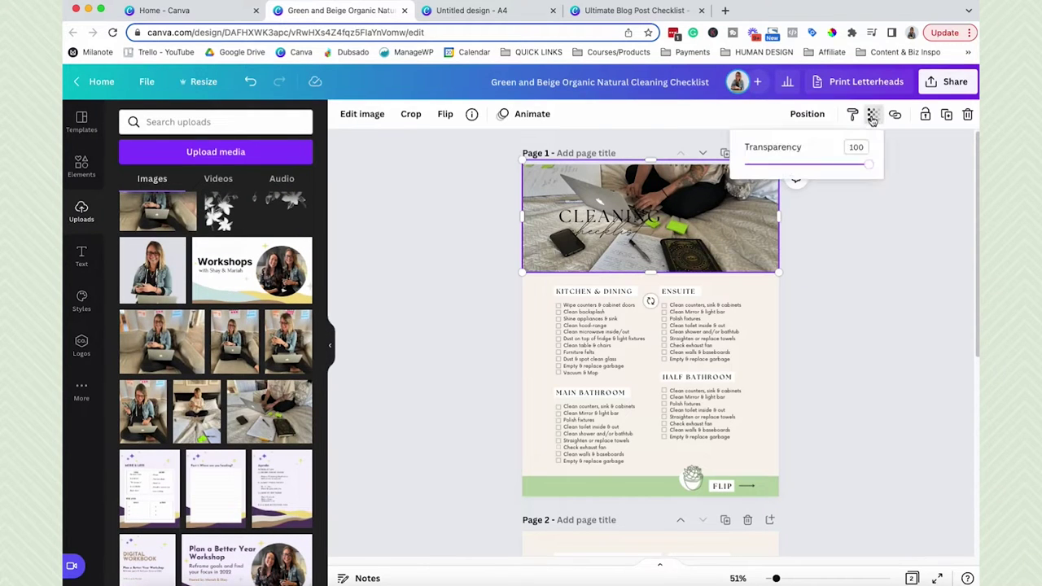
left_click_drag(868, 165, 766, 166)
- Change page 1's beige background to the white from the brand colors
left_click(767, 301)
left_click(342, 114)
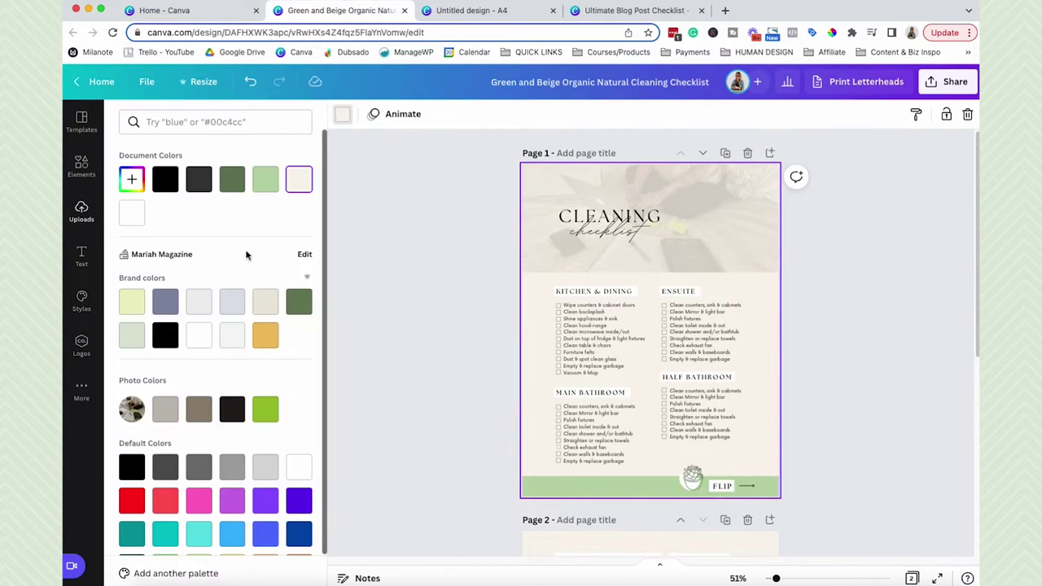
left_click(198, 336)
left_click(914, 339)
- Change page 2's beige background to the same brand white
scroll(842, 351, "down", 5)
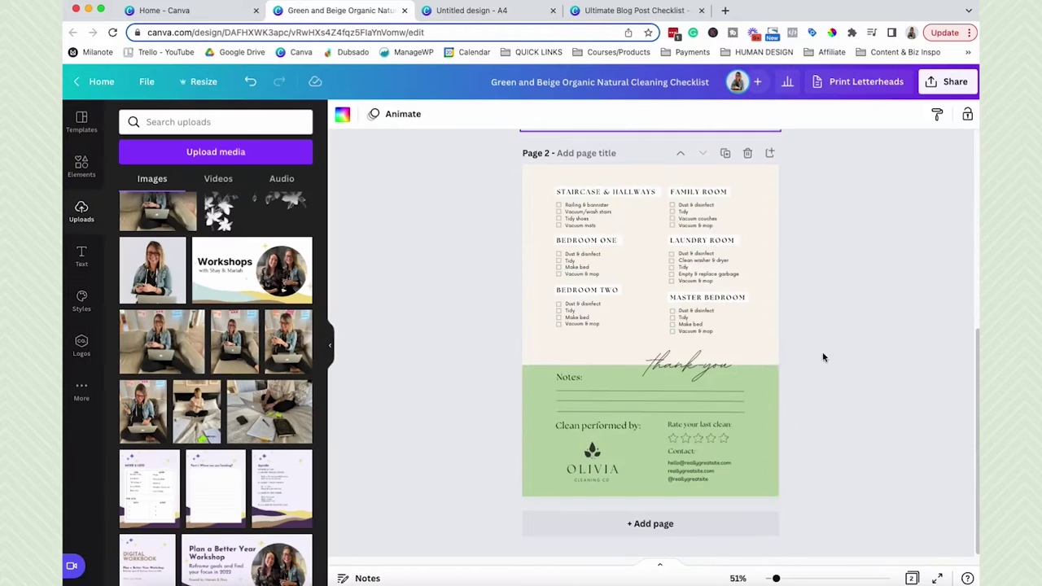
left_click(762, 189)
scroll(570, 245, "up", 3)
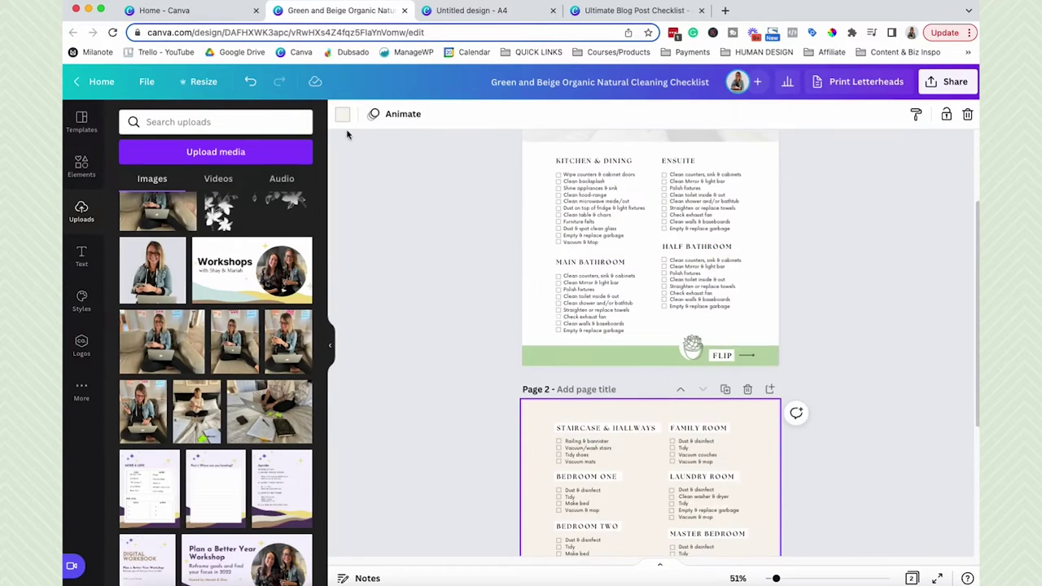
left_click(342, 115)
left_click(198, 336)
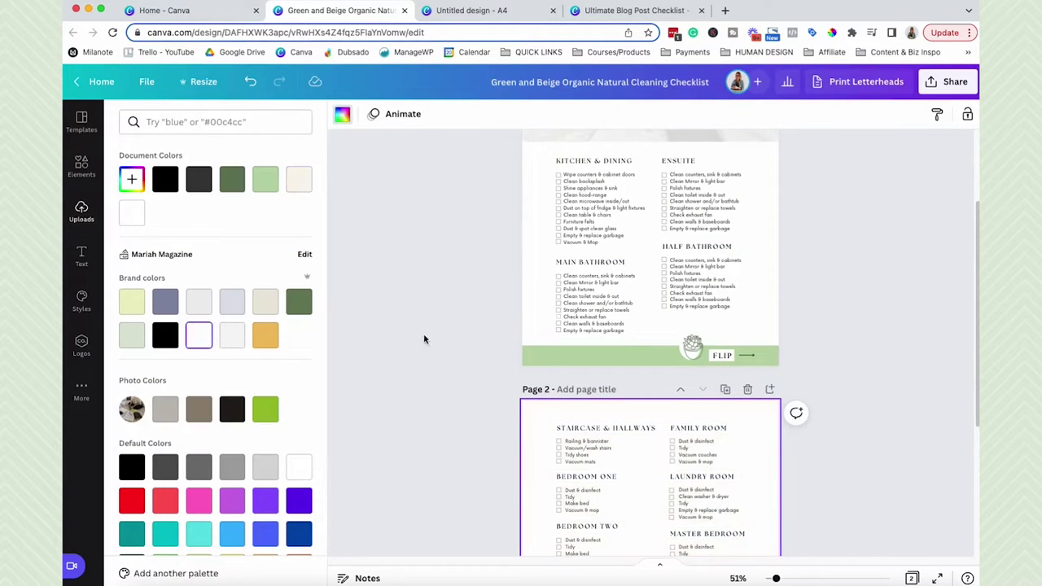
left_click(480, 342)
scroll(481, 346, "up", 3)
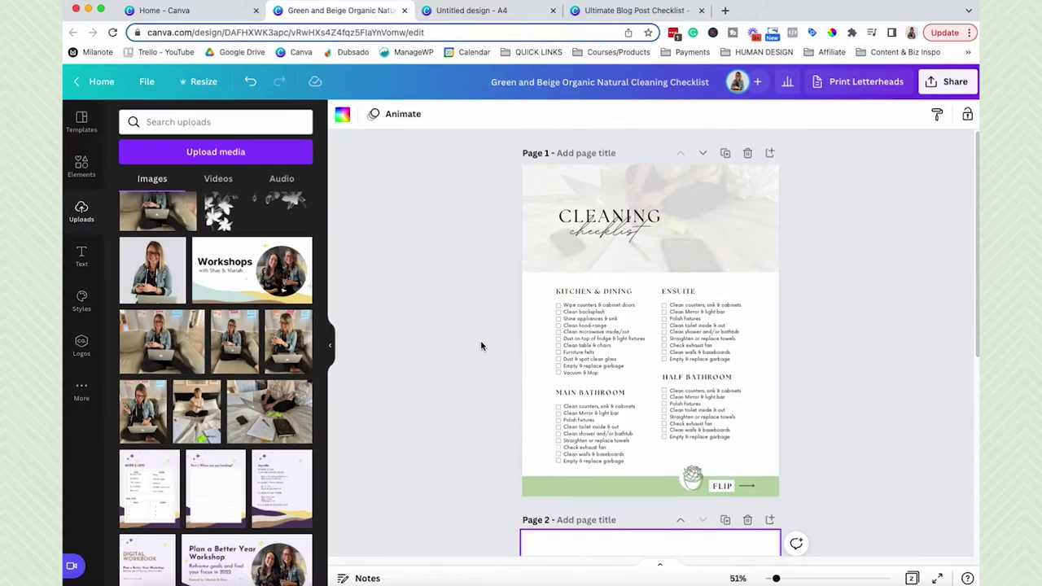
left_click(604, 226)
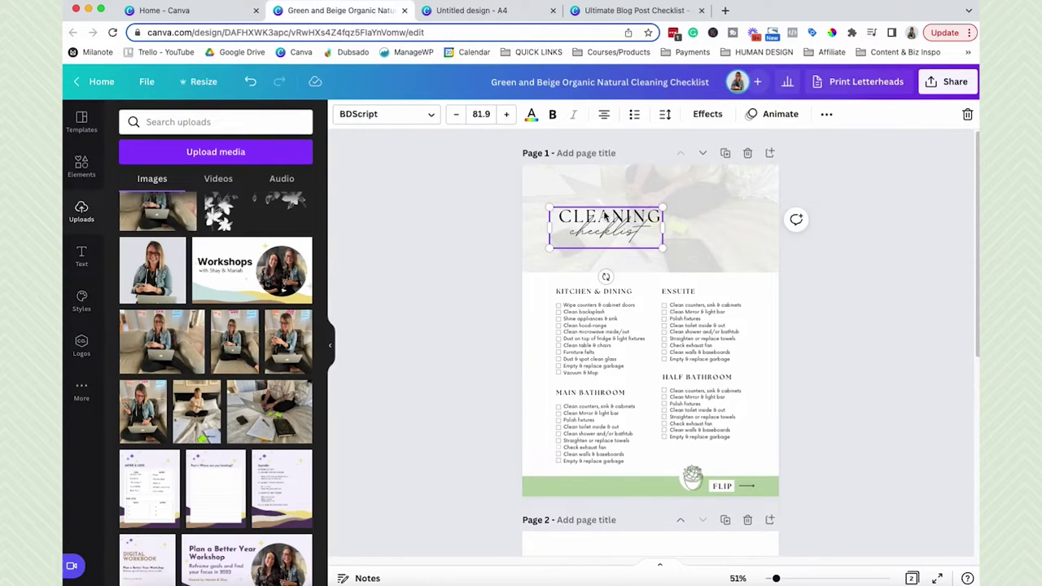
left_click(430, 114)
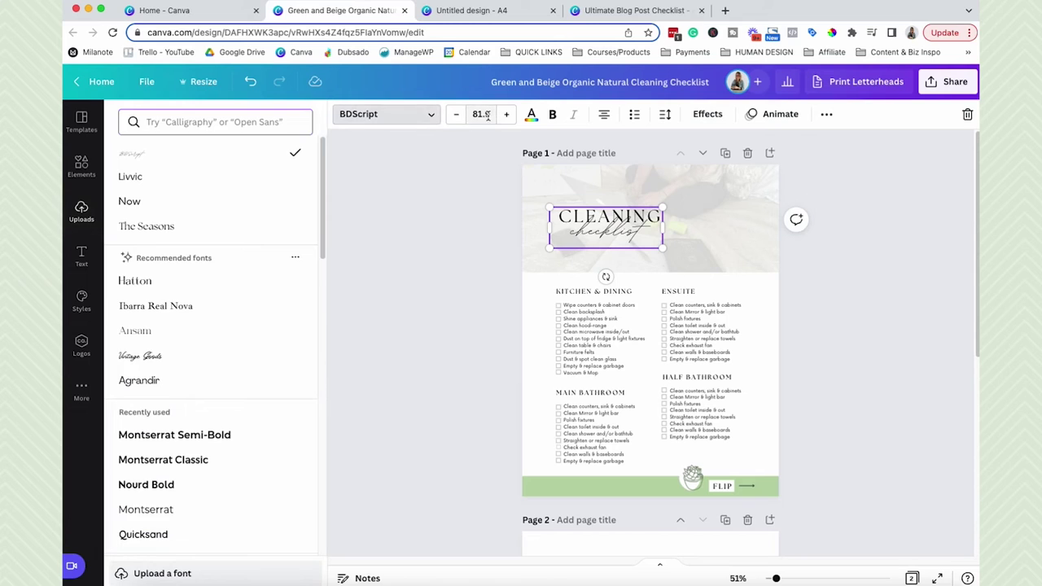
left_click(430, 114)
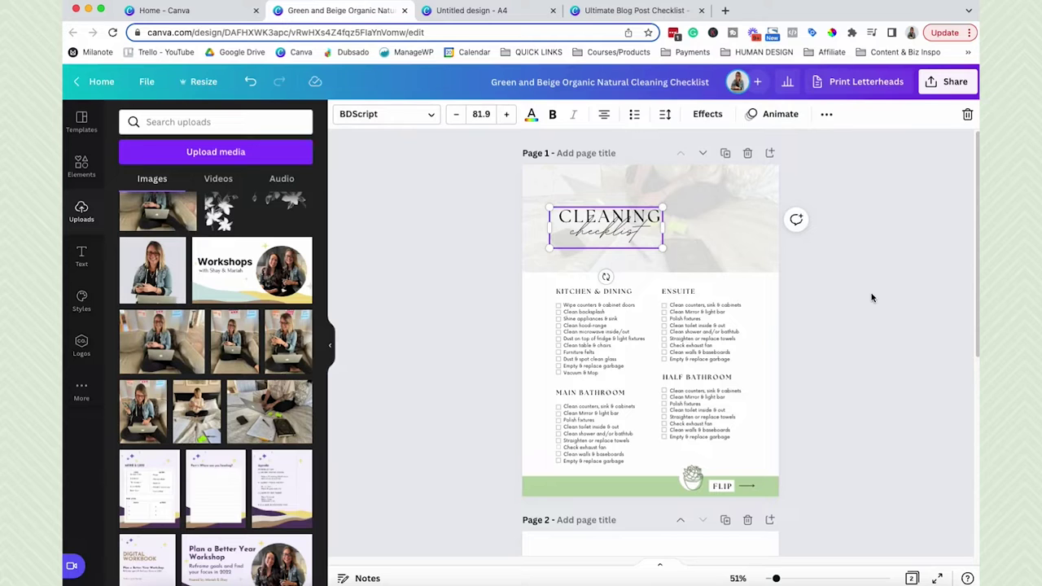
left_click(855, 395)
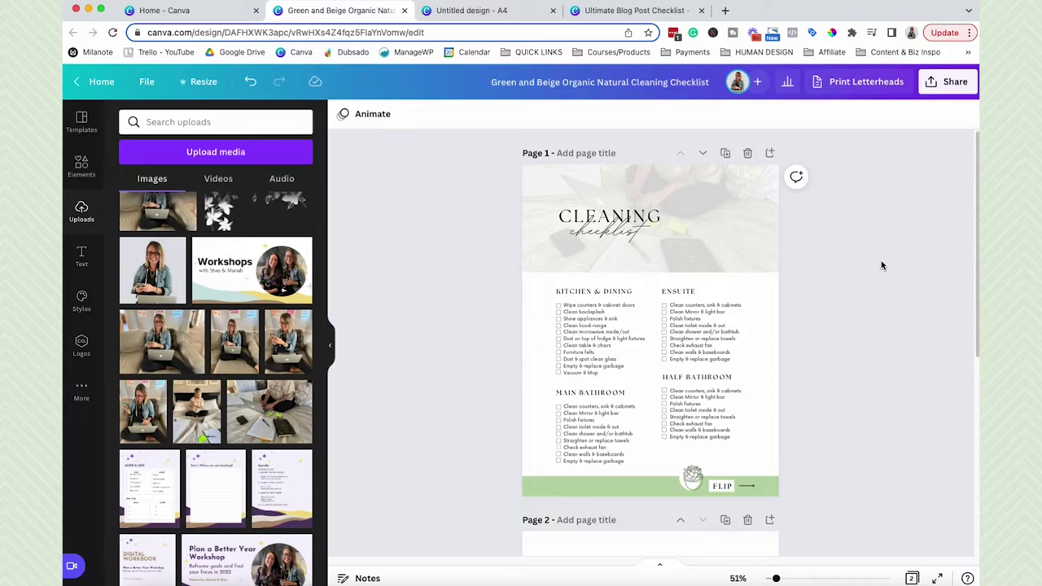
- Switch to the Ultimate Blog Post Checklist design and examine its cover, checklist pages, notes area and about page as an example
left_click(658, 15)
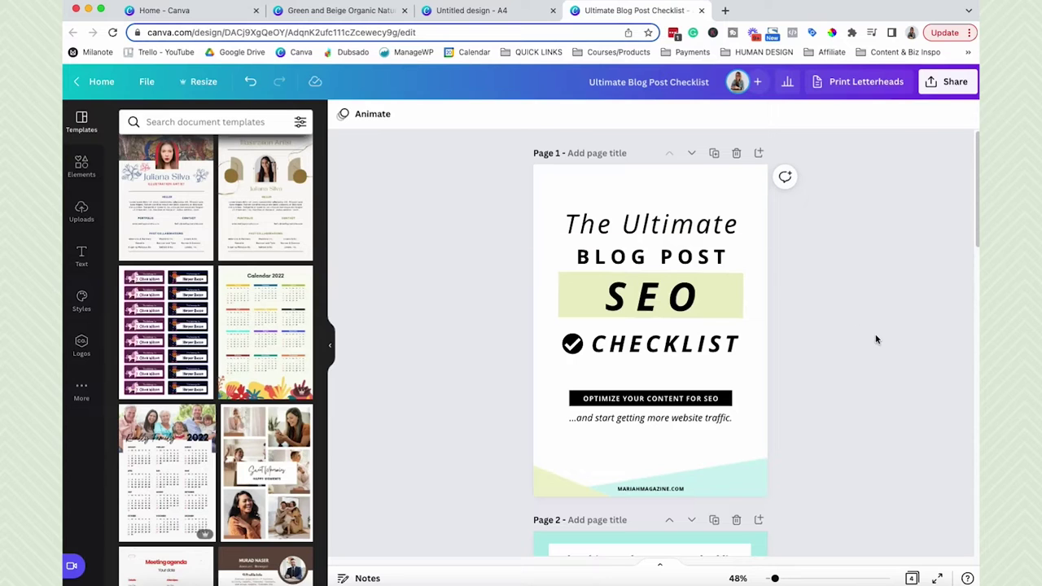
scroll(869, 342, "down", 5)
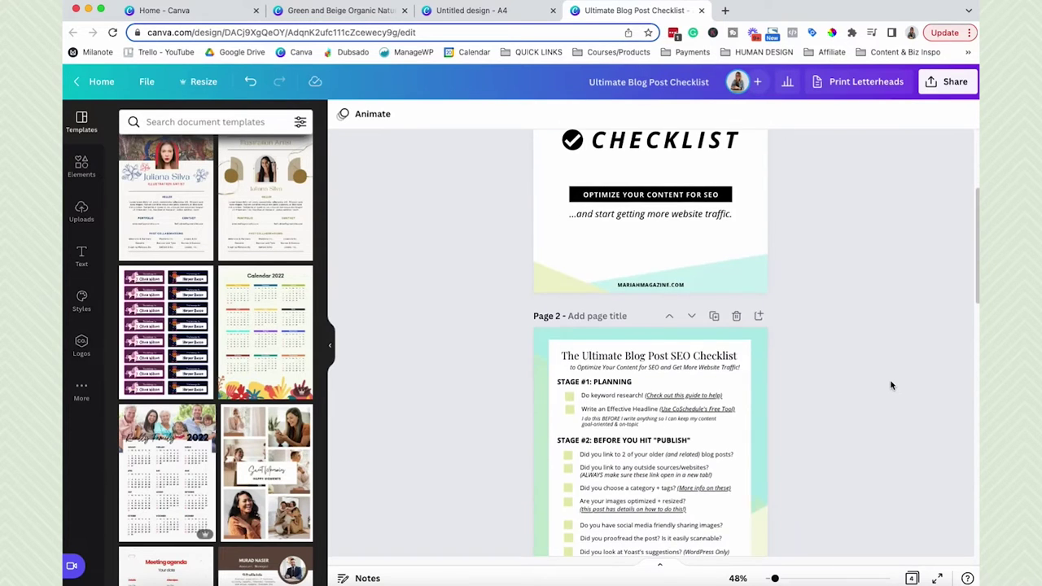
scroll(871, 380, "down", 3)
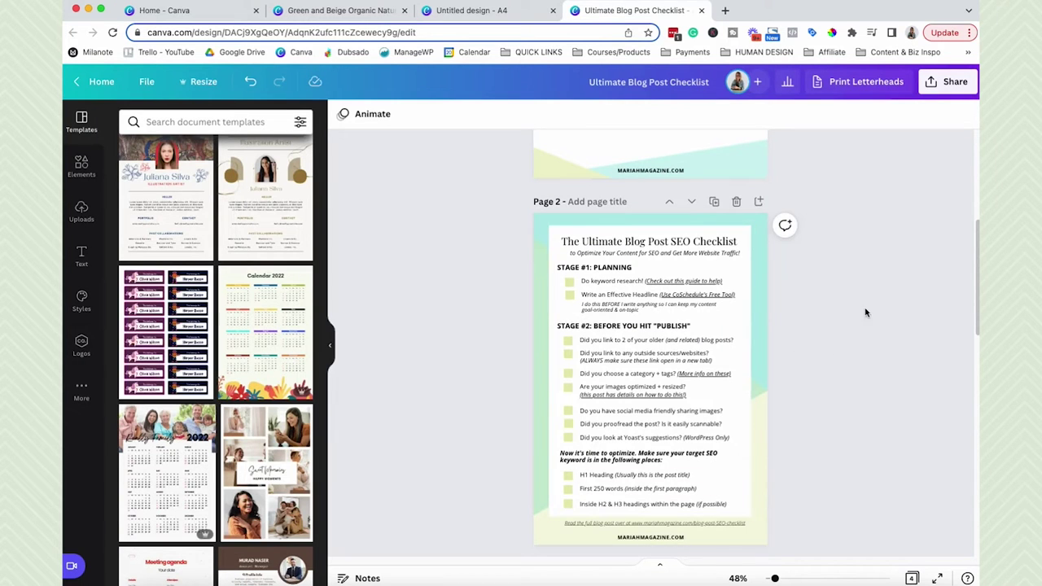
scroll(866, 345, "up", 8)
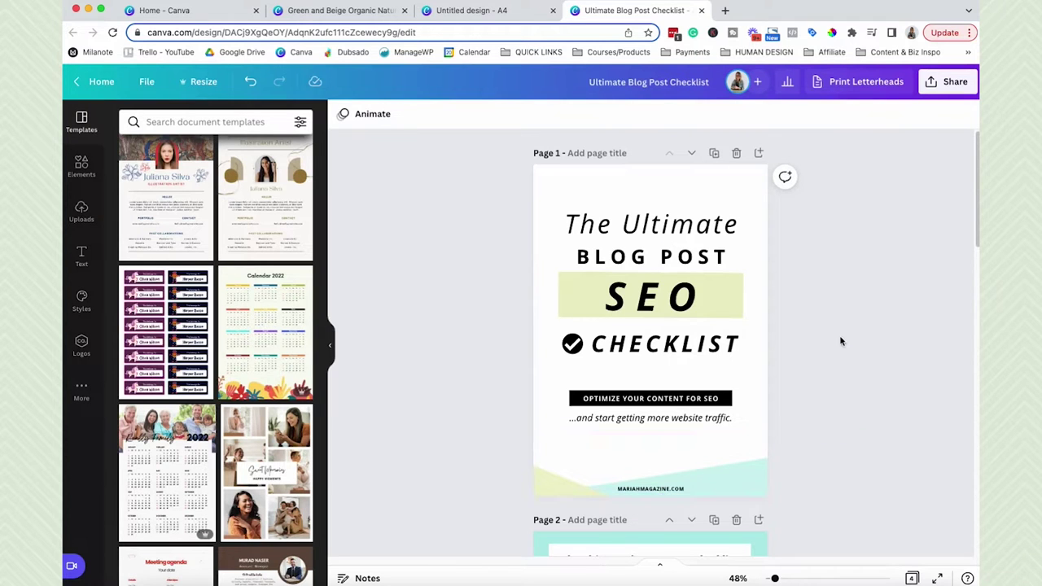
scroll(863, 372, "down", 5)
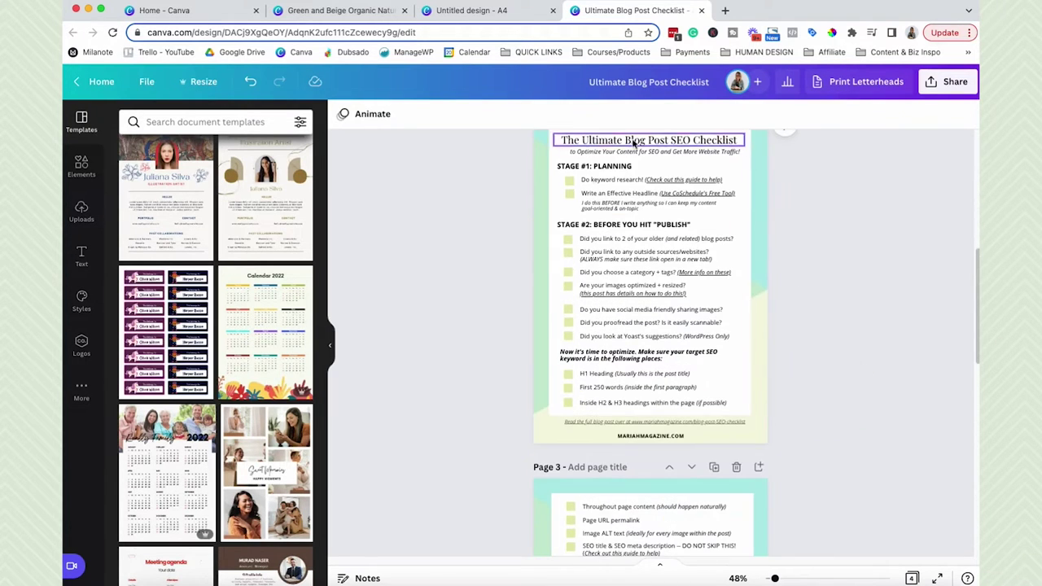
scroll(868, 400, "down", 3)
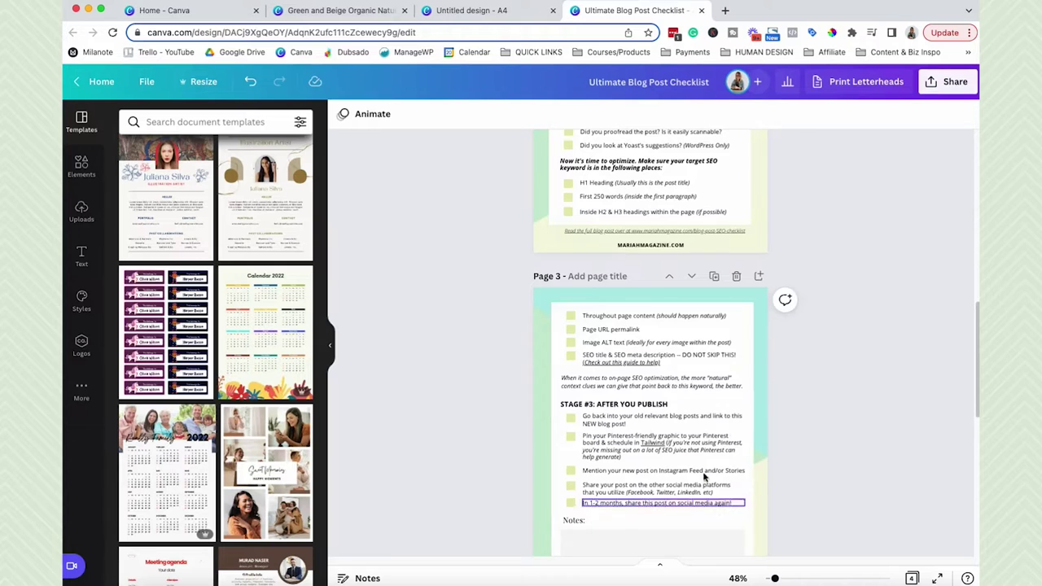
scroll(954, 395, "down", 2)
scroll(899, 384, "down", 3)
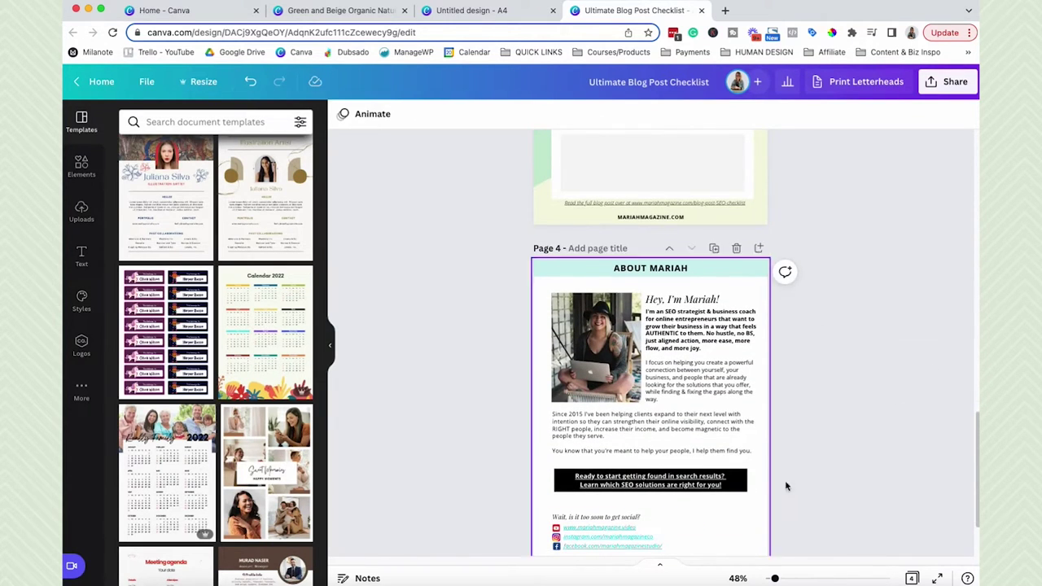
scroll(833, 399, "up", 1)
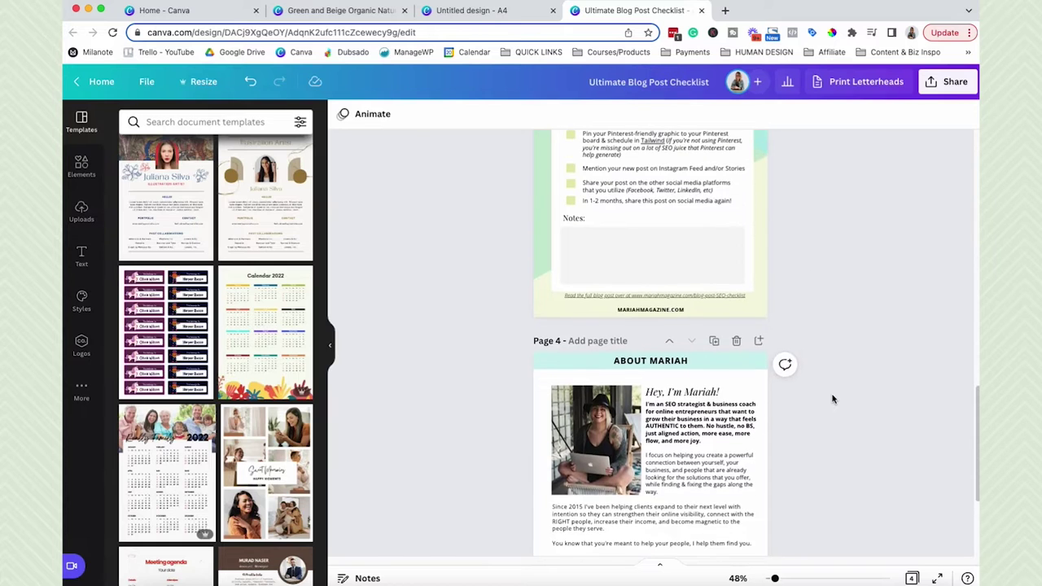
scroll(832, 399, "up", 2)
scroll(832, 399, "up", 5)
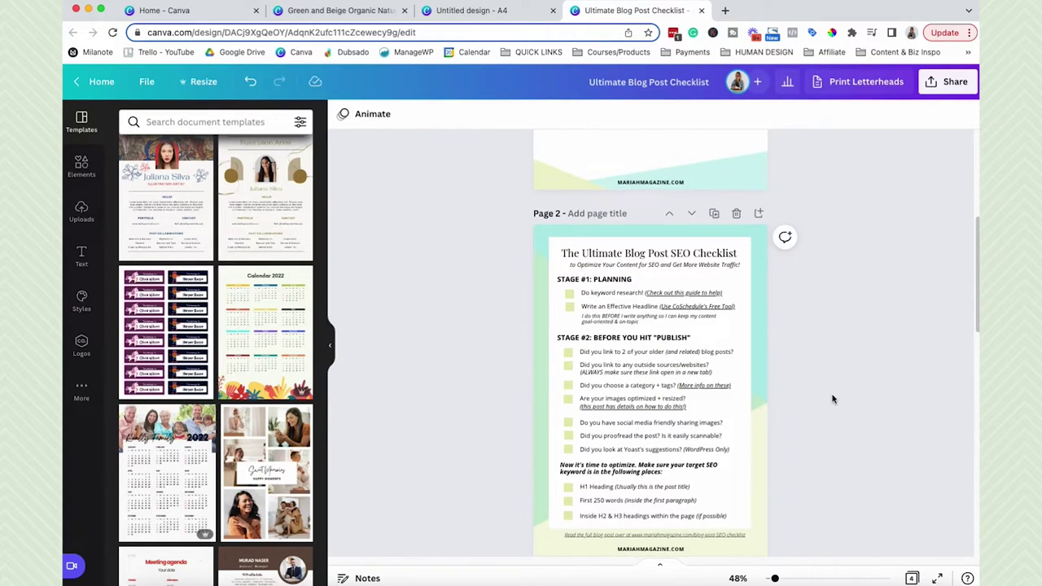
scroll(832, 399, "up", 4)
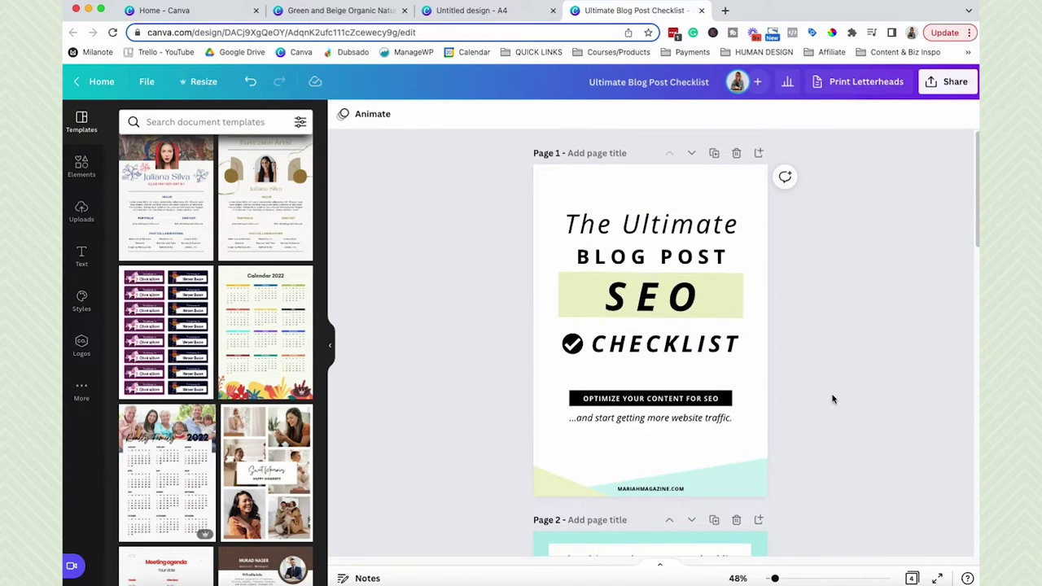
- Return to the Green and Beige cleaning checklist design and add a blank page after page 2
left_click(379, 14)
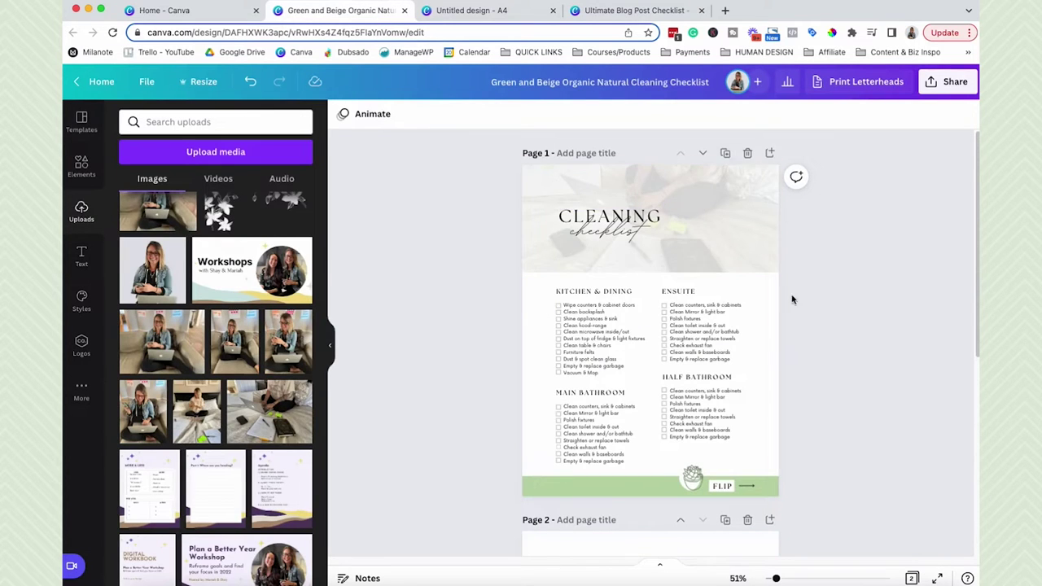
scroll(810, 438, "down", 5)
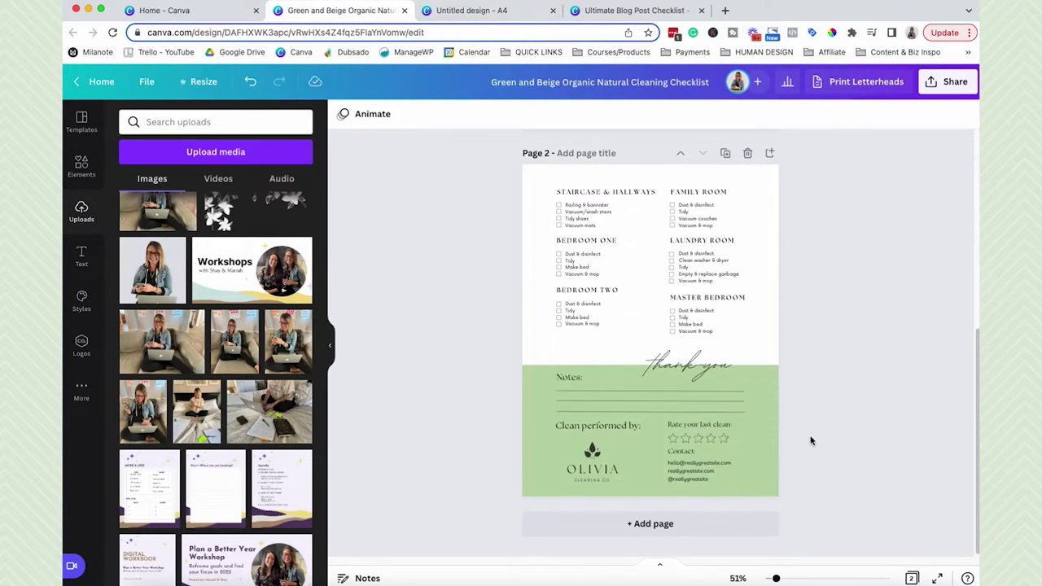
left_click(651, 523)
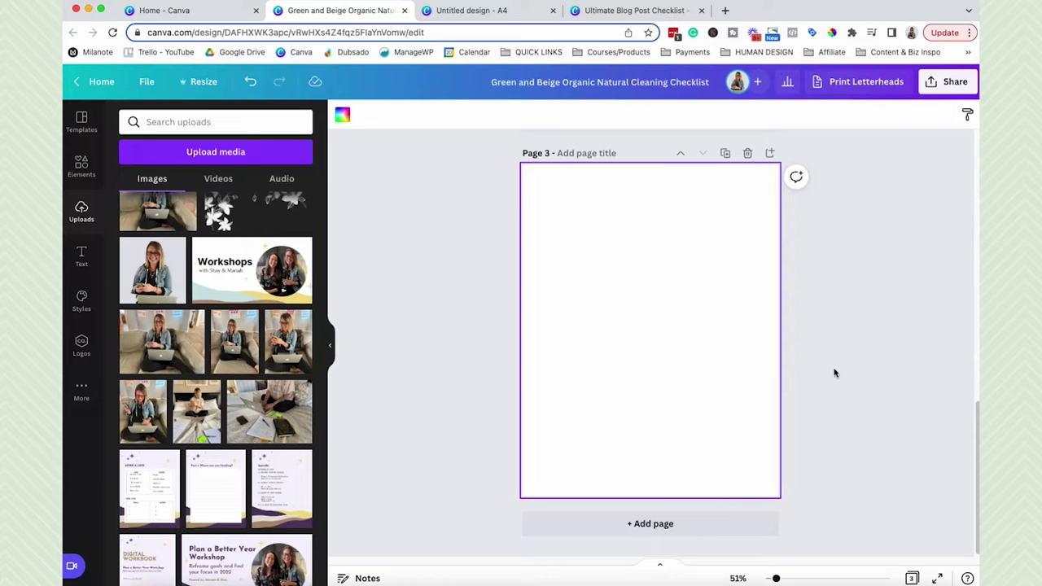
- Copy both parts of the "CLEANING checklist" title from page 1 and paste them onto the blank page 3
scroll(819, 377, "up", 10)
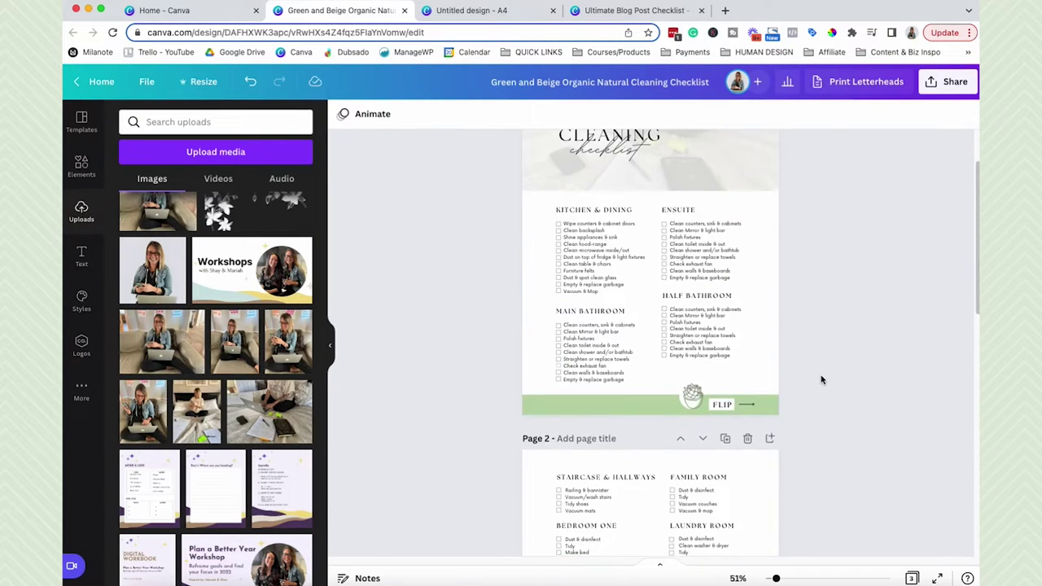
scroll(821, 379, "up", 2)
left_click(643, 220)
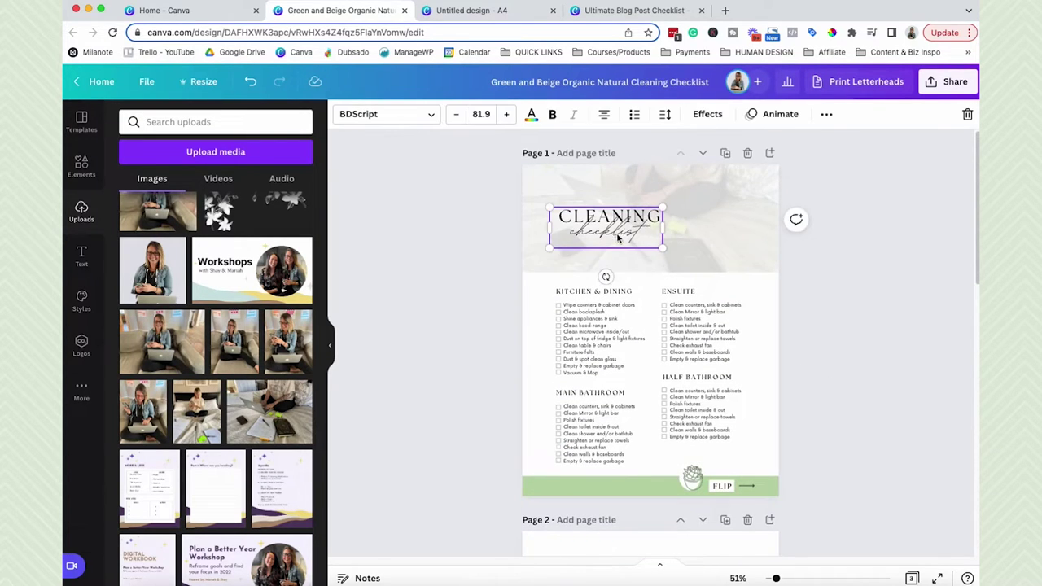
left_click(607, 261)
left_click_drag(607, 218, 607, 222)
left_click(605, 218, "shift")
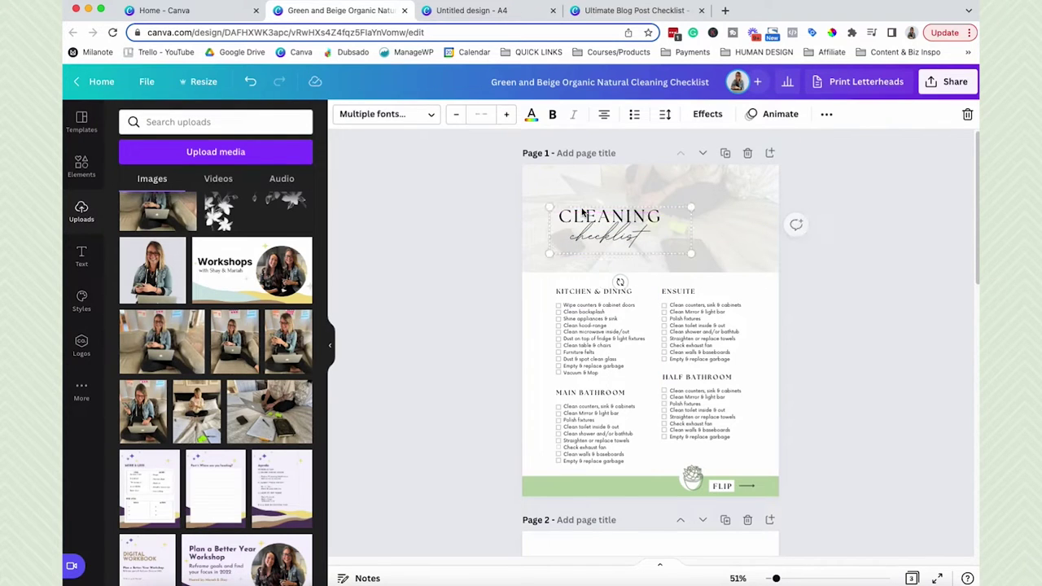
scroll(852, 322, "down", 10)
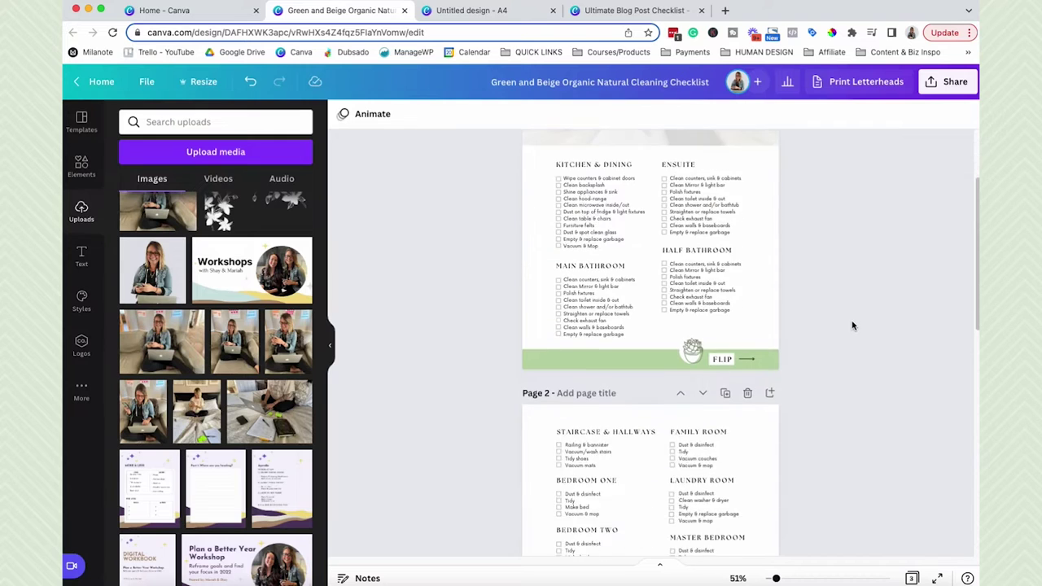
left_click(667, 254)
type("CLEANING checklist")
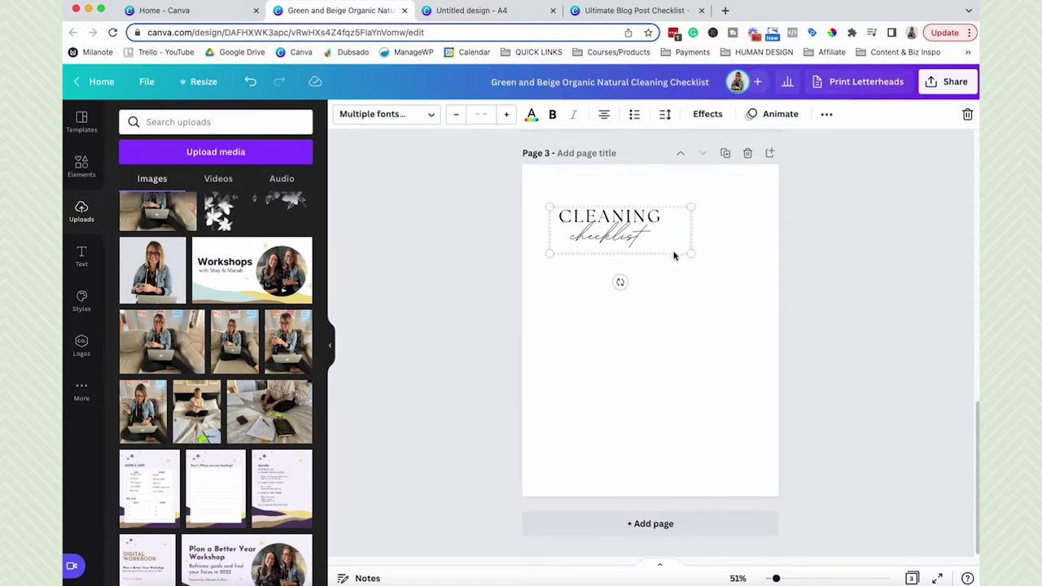
- Enlarge the pasted title on page 3 to about the page's full width, with its text right-aligned and kept within the page
left_click_drag(691, 253, 786, 359)
left_click(604, 114)
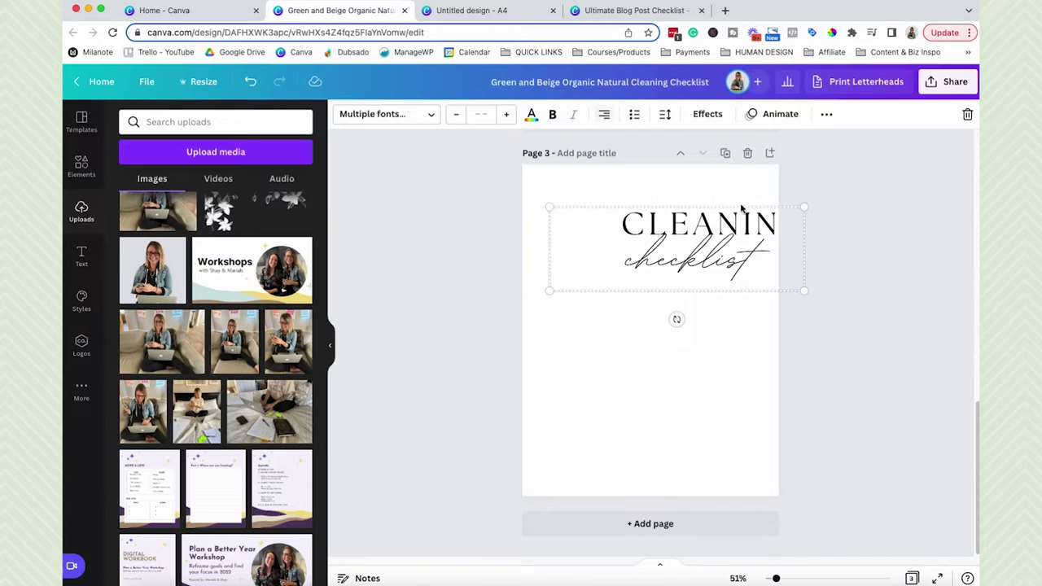
mouse_move(708, 223)
left_mouse_down()
mouse_move(676, 236)
mouse_move(702, 235)
left_mouse_up()
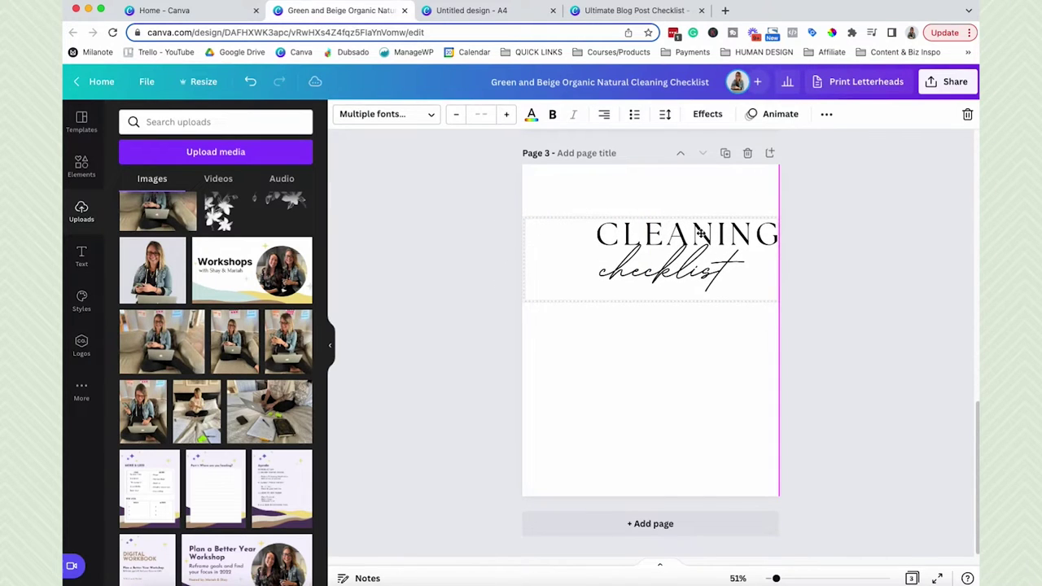
- Align the "CLEANING" and "checklist" text boxes on page 3 by their centers and move the title slightly
left_click(826, 114)
left_click(705, 145)
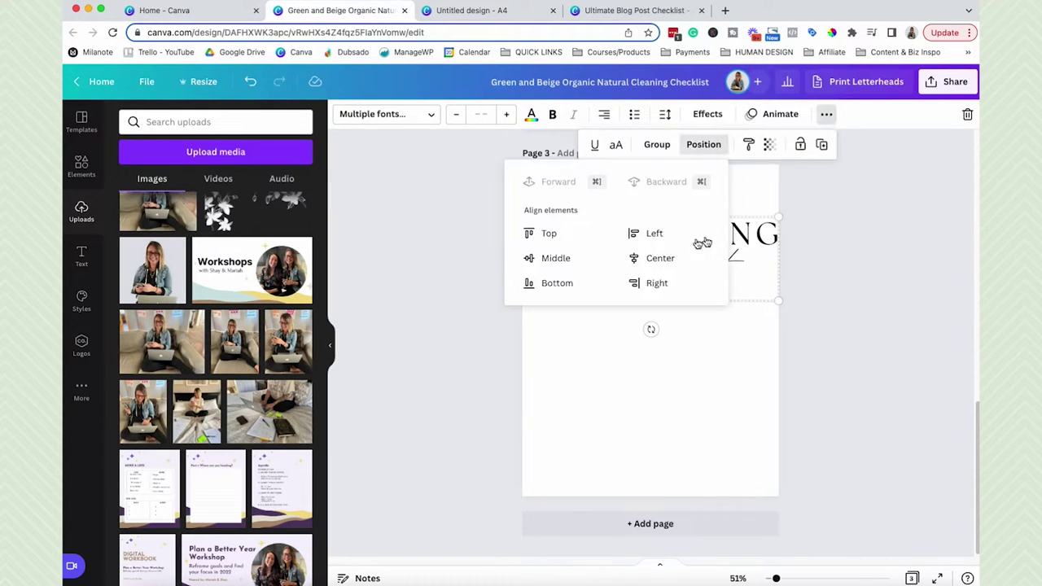
left_click(643, 258)
left_click(684, 254)
left_click_drag(684, 255, 702, 246)
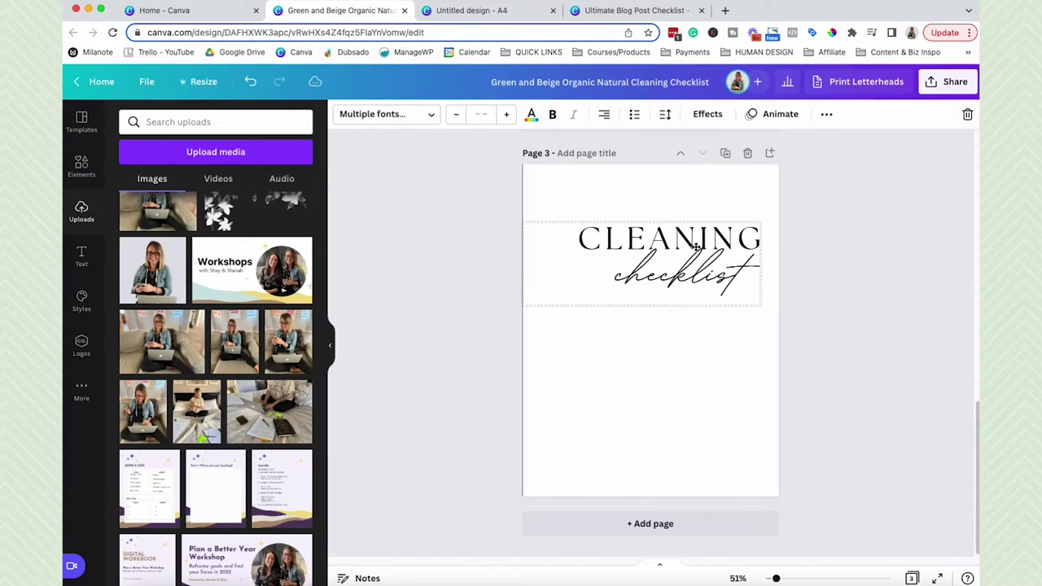
- Center-align the text of both title lines and place the title centrally across the upper part of page 3
left_click(604, 115)
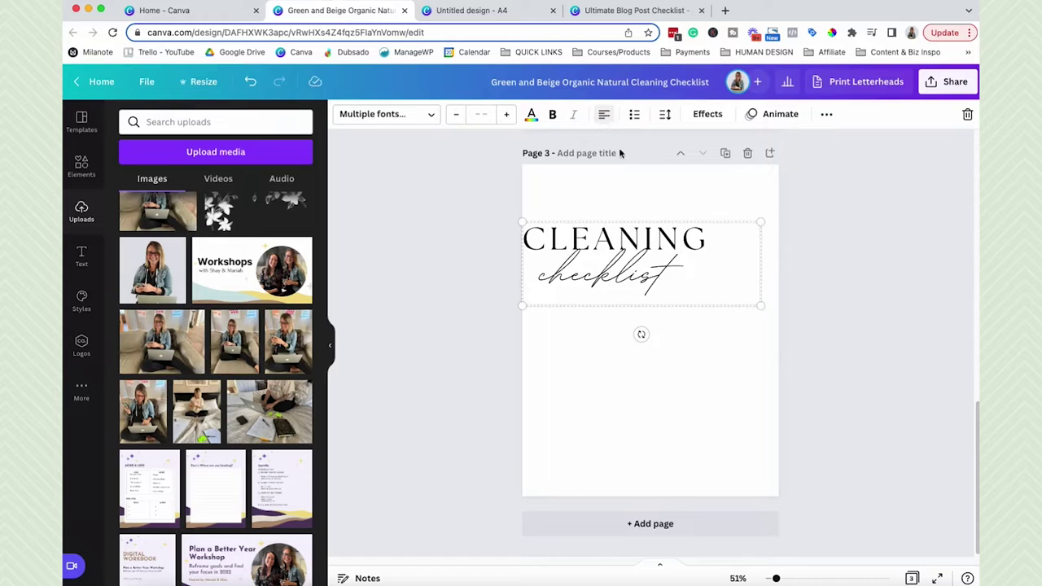
left_click(605, 118)
left_click_drag(662, 234, 672, 241)
left_click(871, 394)
- Copy the "Clean performed by:" text from page 2 onto page 3 and center it below the title near the page's lower edge
scroll(821, 353, "up", 6)
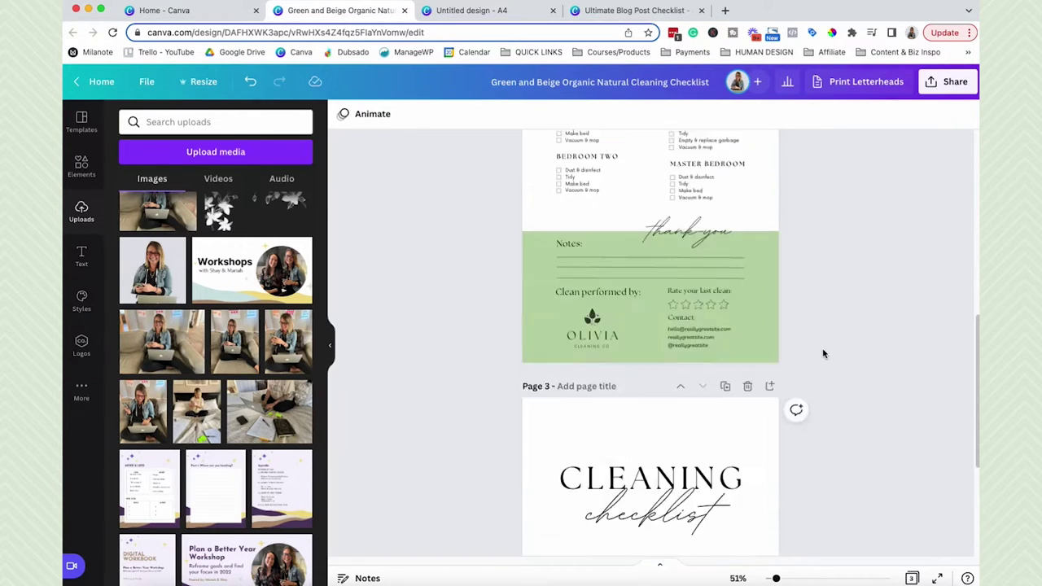
scroll(757, 388, "down", 2)
left_click(596, 356)
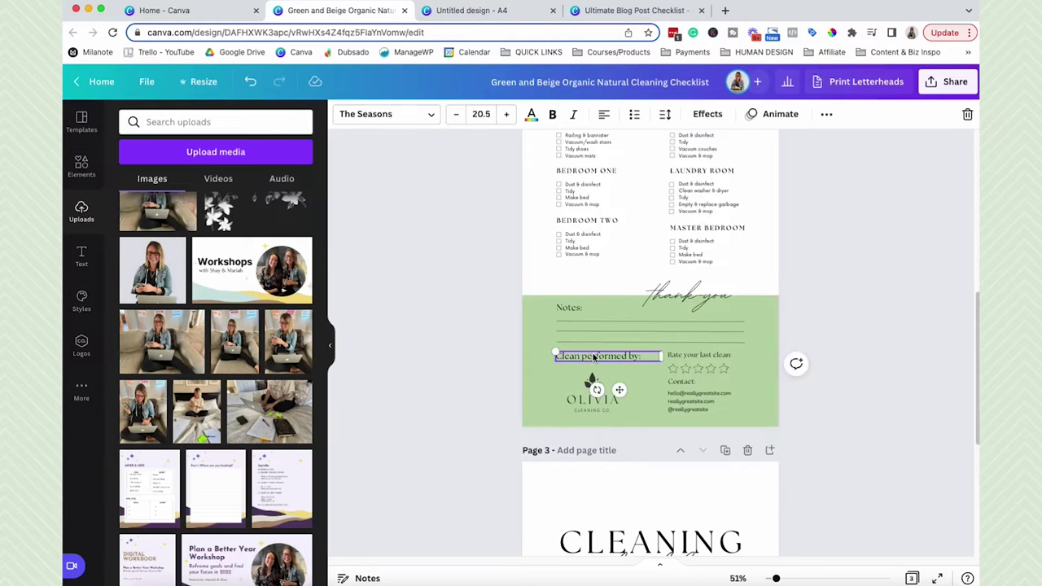
scroll(674, 477, "down", 5)
key("ctrl+c")
key("ctrl+v")
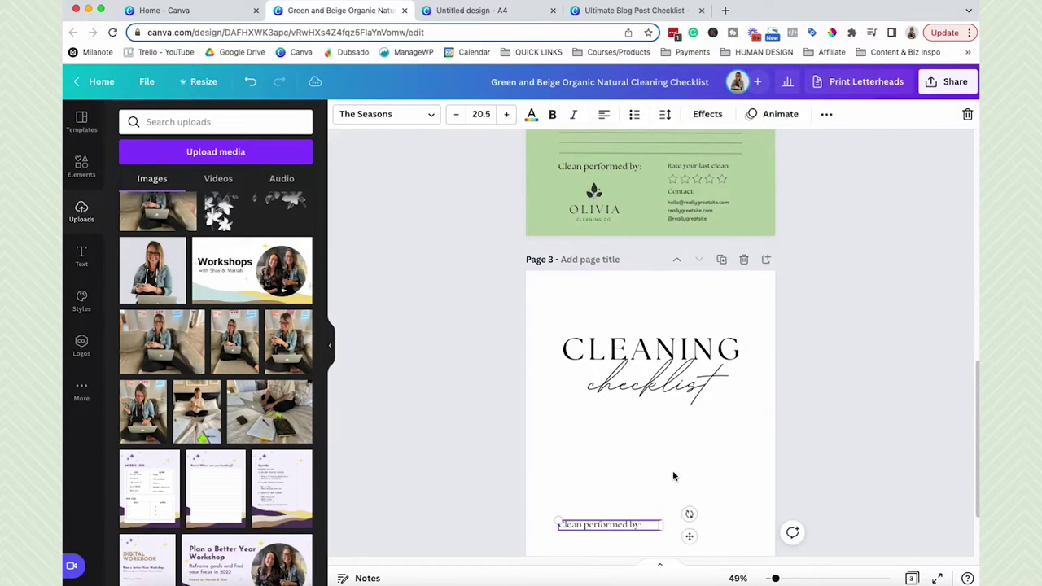
left_click(603, 114)
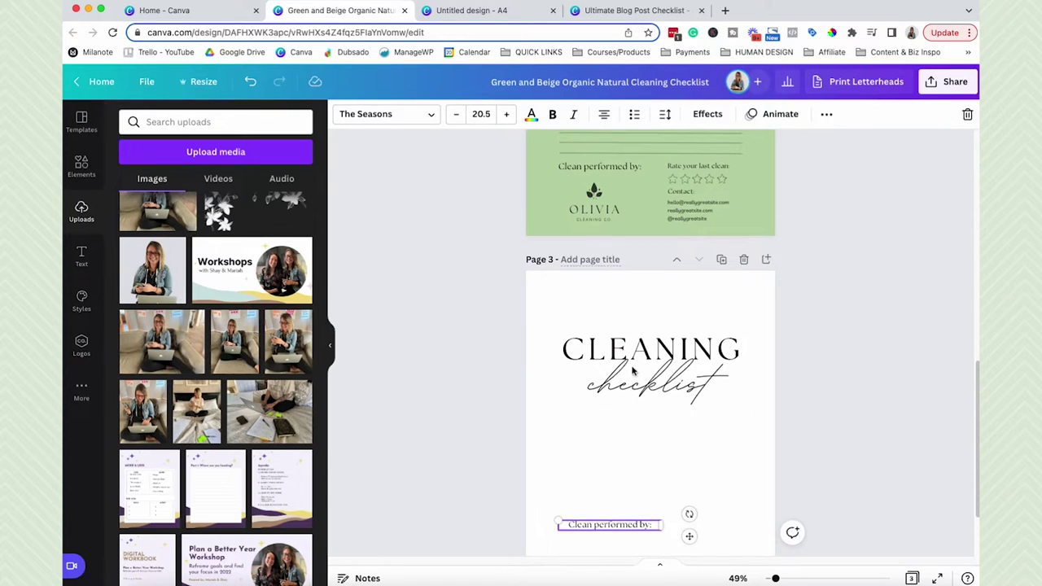
left_click_drag(638, 527, 678, 532)
- Move the new cover page up to the front of the document, making it page 1
left_click(677, 259)
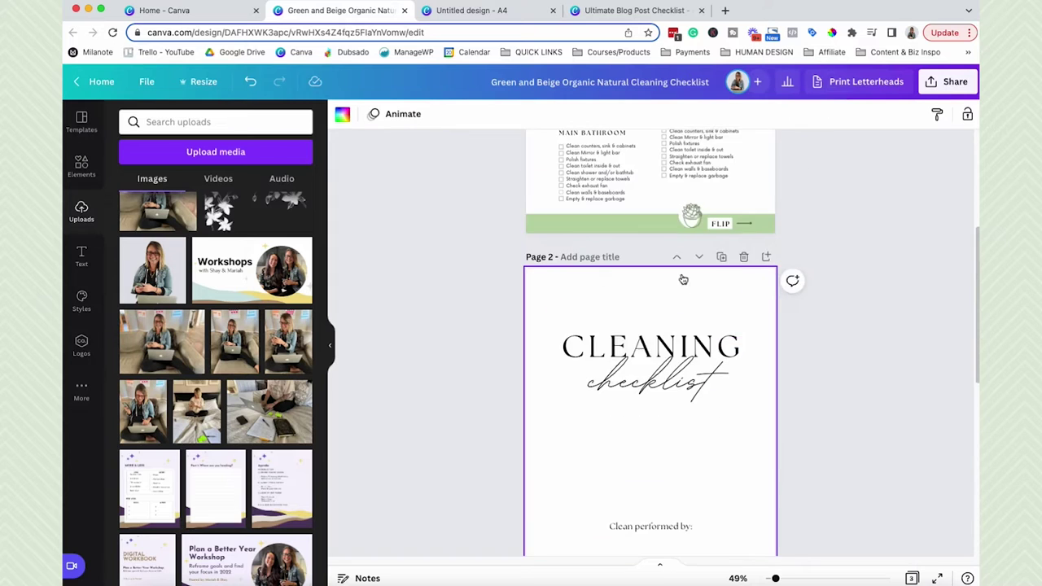
left_click(676, 259)
scroll(680, 228, "up", 2)
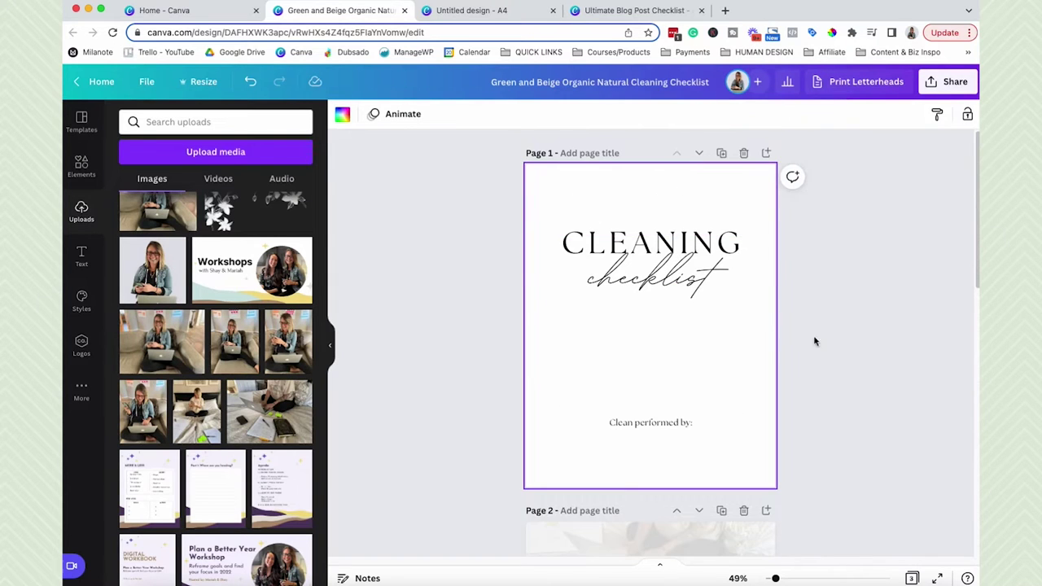
- View the Ultimate Blog Post Checklist design, and open the blog post SEO checklist download page from the mariahmagazine.com resource library
left_click(630, 12)
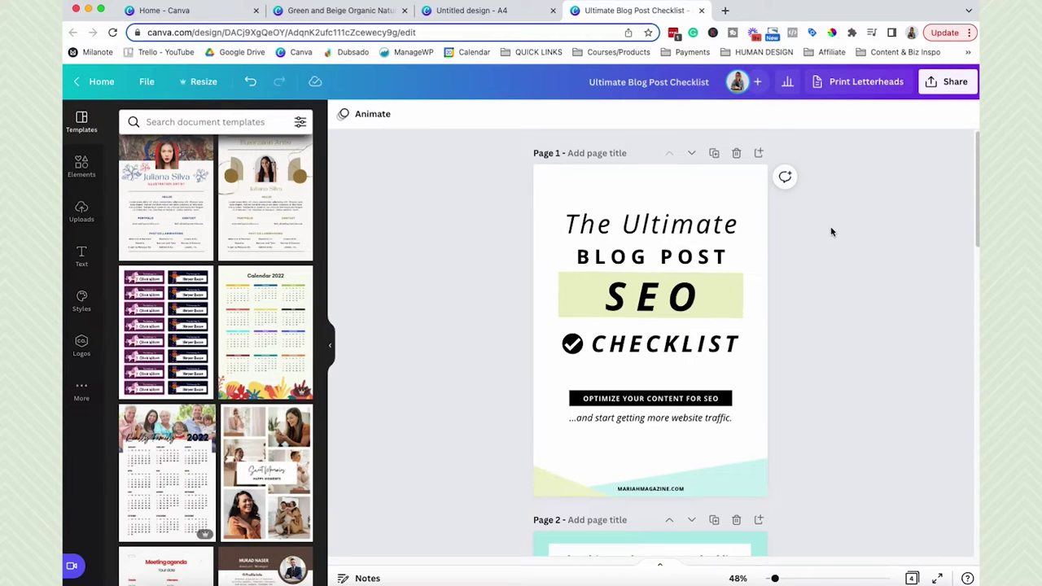
left_click(724, 11)
type("mariah")
key("Return")
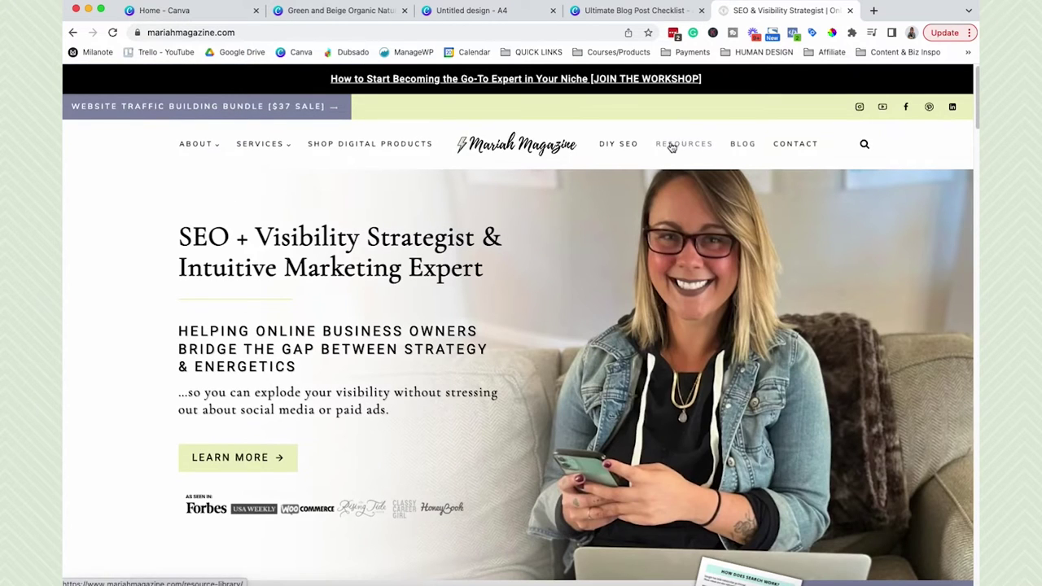
left_click(681, 147)
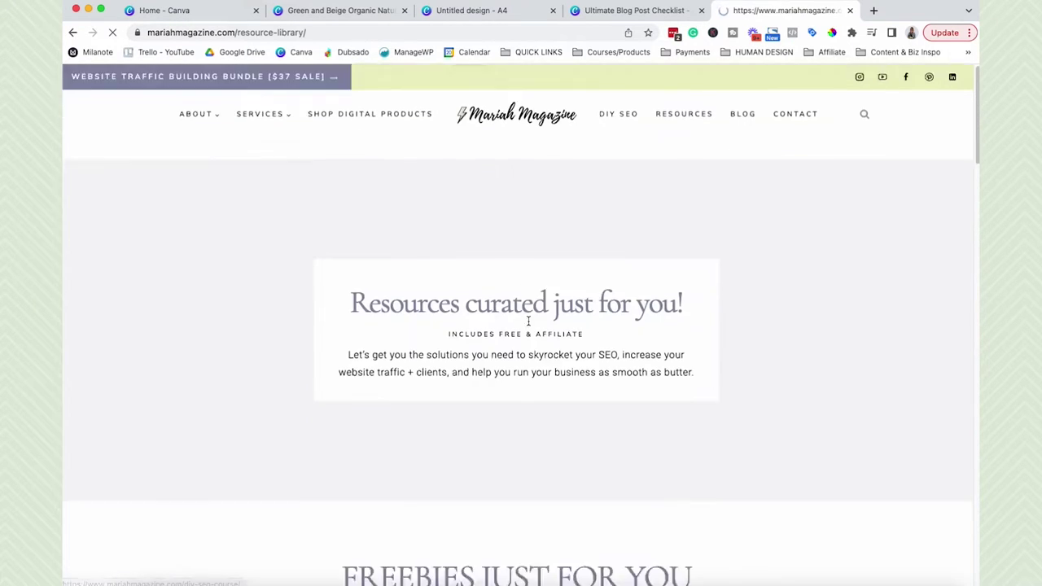
scroll(548, 335, "down", 5)
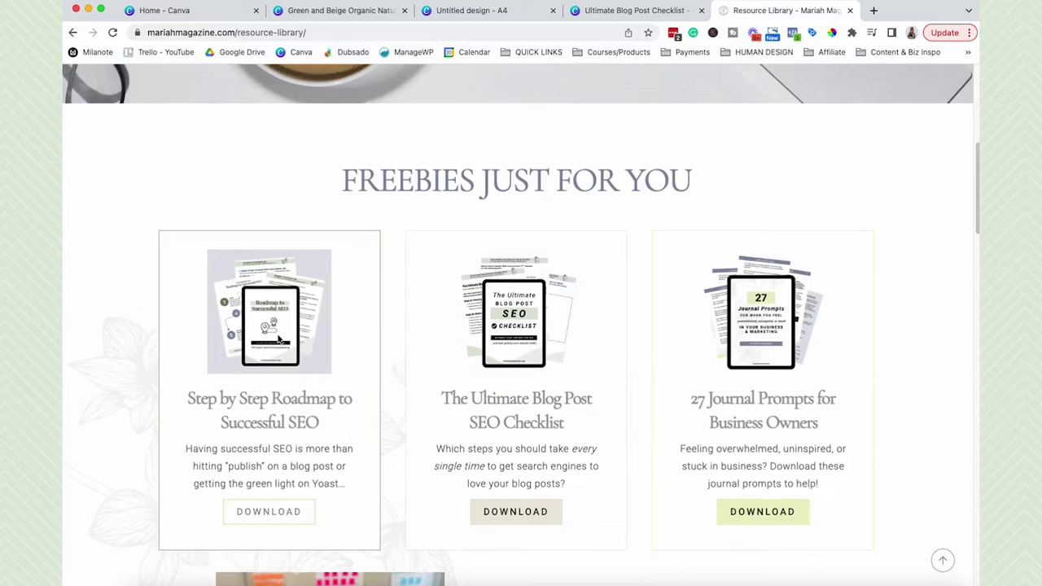
scroll(279, 340, "down", 2)
left_click(539, 427)
scroll(350, 382, "down", 1)
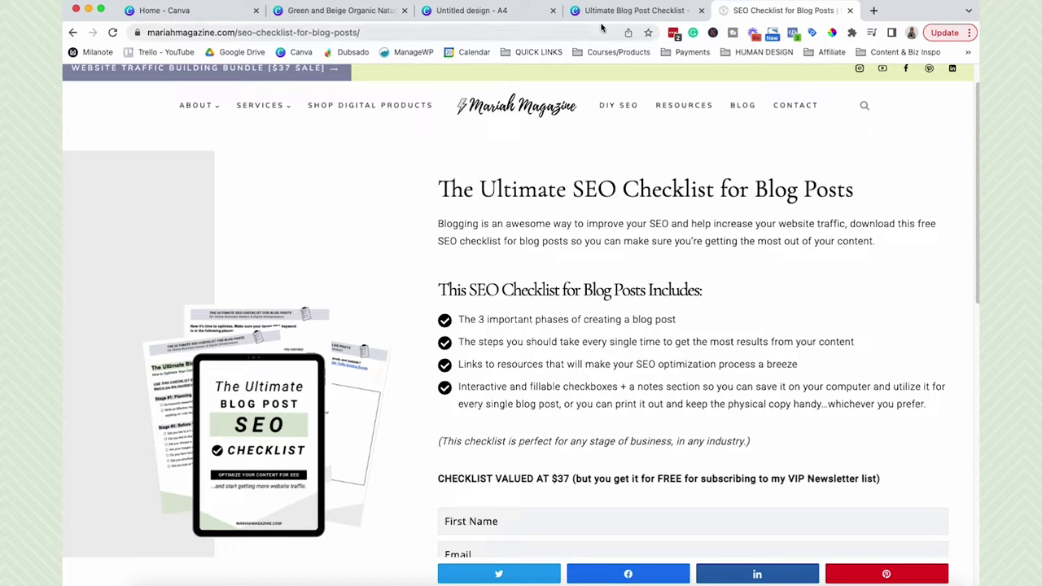
- Return to the Ultimate Blog Post Checklist design in Canva and examine its cover, checklist, notes and about pages
left_click(499, 11)
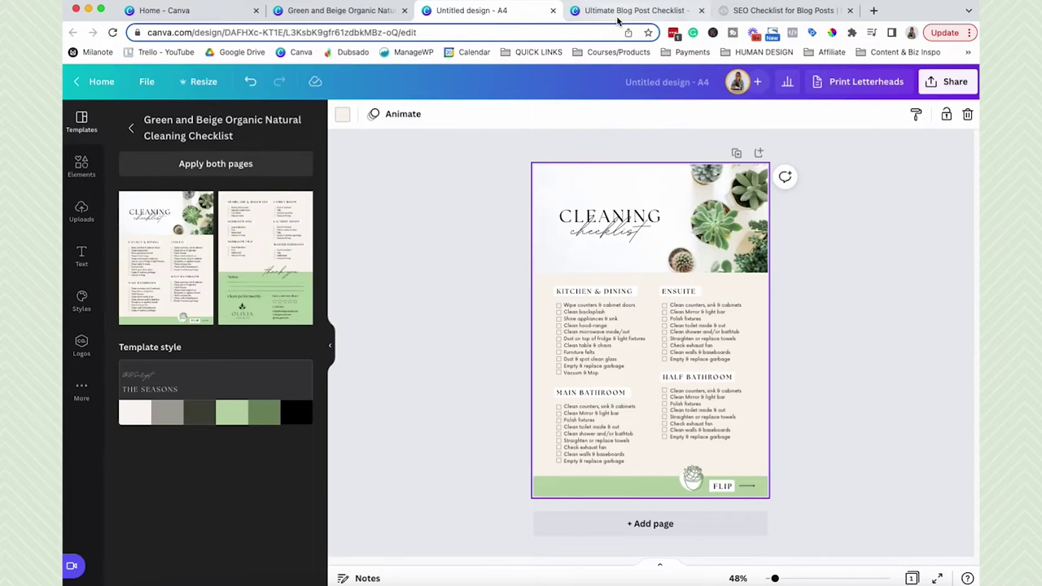
key("ctrl+Tab")
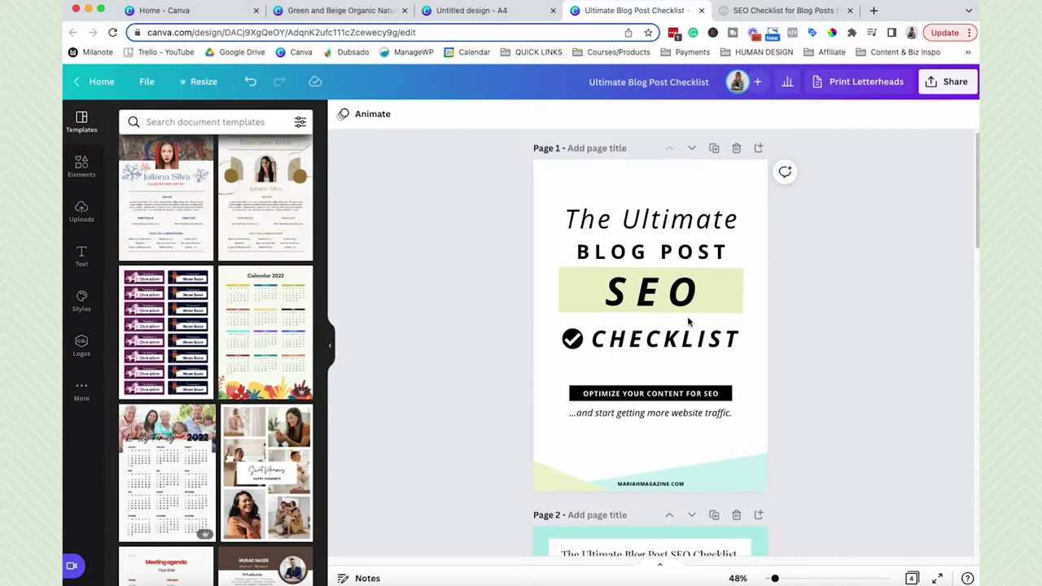
scroll(879, 350, "down", 15)
scroll(887, 367, "down", 3)
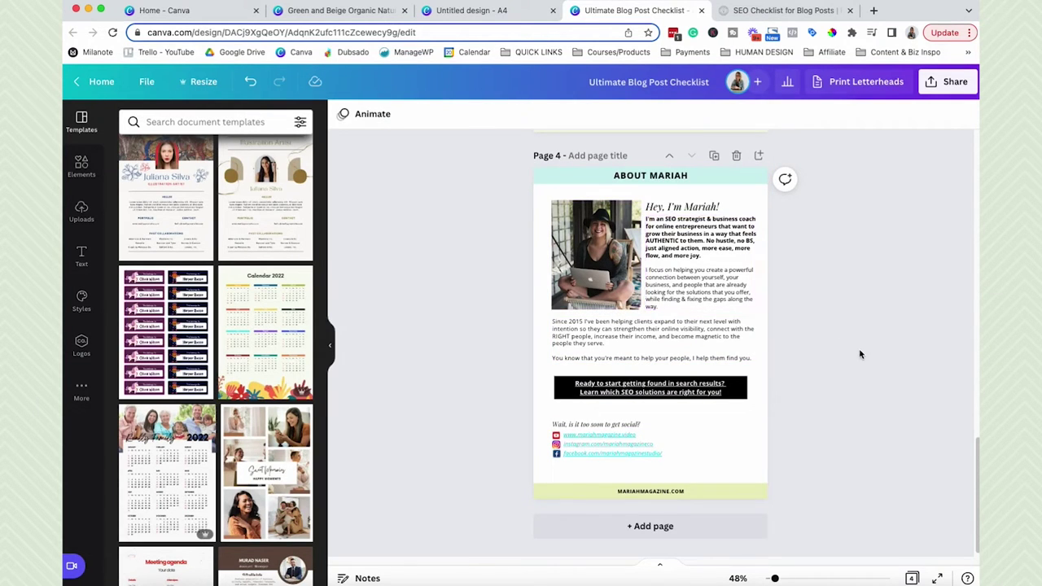
scroll(860, 354, "up", 5)
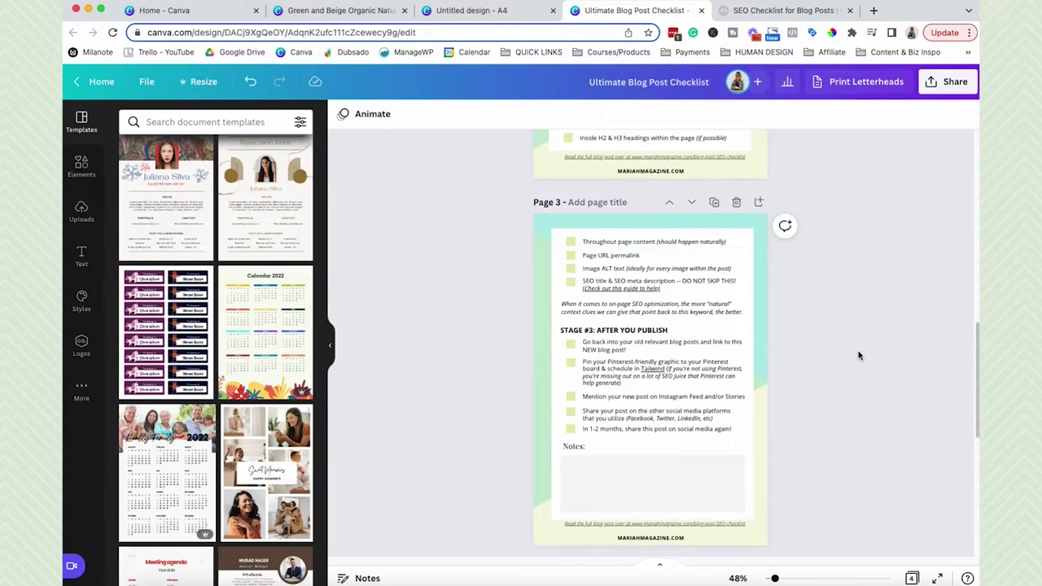
scroll(860, 354, "down", 5)
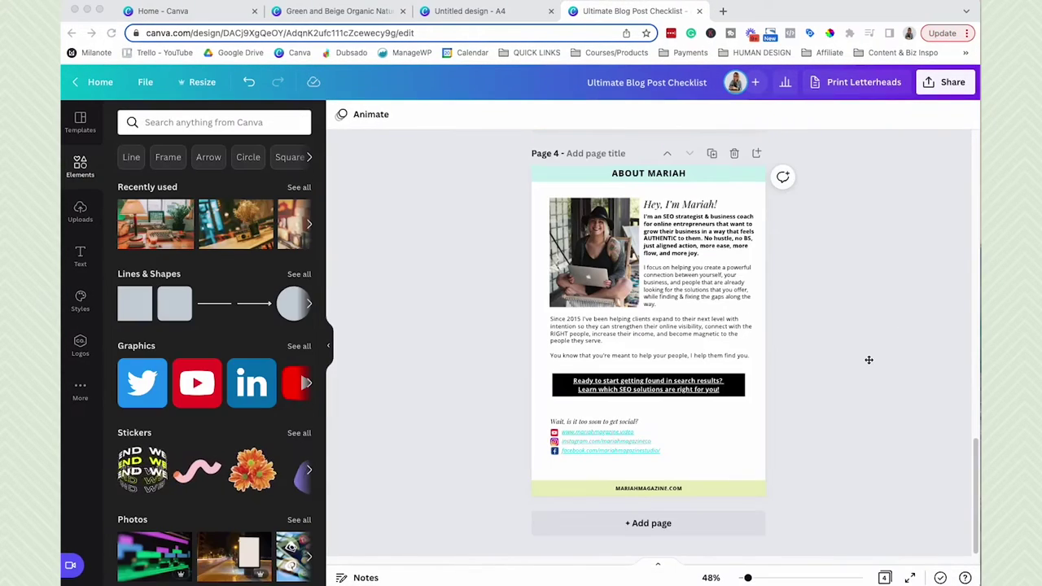
scroll(869, 360, "up", 1)
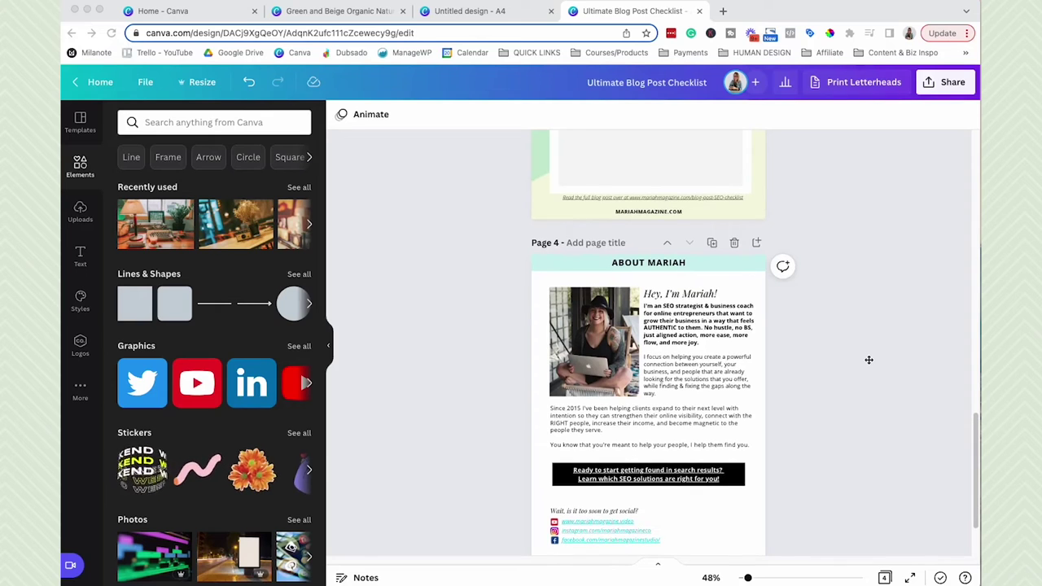
scroll(869, 360, "up", 4)
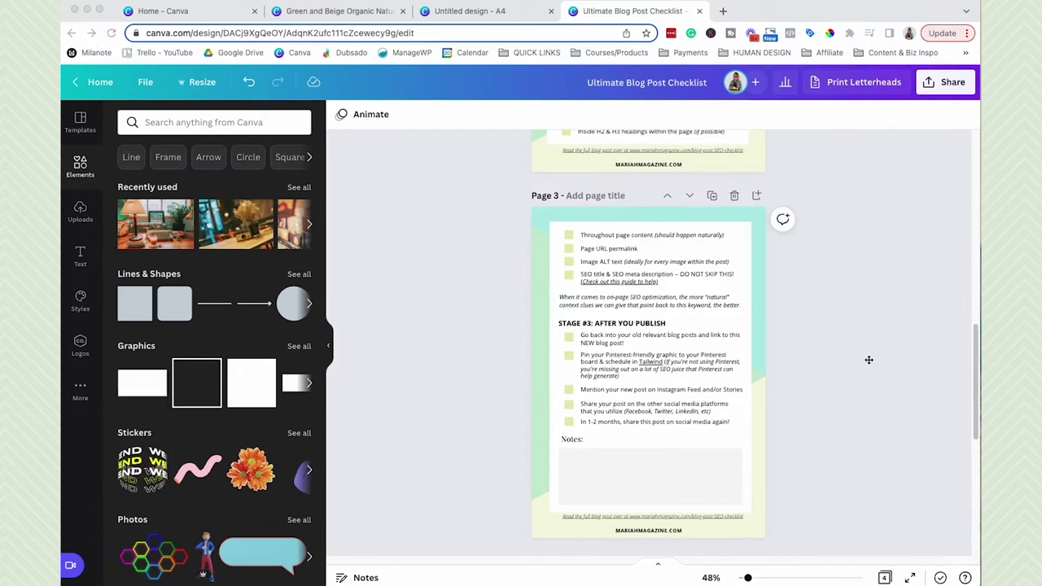
scroll(869, 360, "up", 3)
scroll(869, 360, "up", 2)
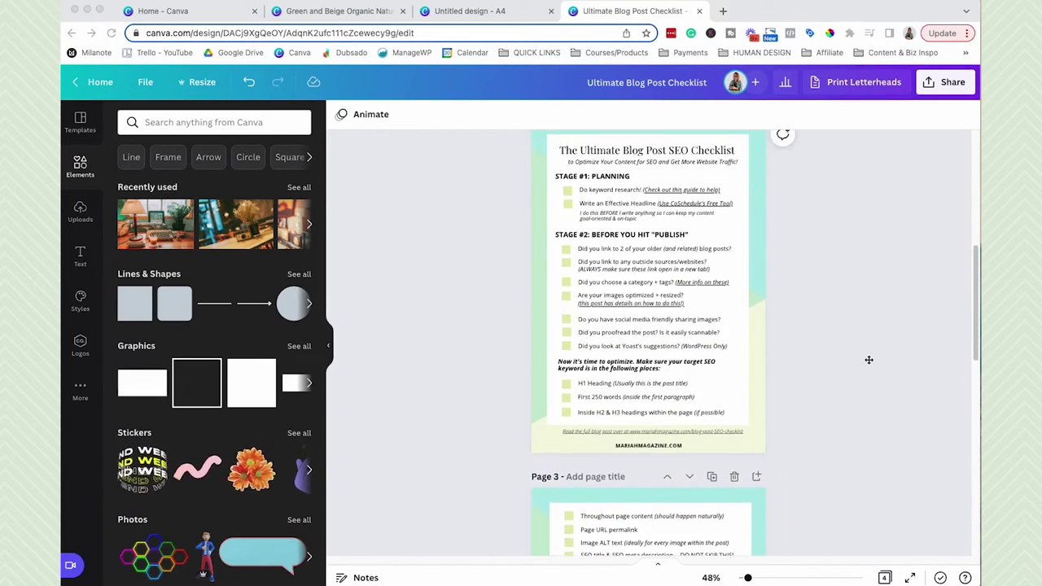
- Make the green checkbox square beside "Do keyword research!" on page 2 mostly transparent
left_click(572, 197)
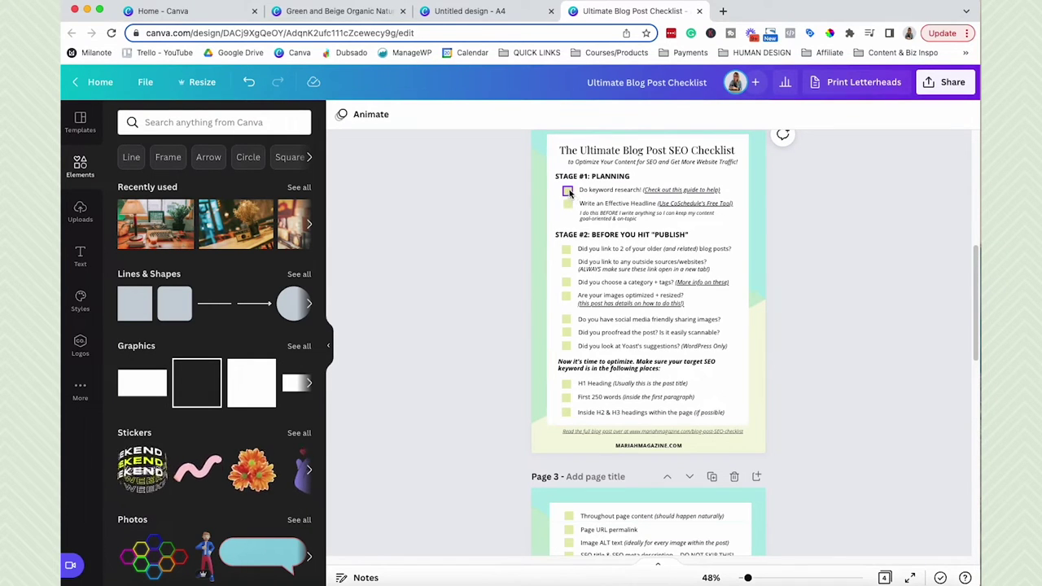
left_click(568, 192)
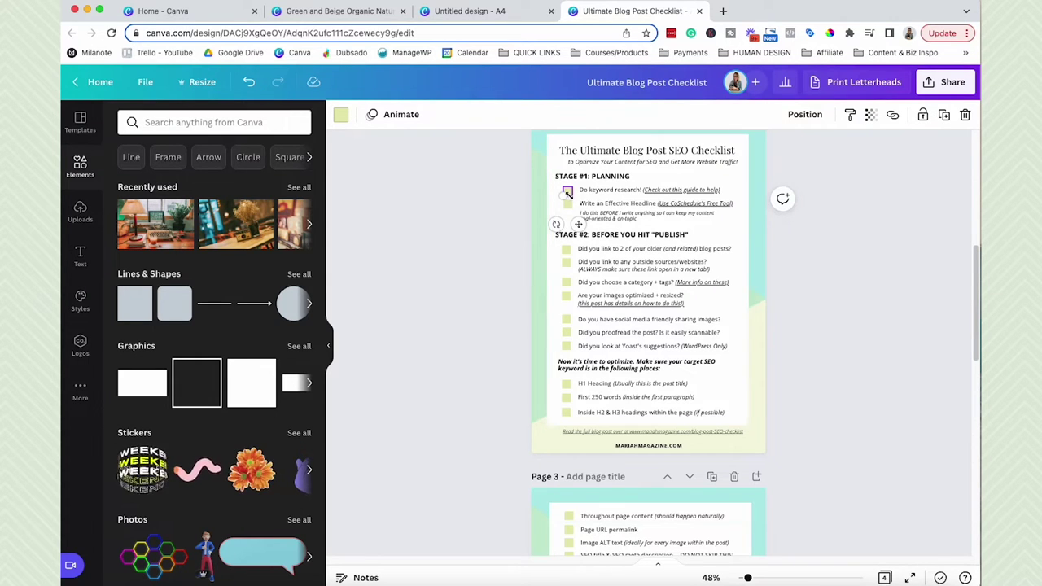
scroll(567, 191, "up", 5)
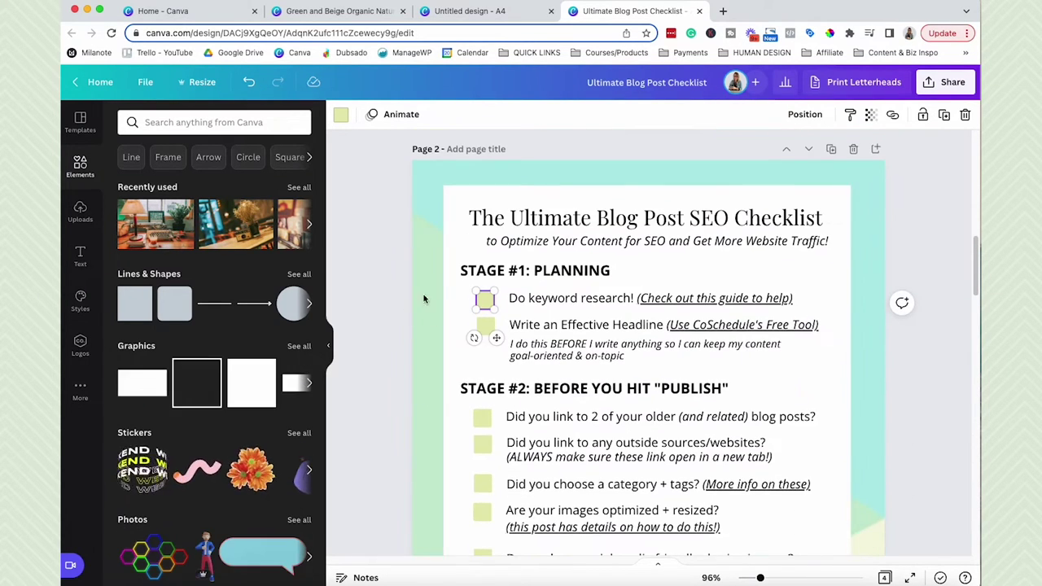
left_click(391, 299)
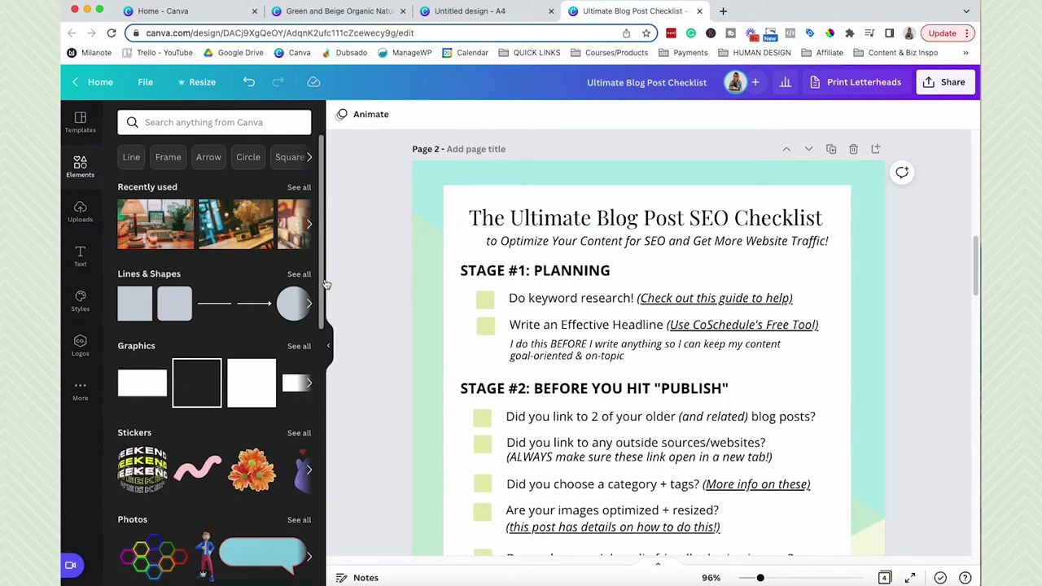
left_click(486, 301)
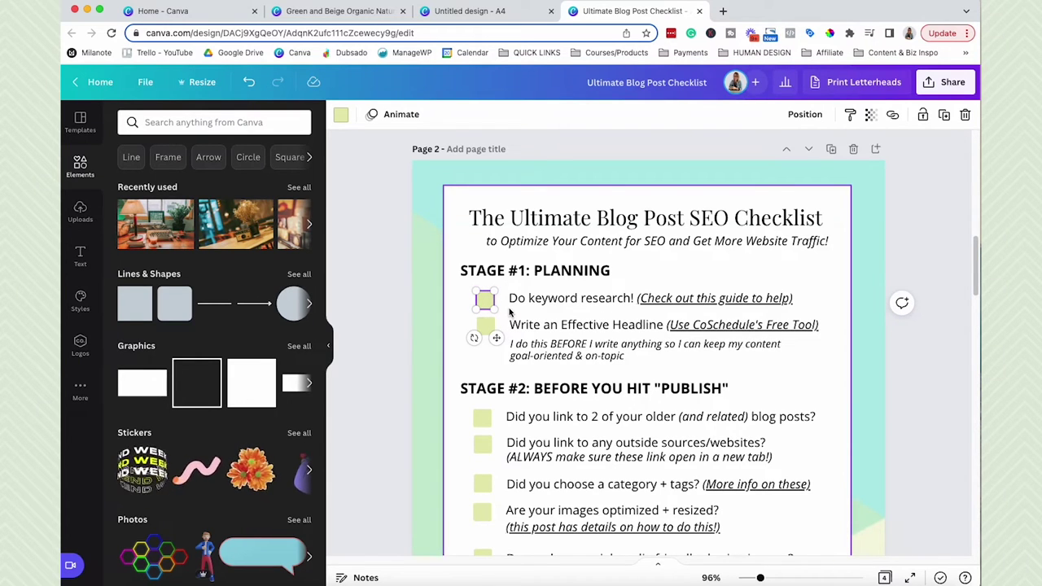
left_click(342, 118)
left_click(342, 117)
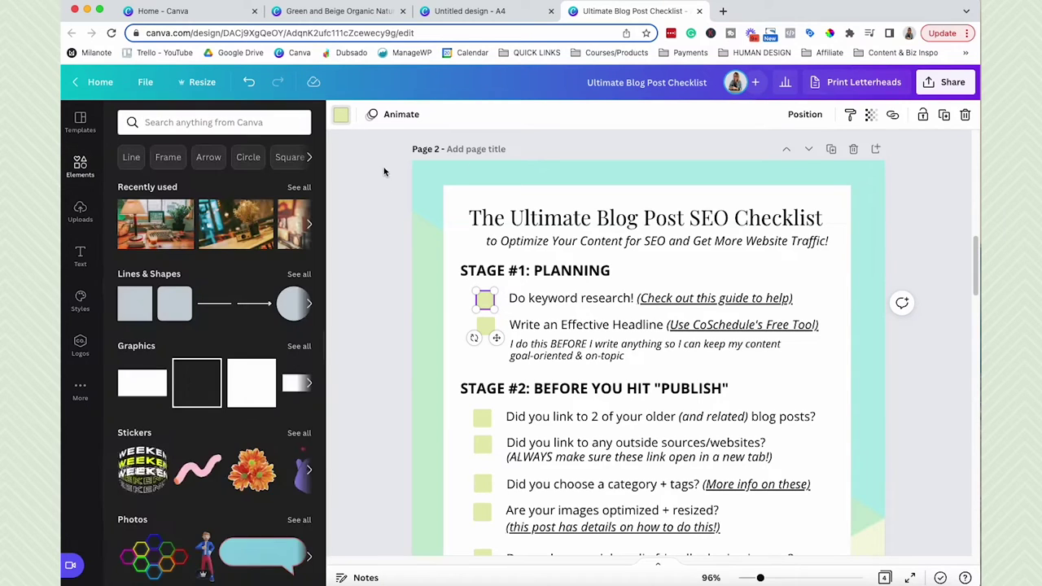
left_click(871, 115)
left_click_drag(865, 166, 784, 168)
key("Escape")
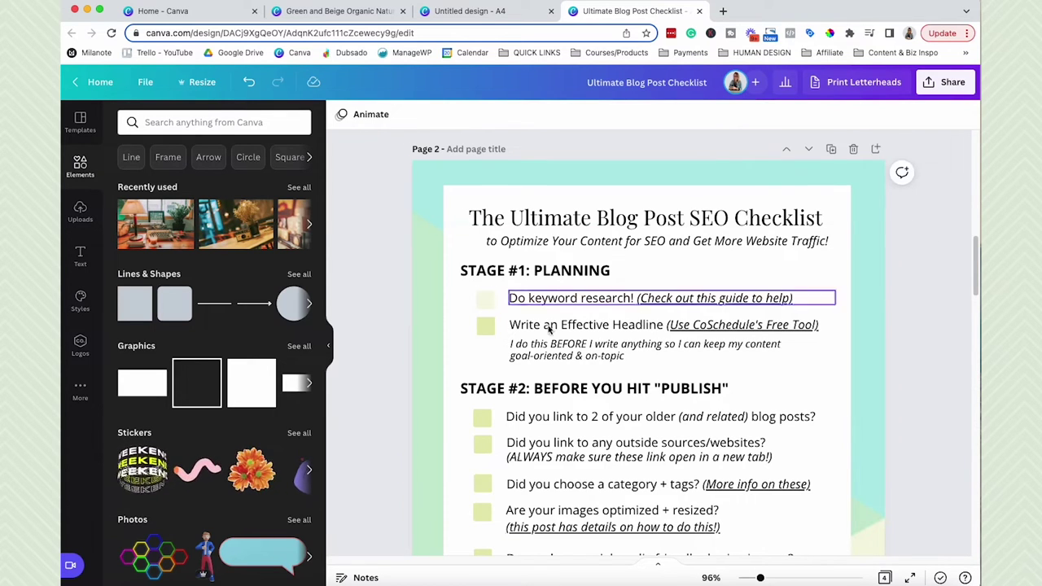
left_click(485, 301)
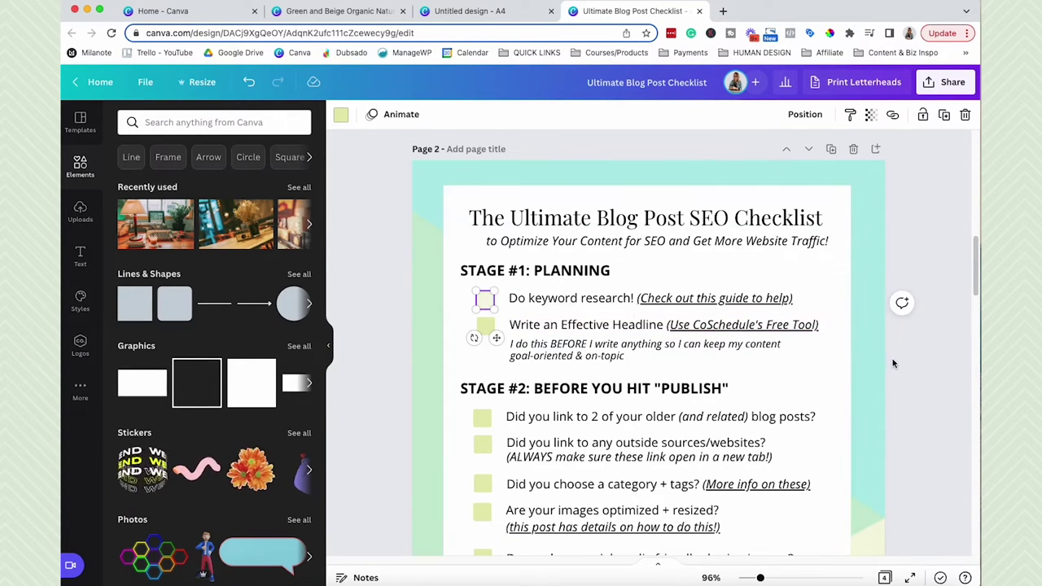
- Add a square shape to page 3 and resize it into a rectangle covering the gray box under "Notes:"
scroll(913, 375, "down", 5)
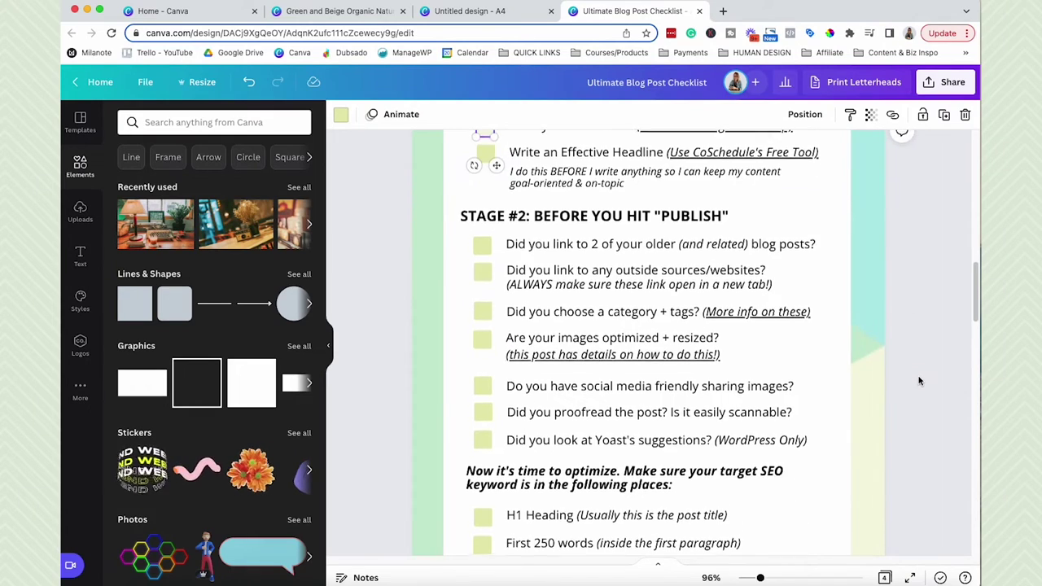
scroll(919, 381, "down", 15)
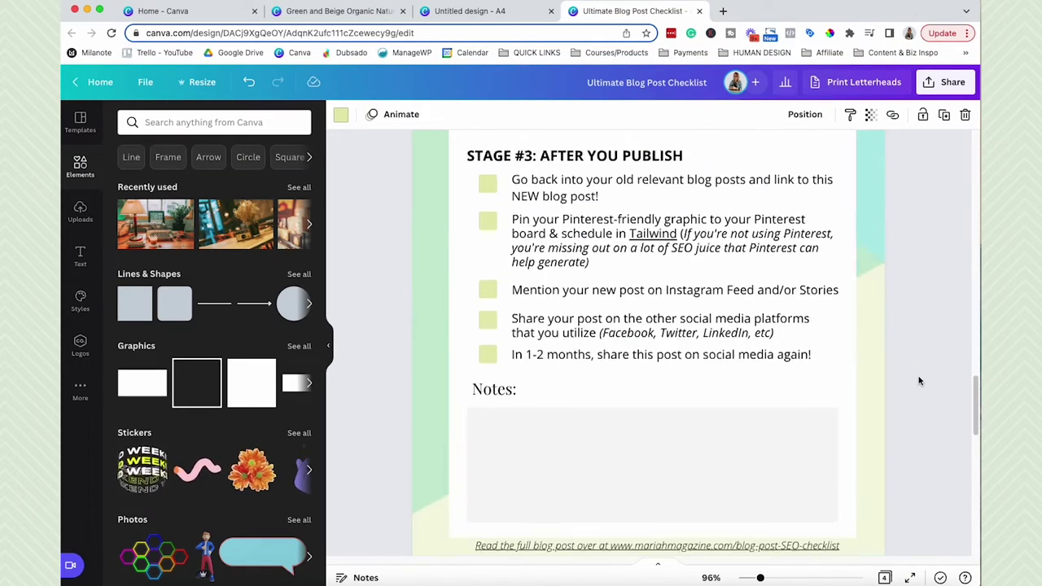
left_click(712, 445)
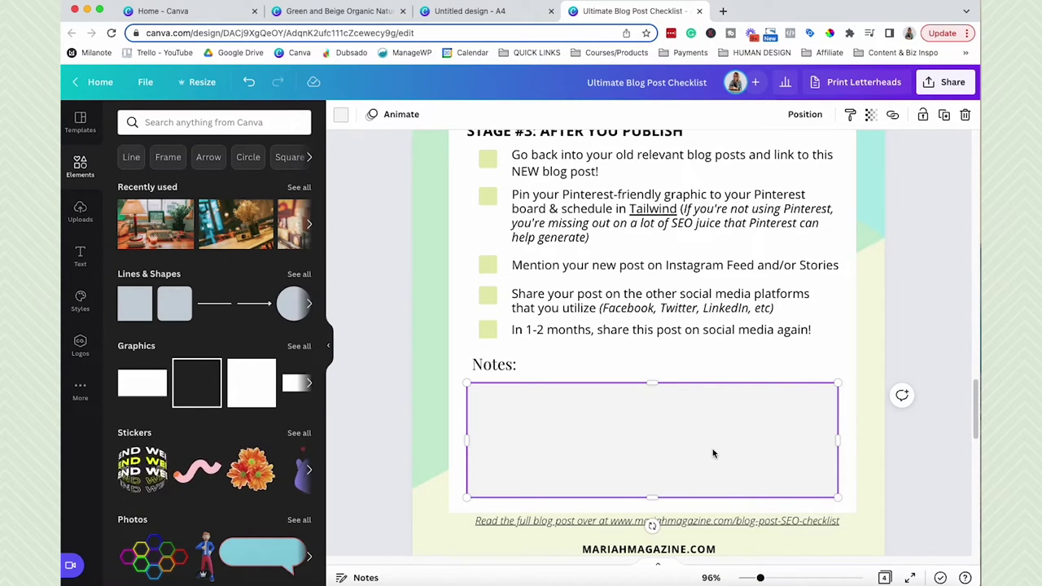
left_click(135, 303)
left_click(663, 175)
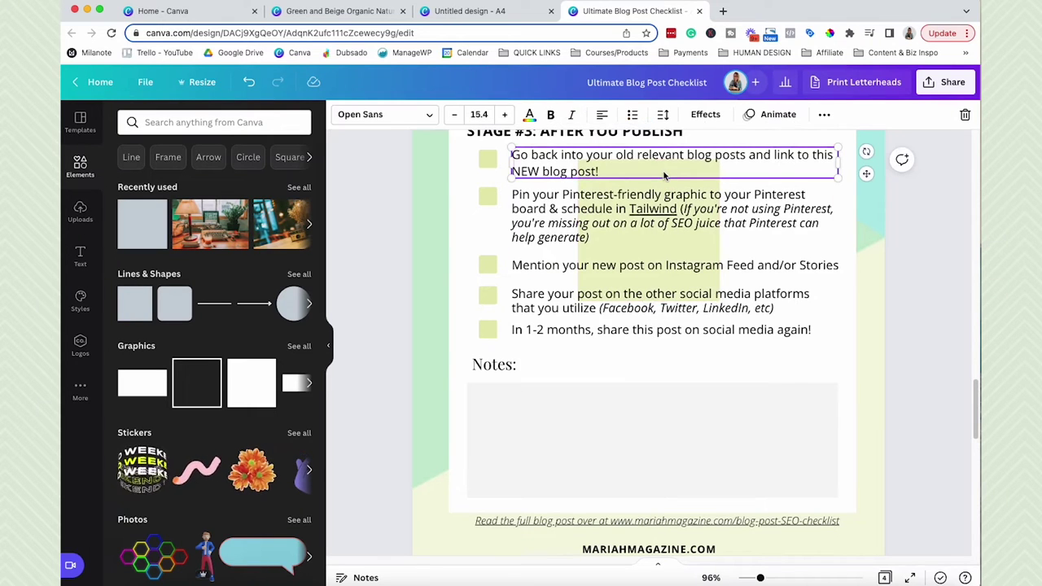
left_click_drag(664, 175, 568, 402)
left_click_drag(611, 450, 839, 482)
left_click_drag(652, 518, 654, 499)
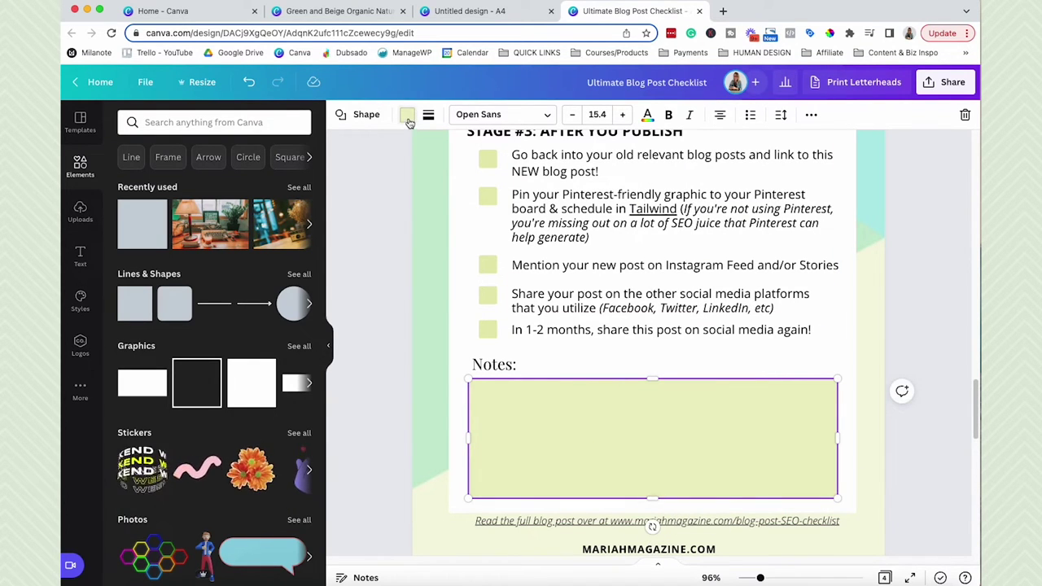
- Recolor the notes rectangle on page 3 with the light gray brand color and make it partly transparent
left_click(407, 116)
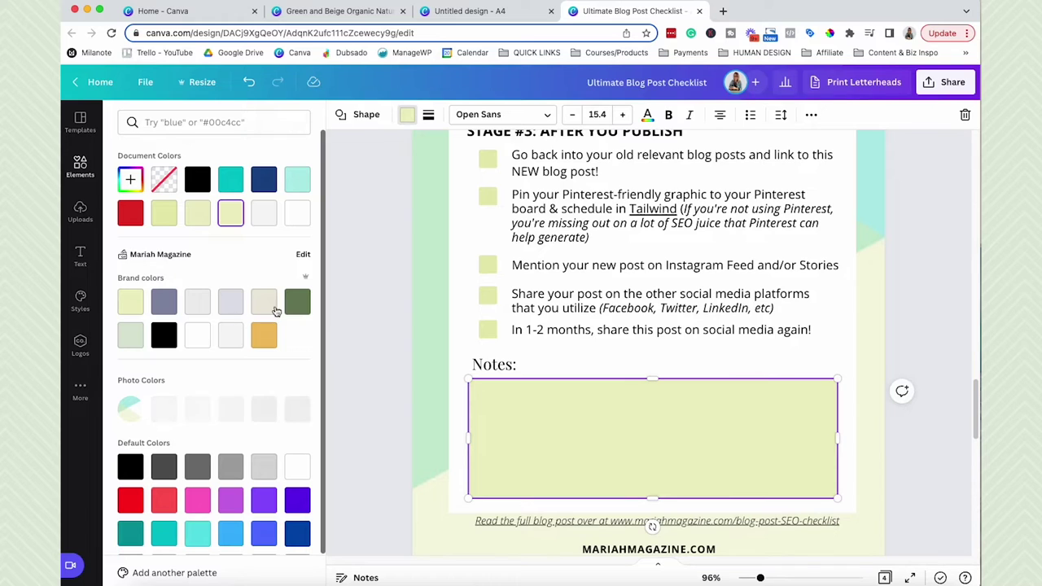
left_click(197, 301)
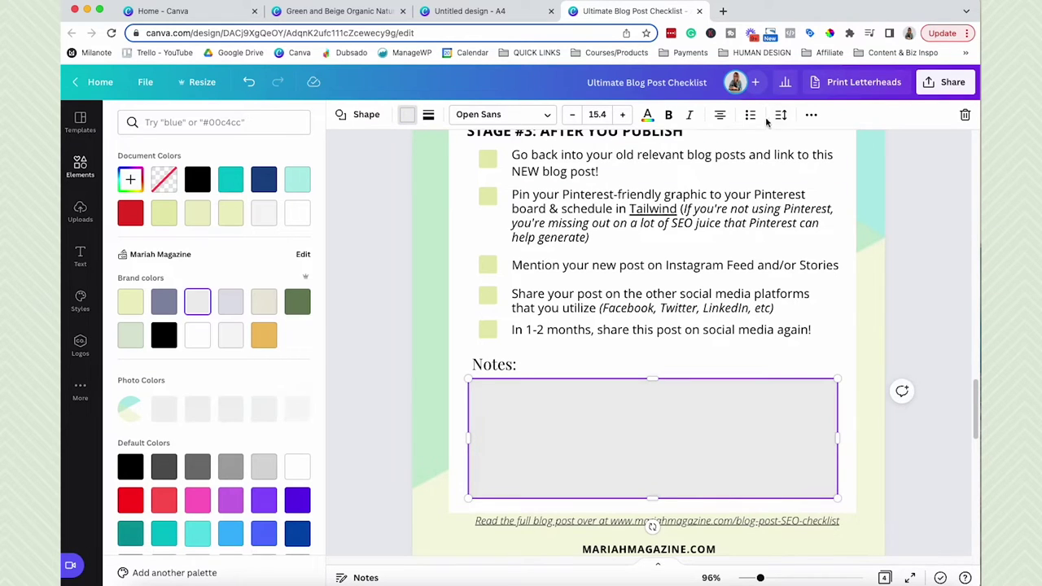
left_click(811, 115)
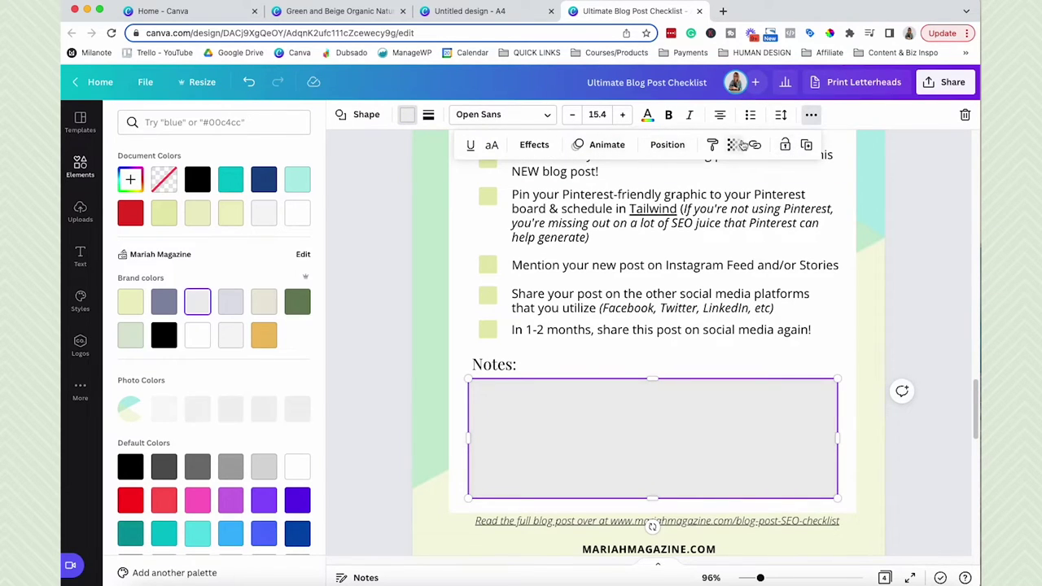
left_click(735, 144)
left_click_drag(733, 198, 627, 195)
key("Escape")
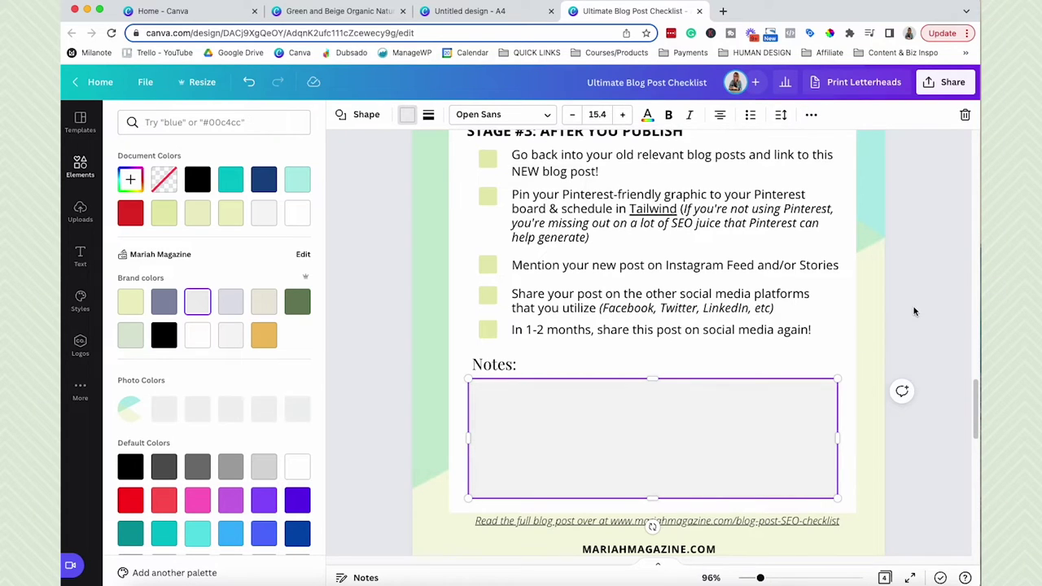
key("Escape")
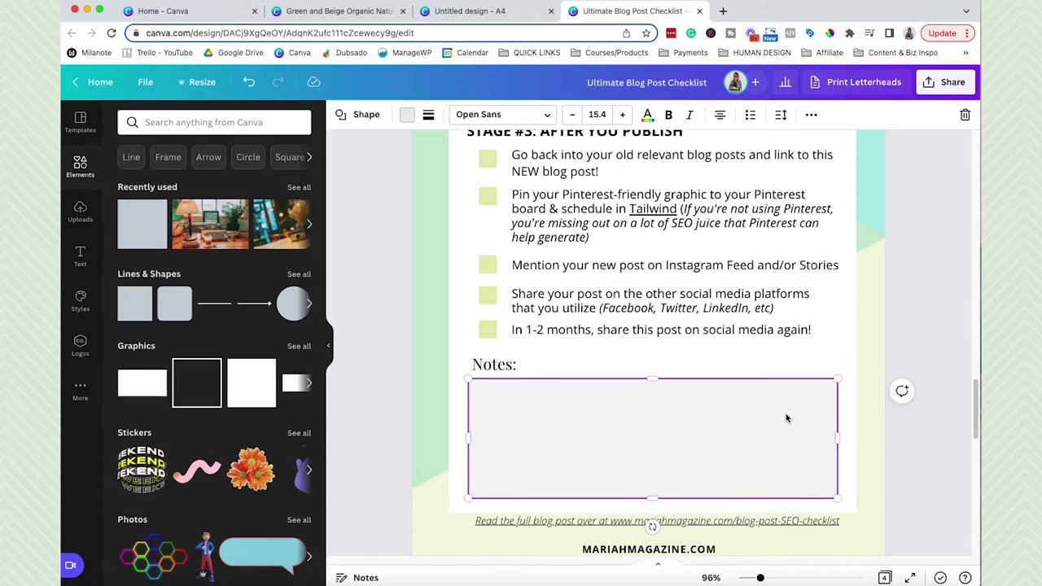
key("Escape")
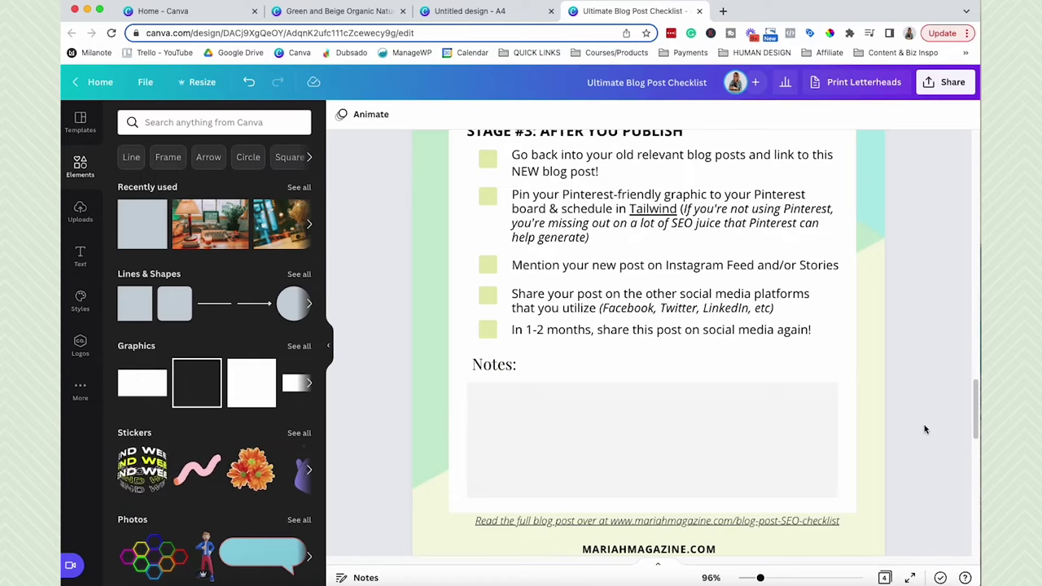
- Review the checkboxes and notes area on the checklist pages, and the social links and website footer on page 4
scroll(923, 438, "down", 2, "ctrl")
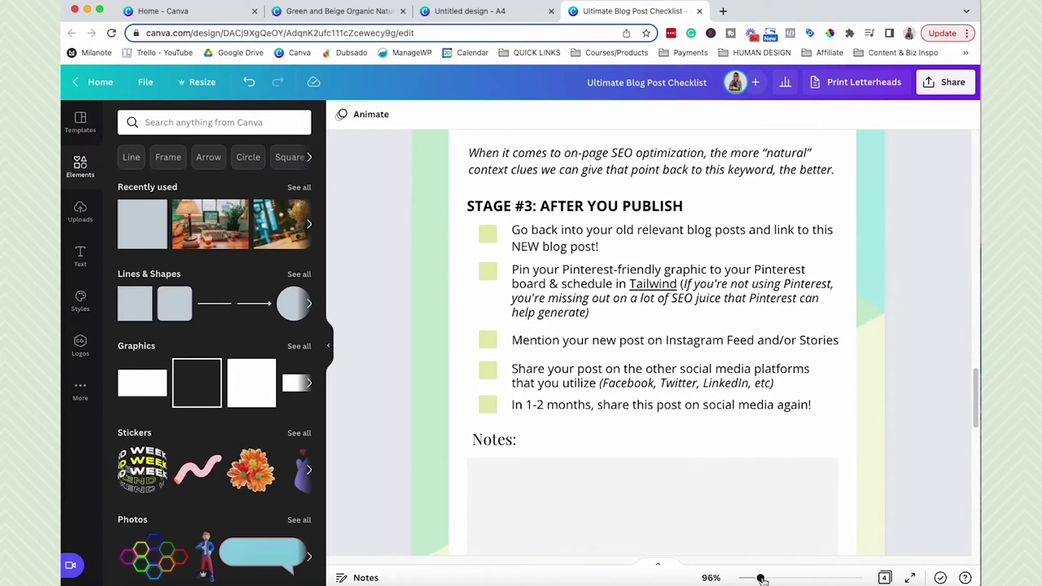
left_click_drag(759, 578, 751, 578)
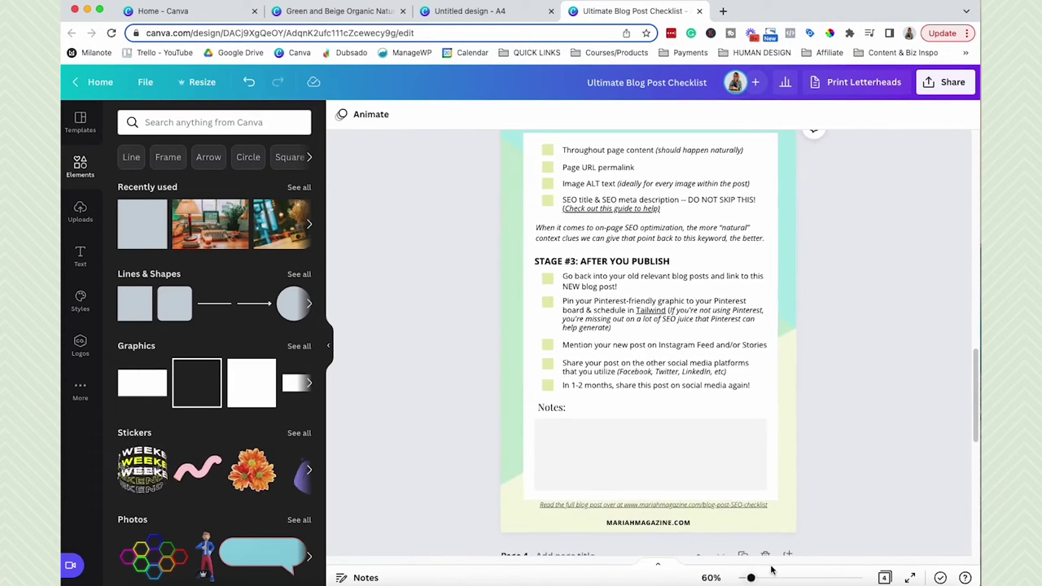
scroll(862, 439, "up", 8)
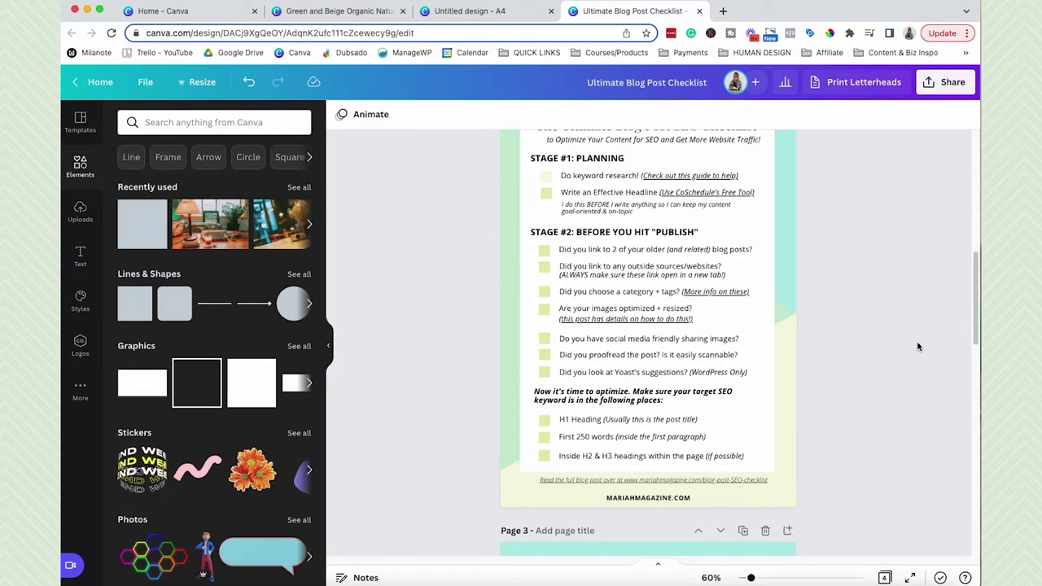
scroll(921, 347, "down", 10)
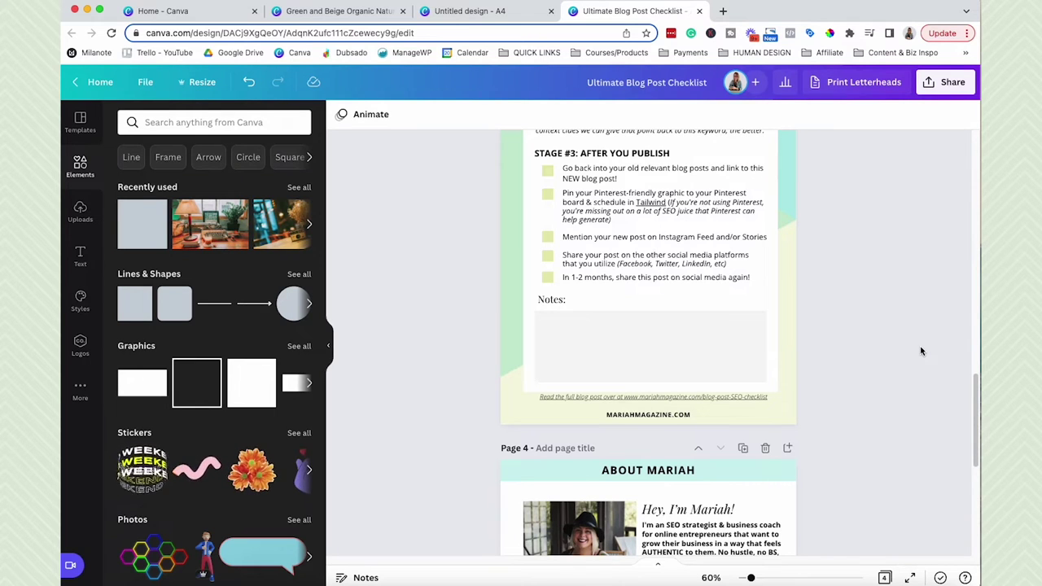
scroll(921, 351, "down", 5)
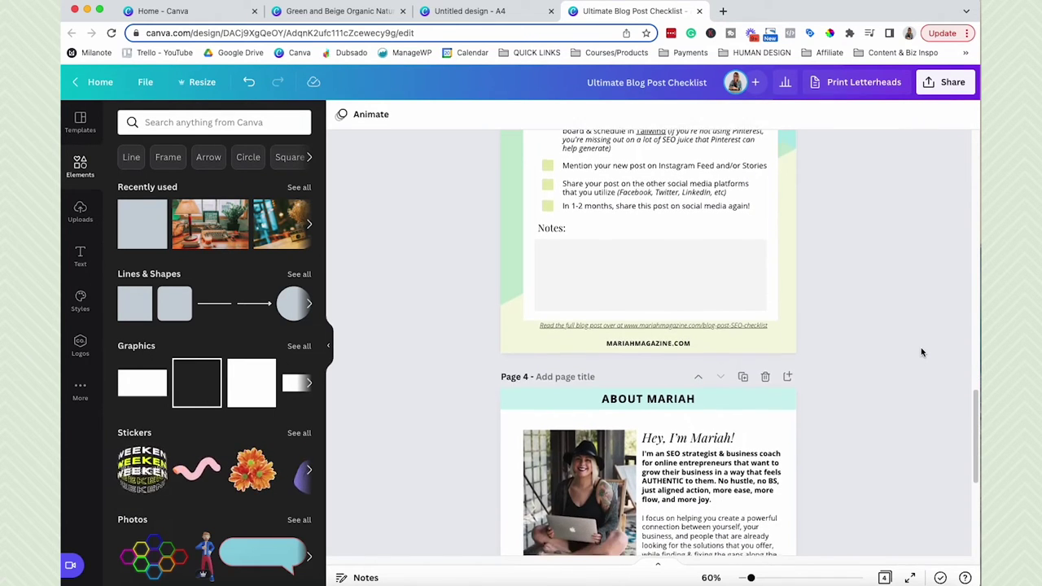
scroll(921, 352, "down", 3)
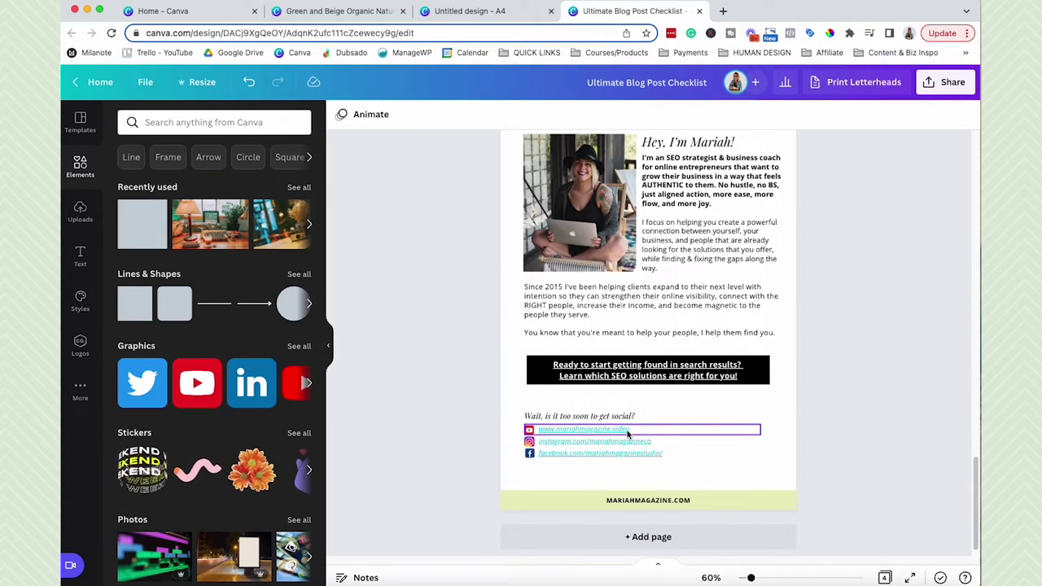
left_click(664, 501)
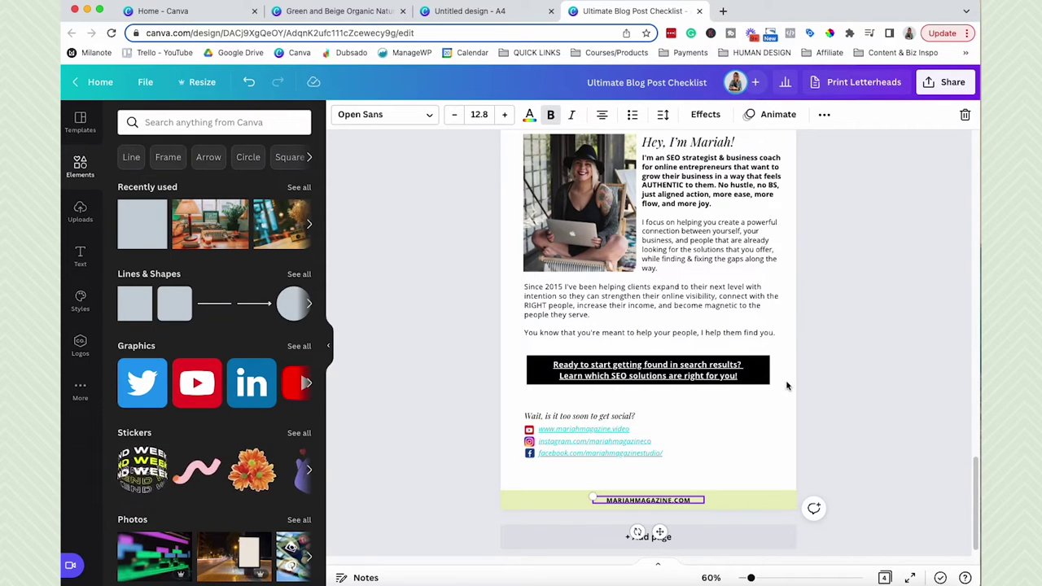
left_click(890, 404)
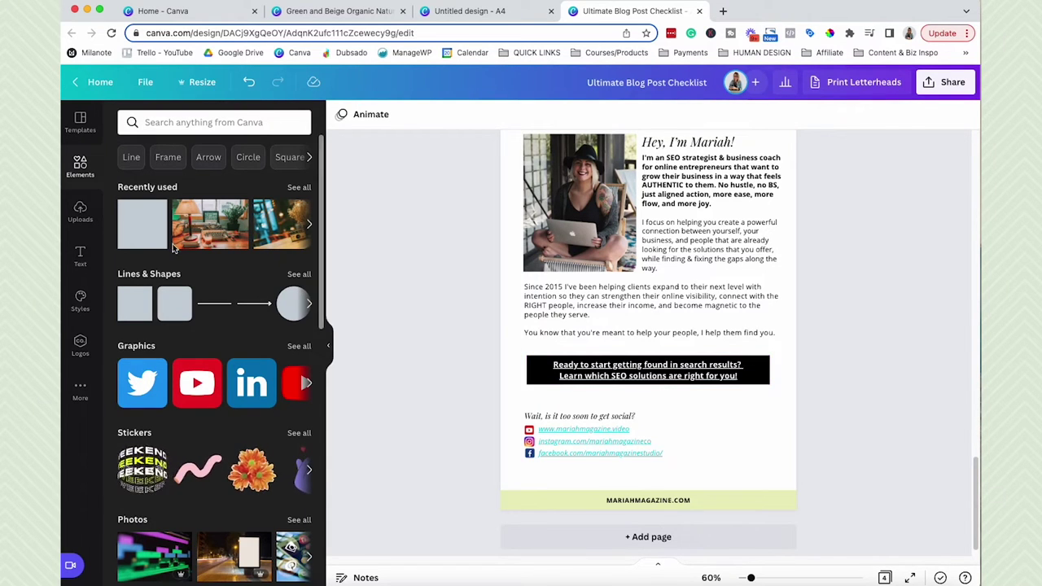
- Try a square reshaped into a thin green bar below the black call-to-action banner on page 4, and delete it
left_click(155, 210)
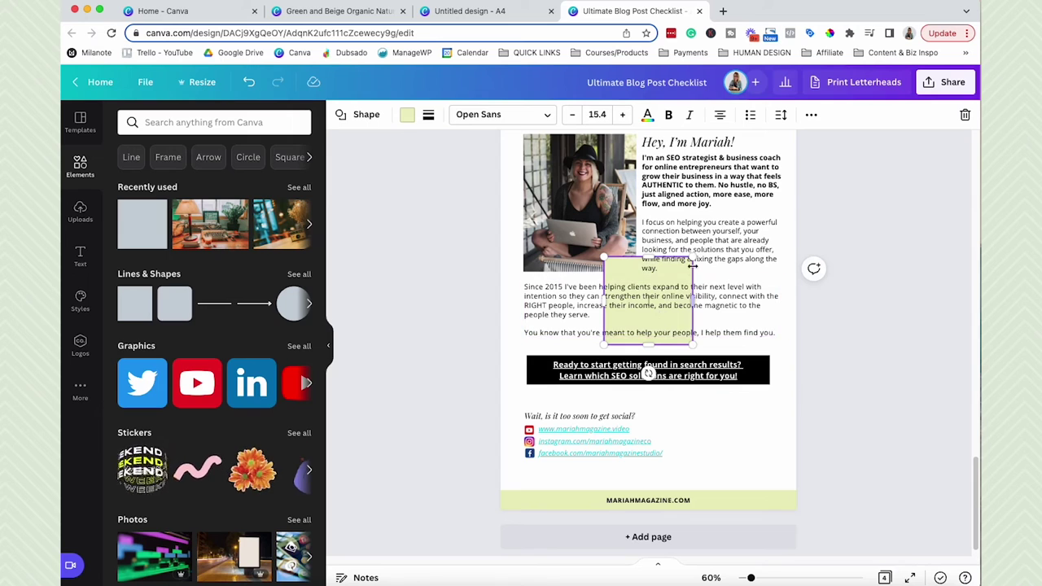
left_click_drag(683, 279, 804, 436)
left_click_drag(733, 480, 733, 405)
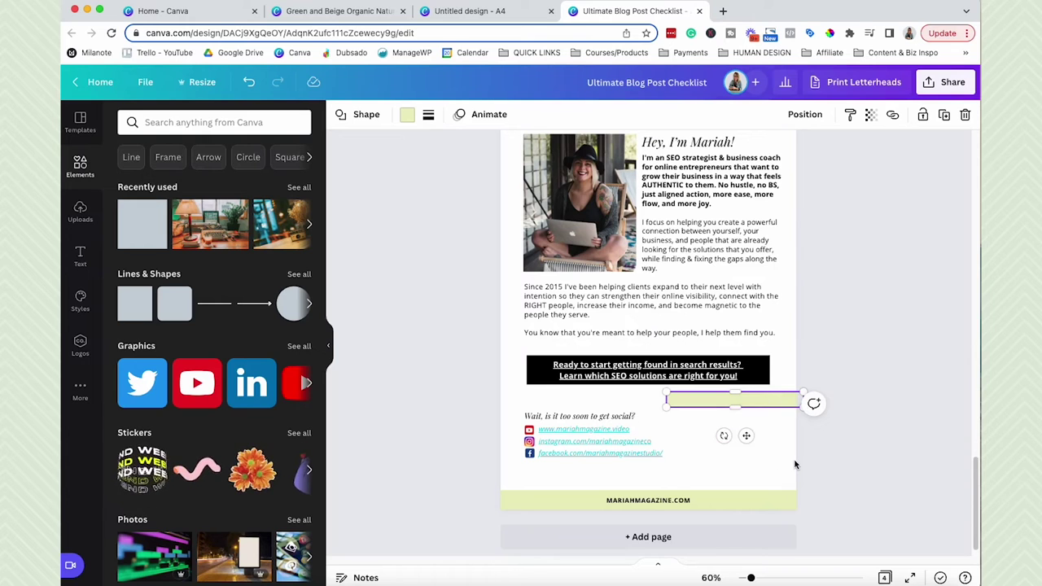
key("Delete")
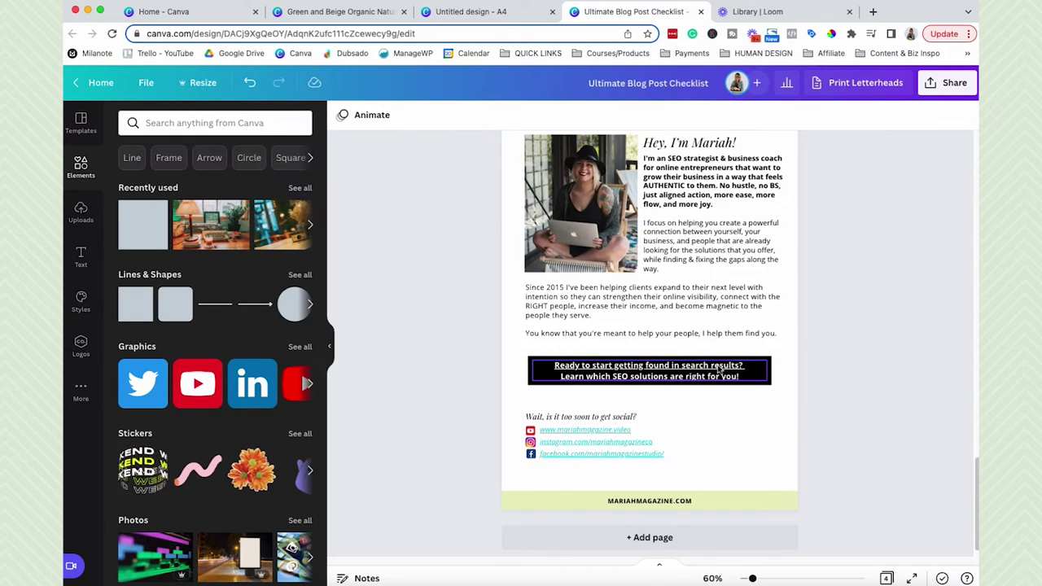
left_click(669, 366)
left_click_drag(580, 366, 746, 378)
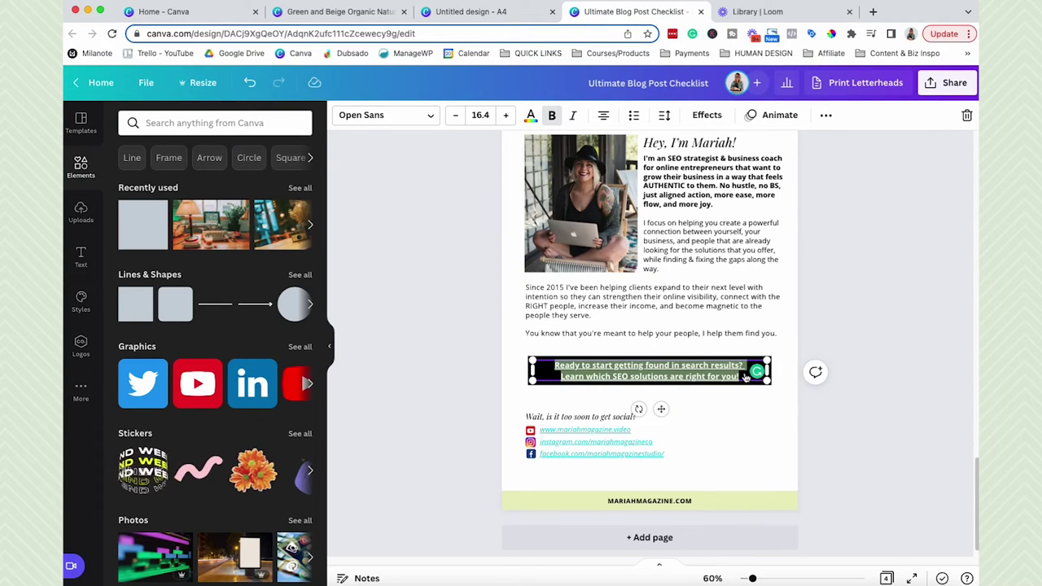
left_click(826, 115)
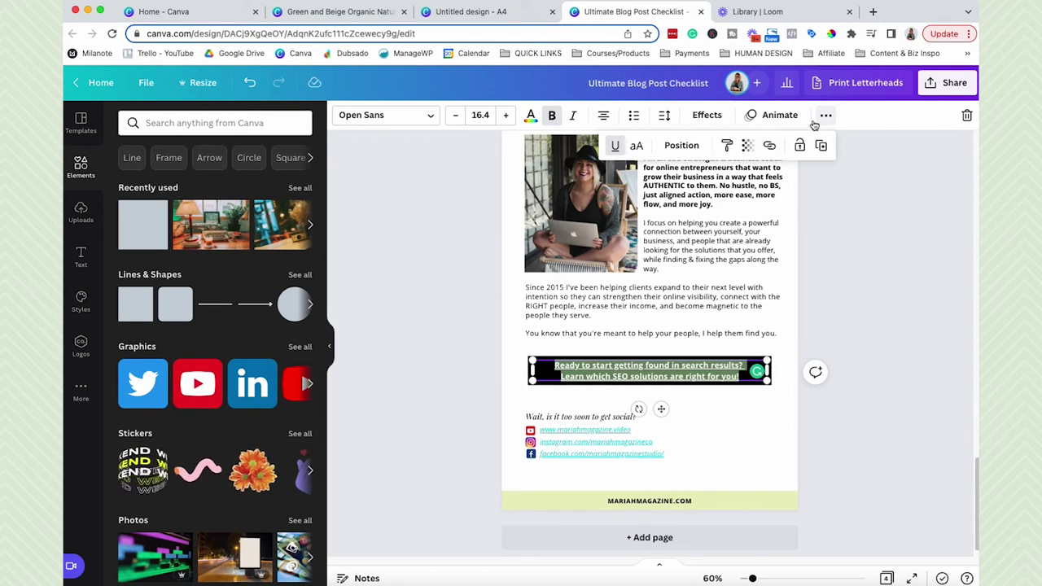
left_click(771, 148)
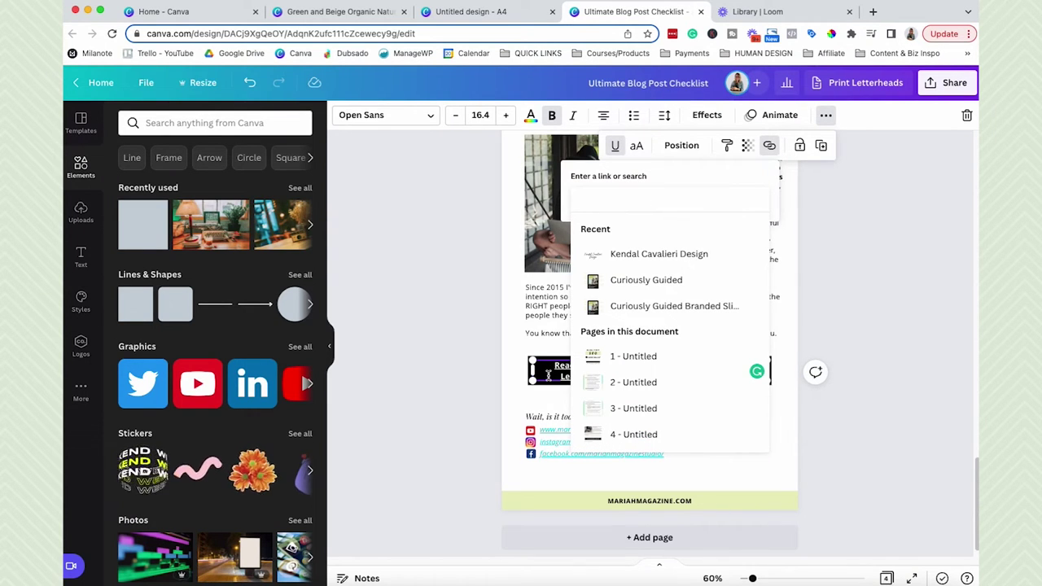
left_click(835, 254)
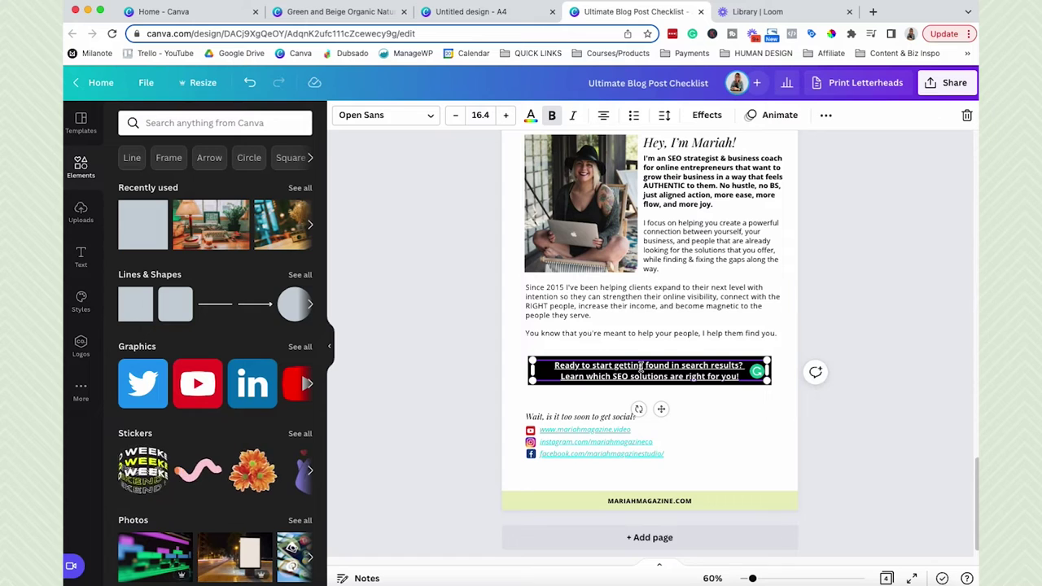
left_click(757, 403)
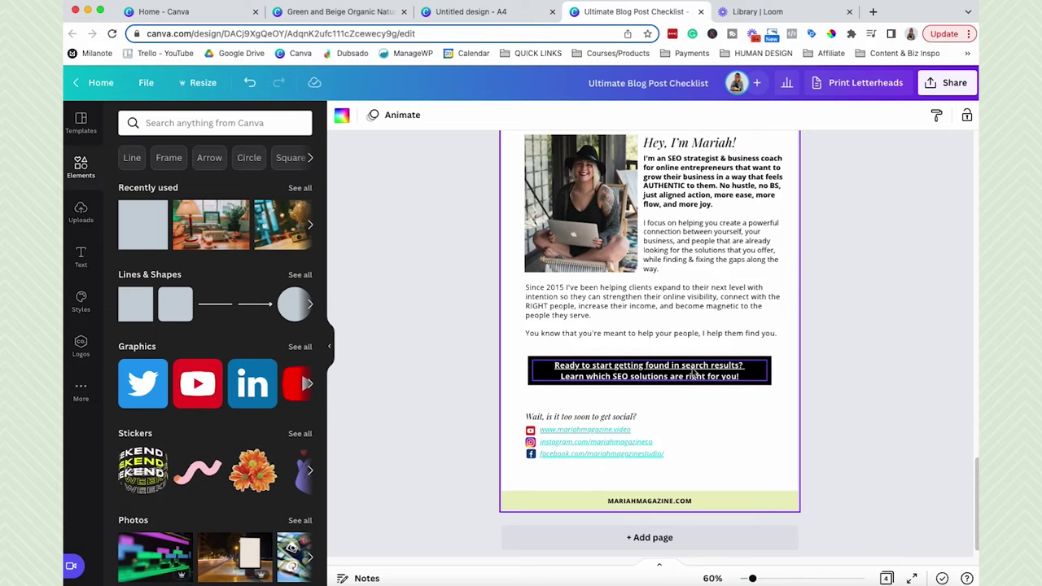
left_click(767, 384)
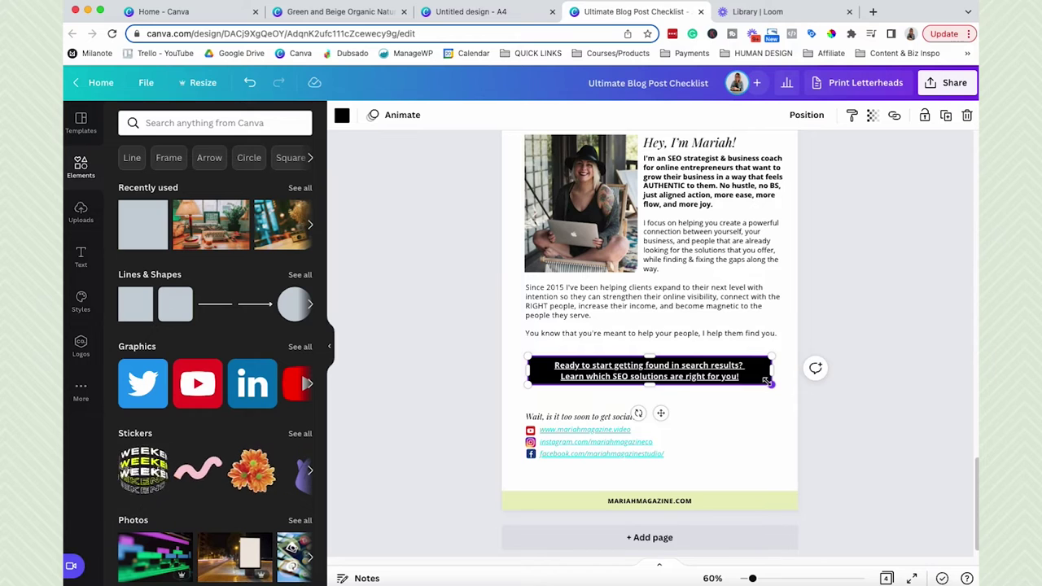
left_click(699, 371)
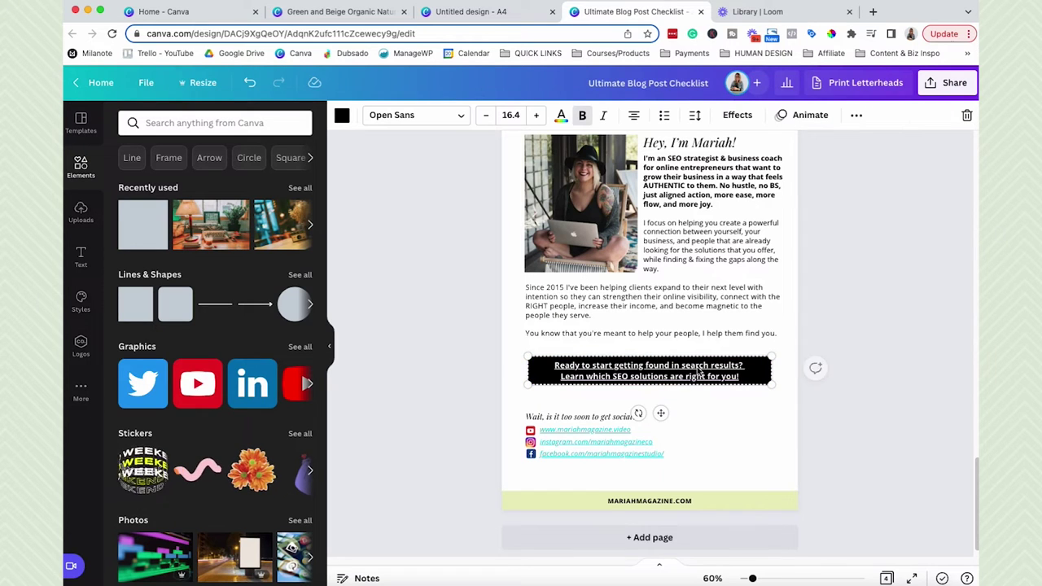
left_click(855, 116)
left_click(686, 147)
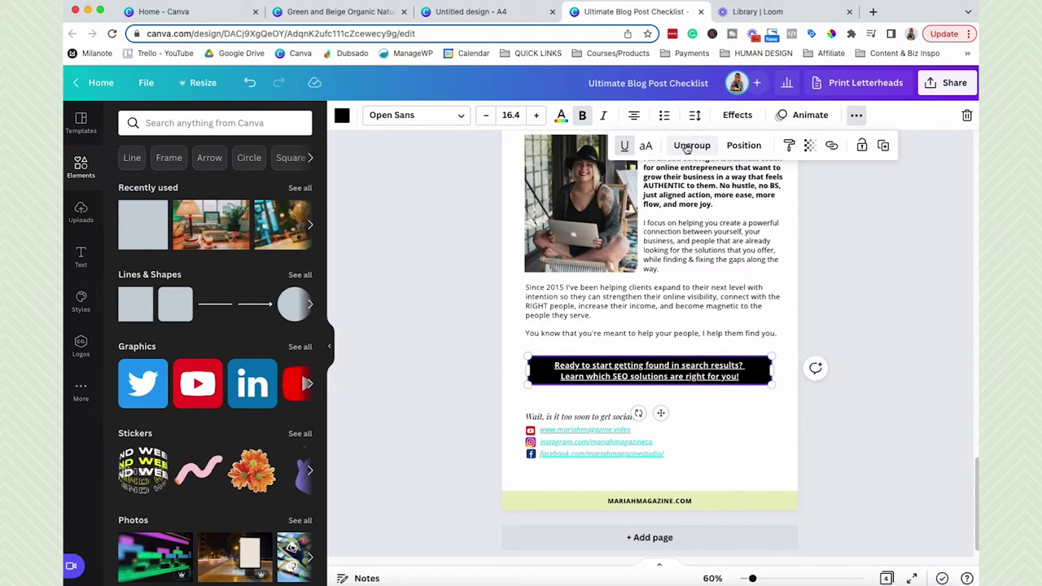
left_click(831, 145)
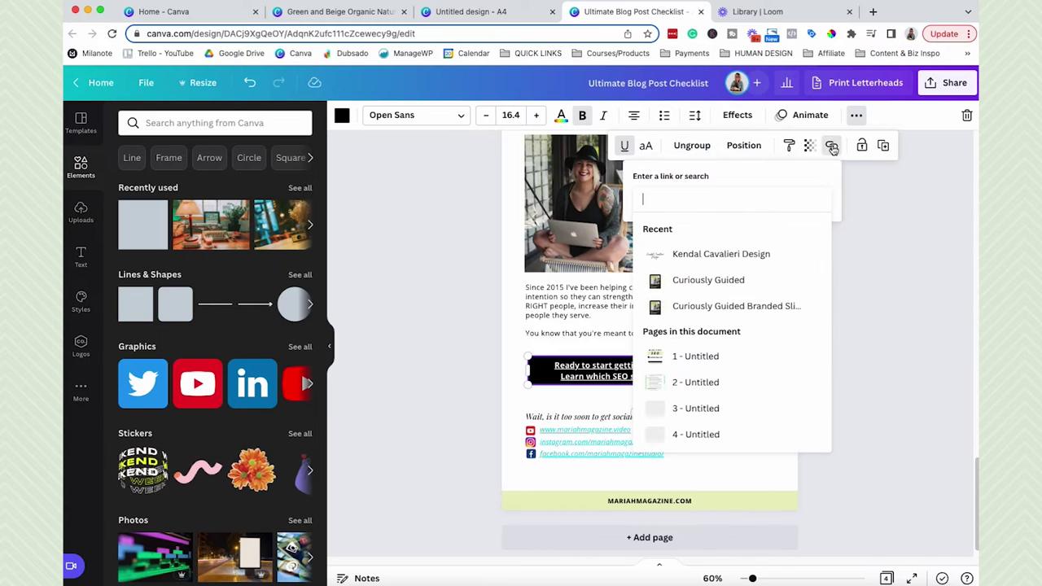
left_click(750, 198)
key("ctrl+v")
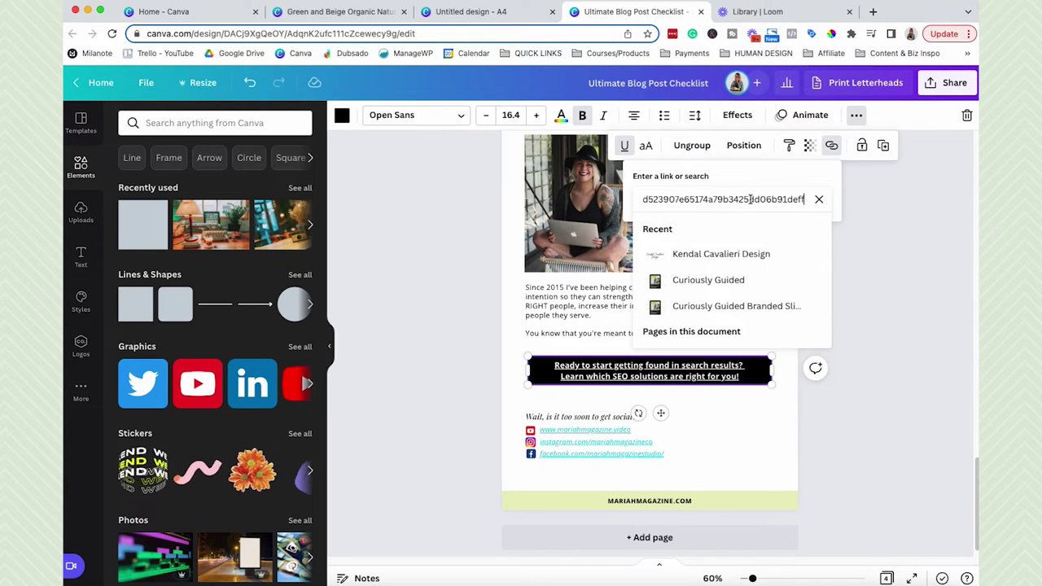
key("super+z")
type("h")
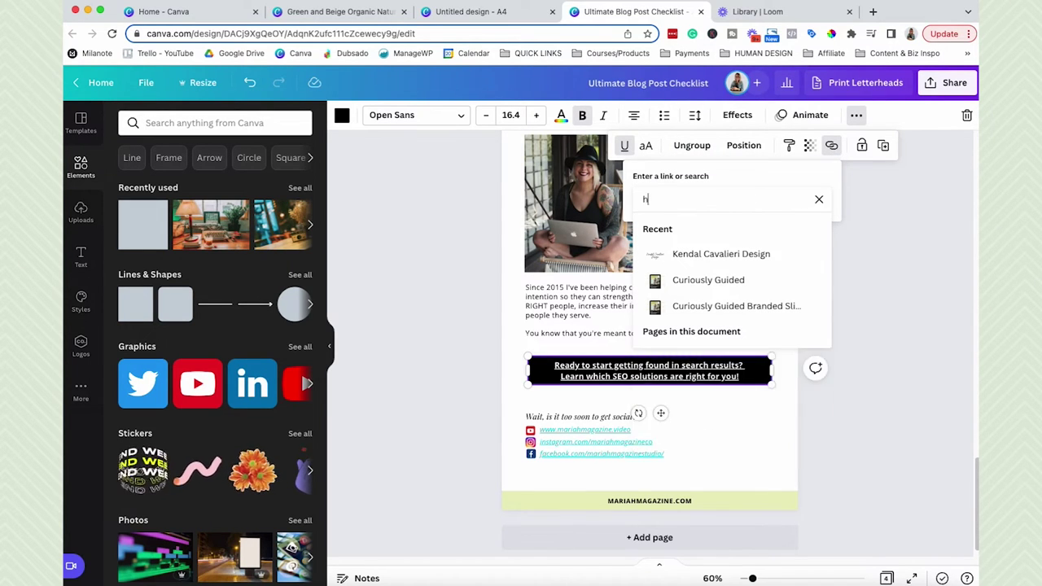
type("ttps://mariahmagz")
type("zine.com")
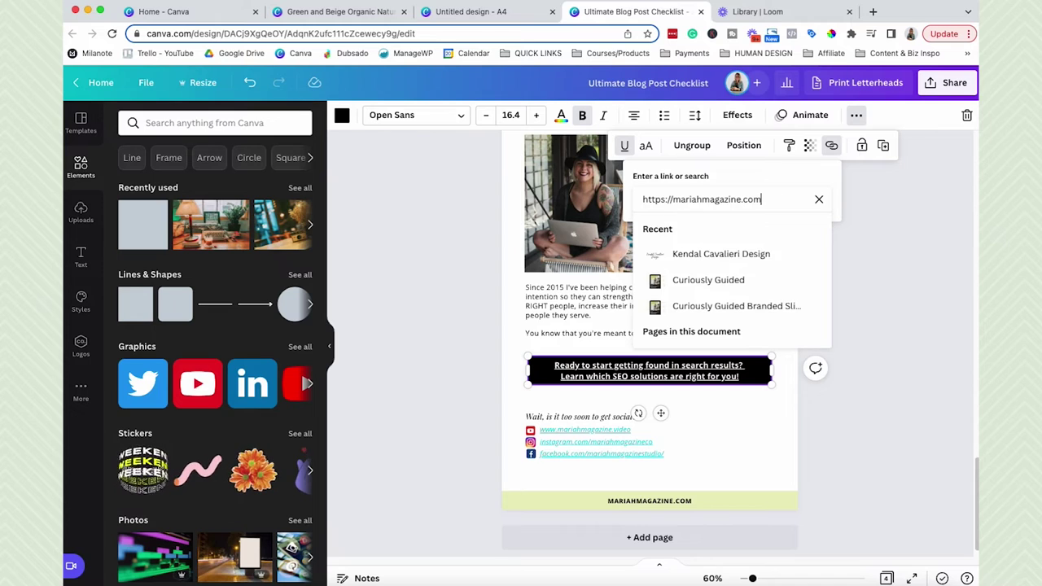
key("Return")
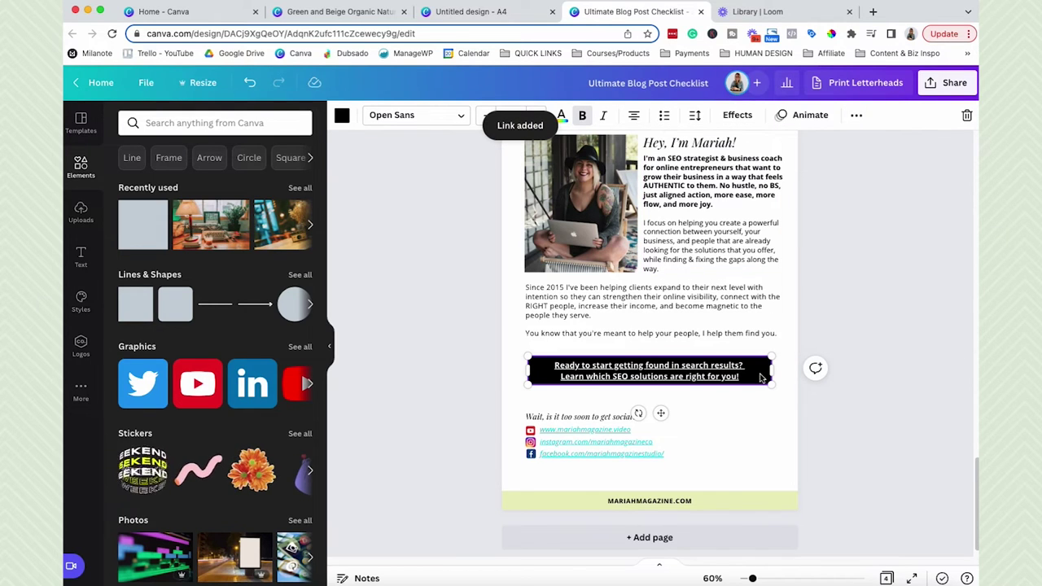
left_click(837, 427)
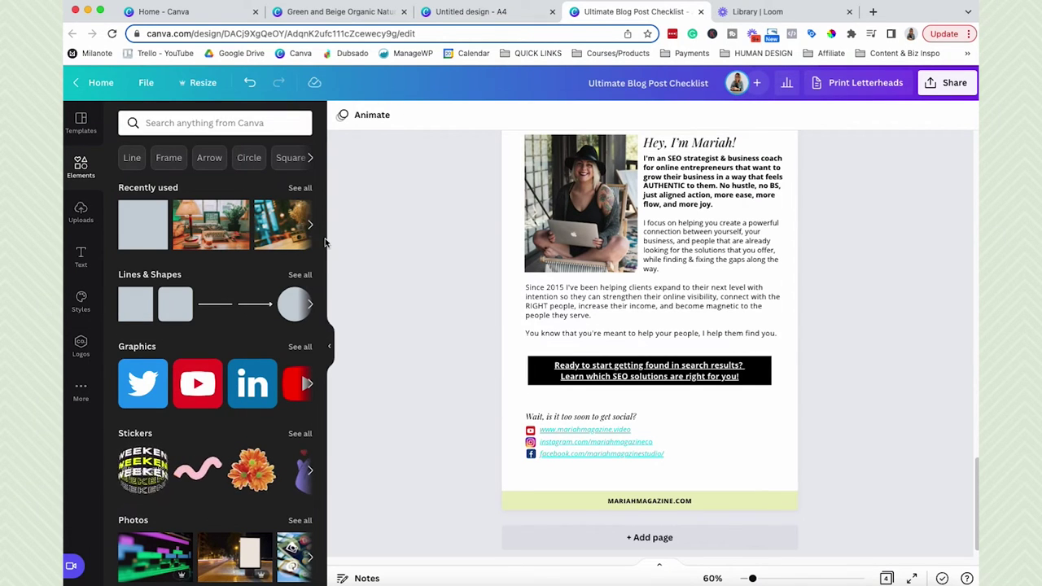
- Check the grouped YouTube icon and link row on page 4, and return to the cover page
left_click(529, 436)
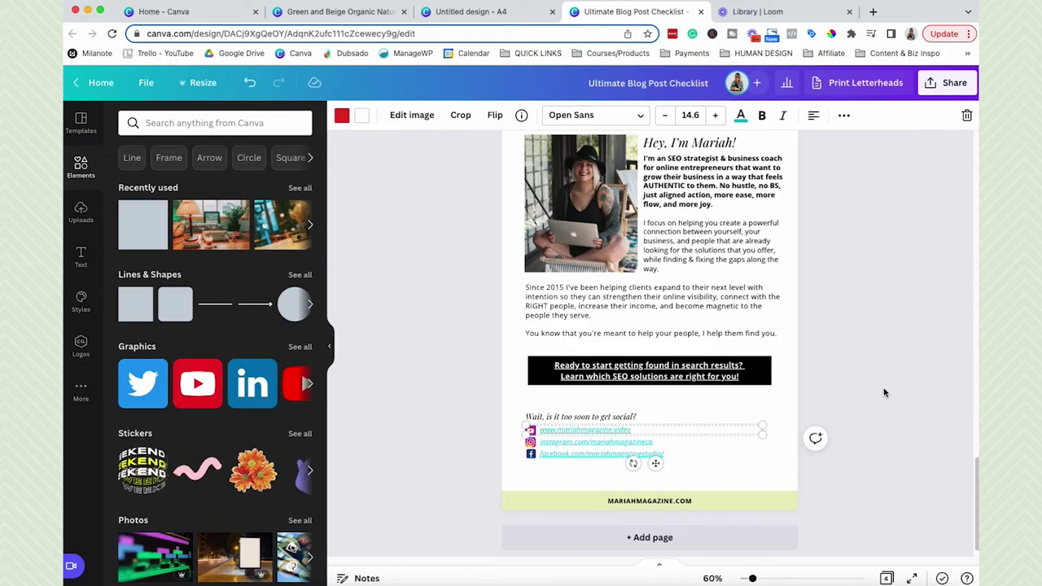
scroll(885, 393, "up", 3)
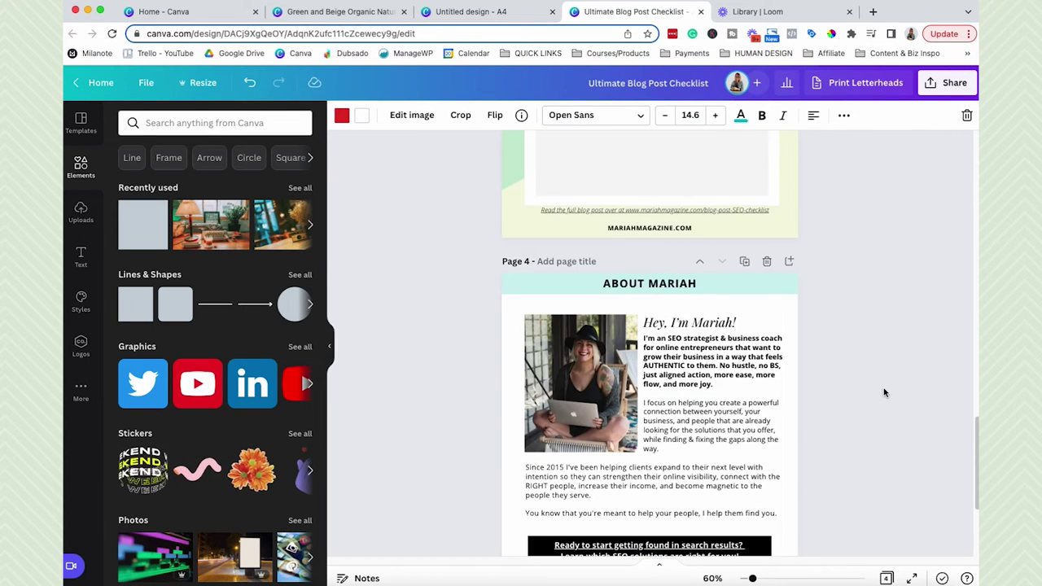
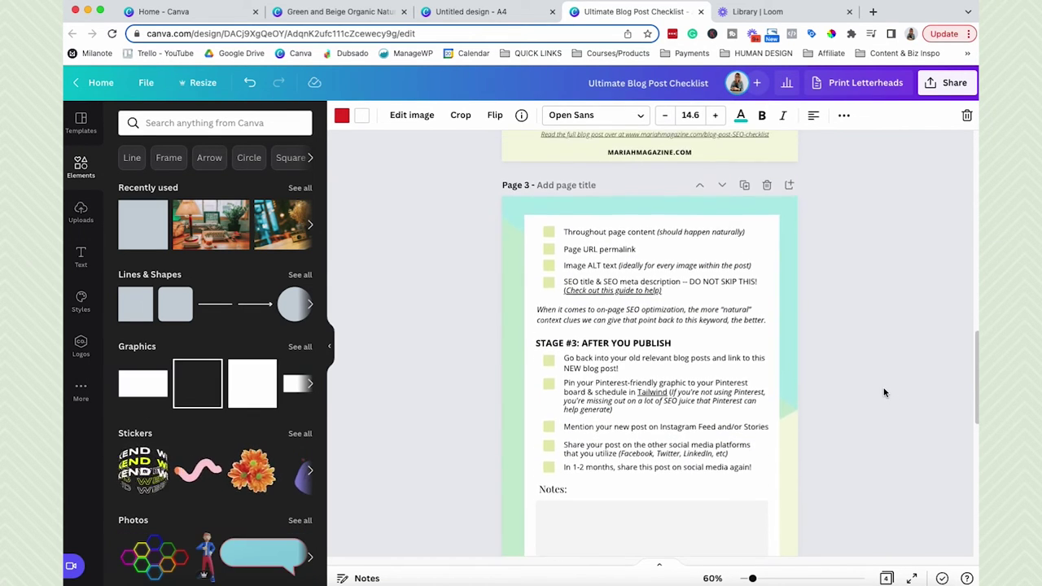
left_click(894, 175)
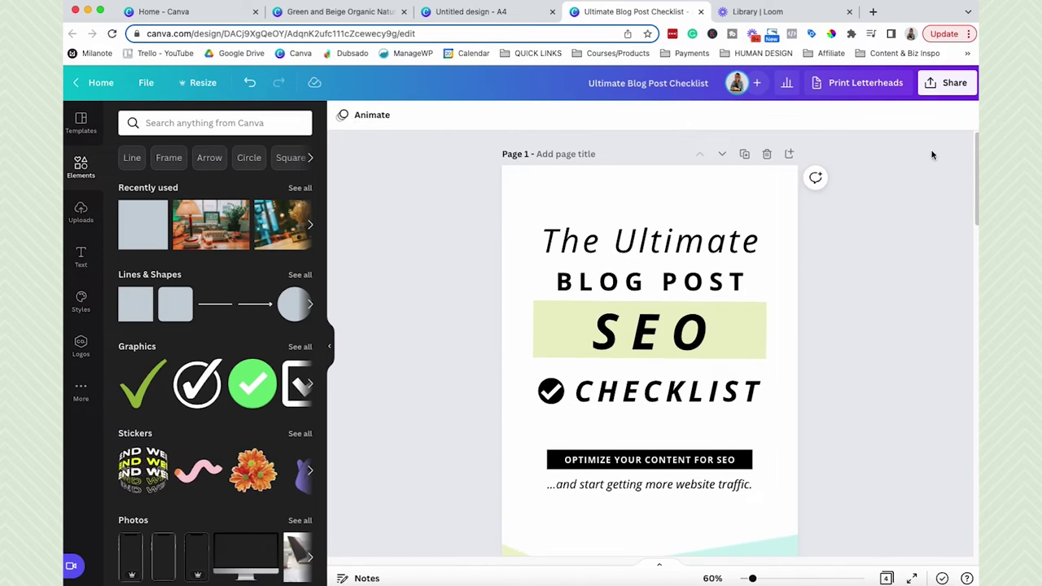
- Download all four pages of the Ultimate Blog Post Checklist as a PDF Standard file
left_click(949, 82)
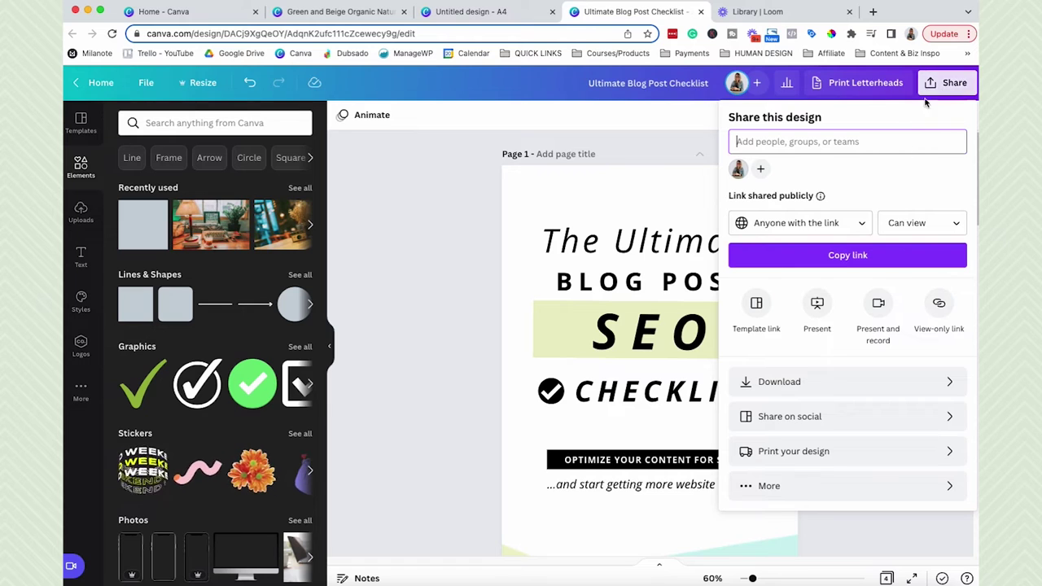
left_click(857, 383)
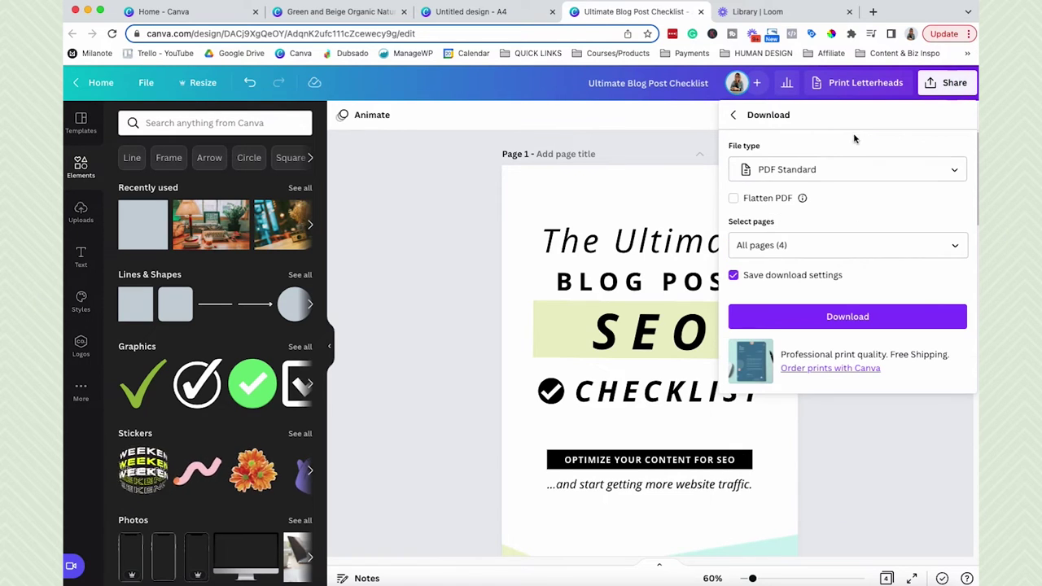
left_click(896, 170)
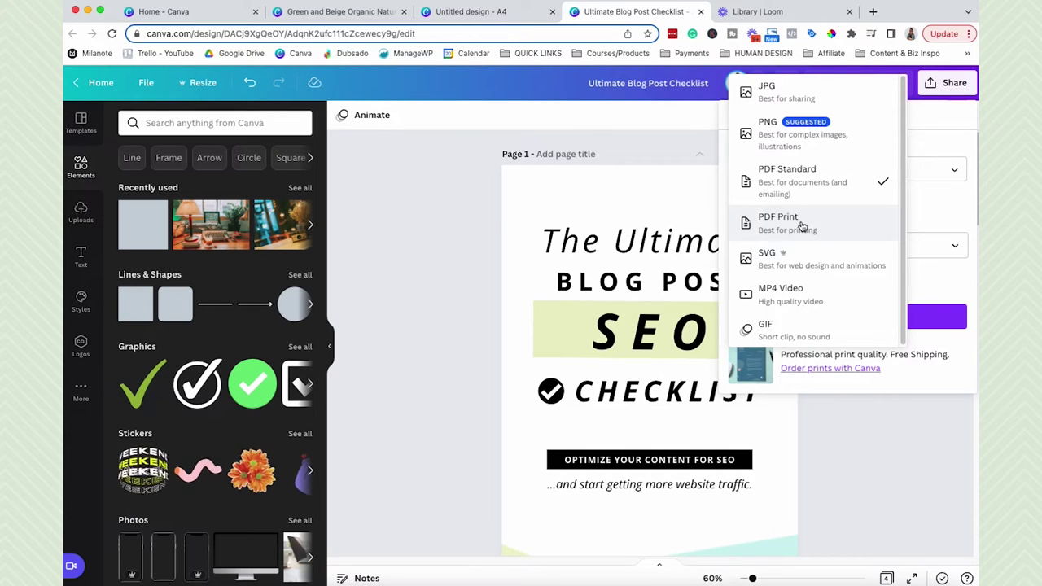
left_click(810, 187)
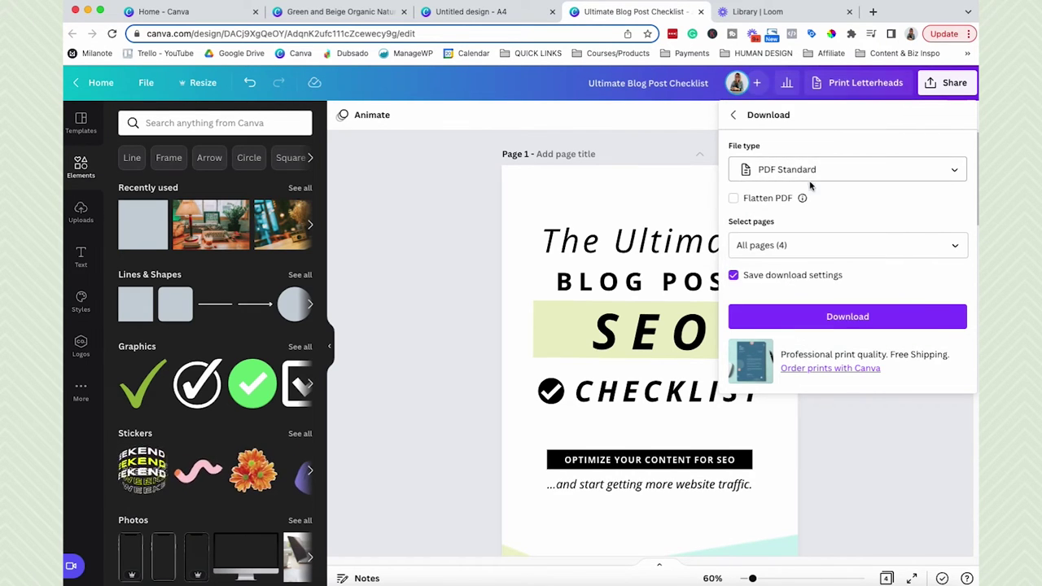
left_click(850, 318)
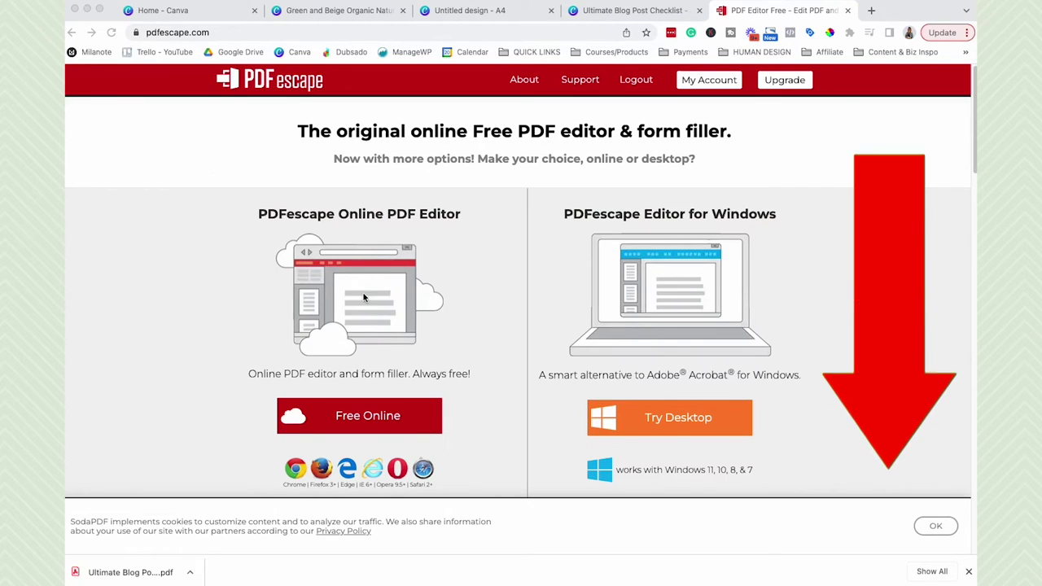
- Open the free online editor on pdfescape.com and upload the downloaded Ultimate Blog Post Checklist PDF
left_click(458, 350)
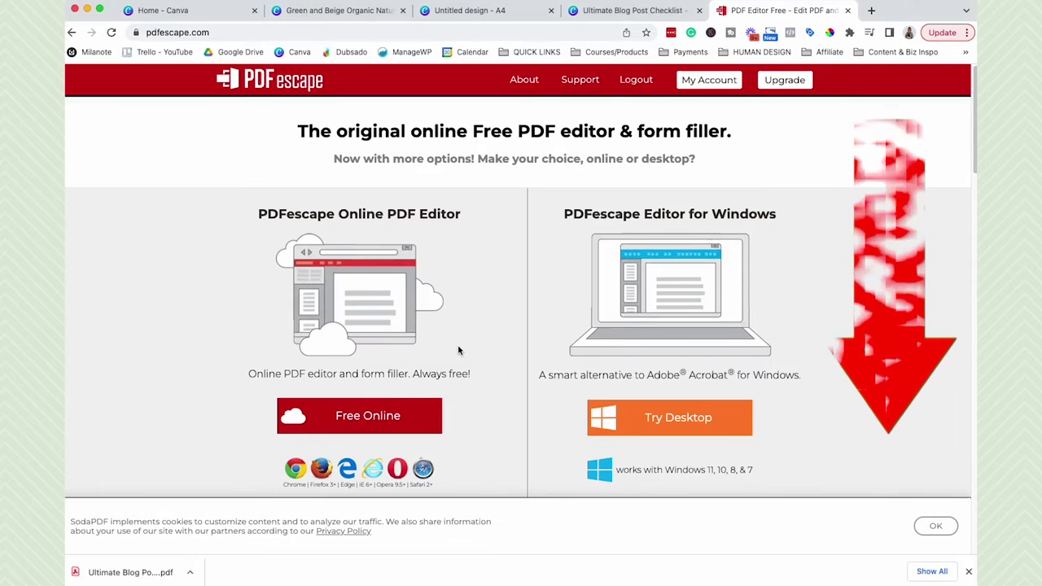
left_click(380, 417)
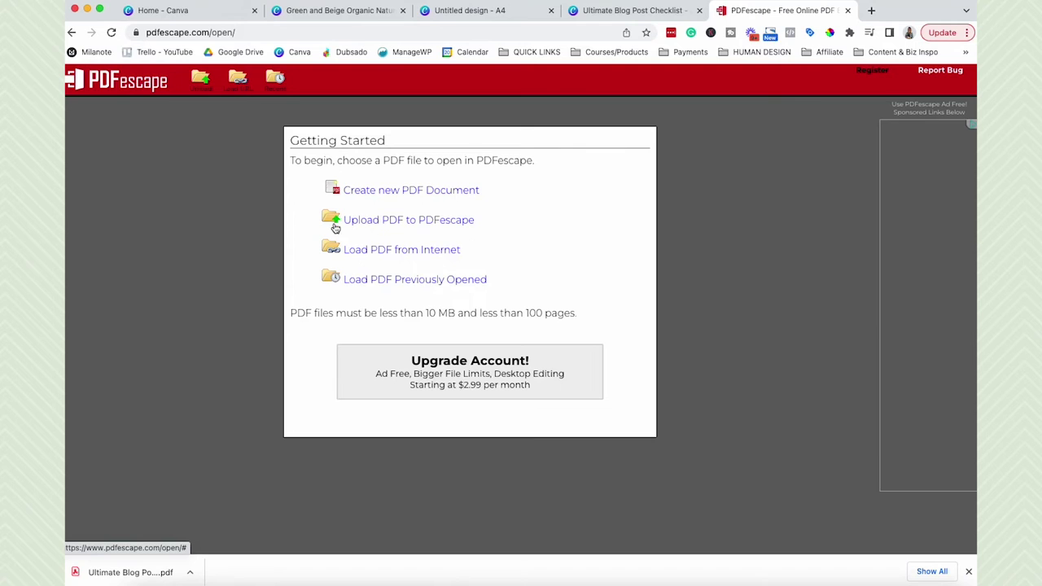
left_click(420, 222)
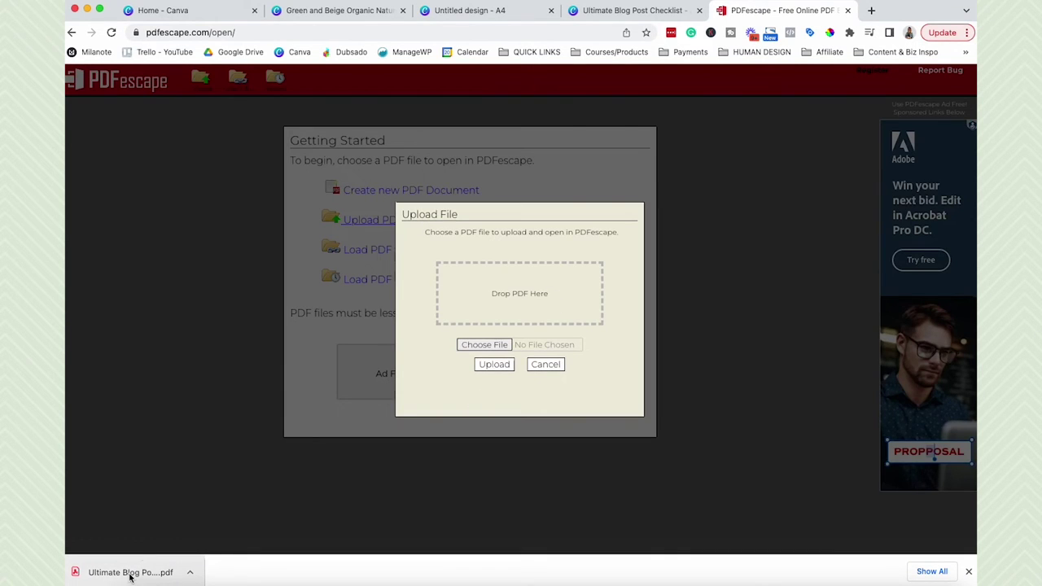
left_click(636, 10)
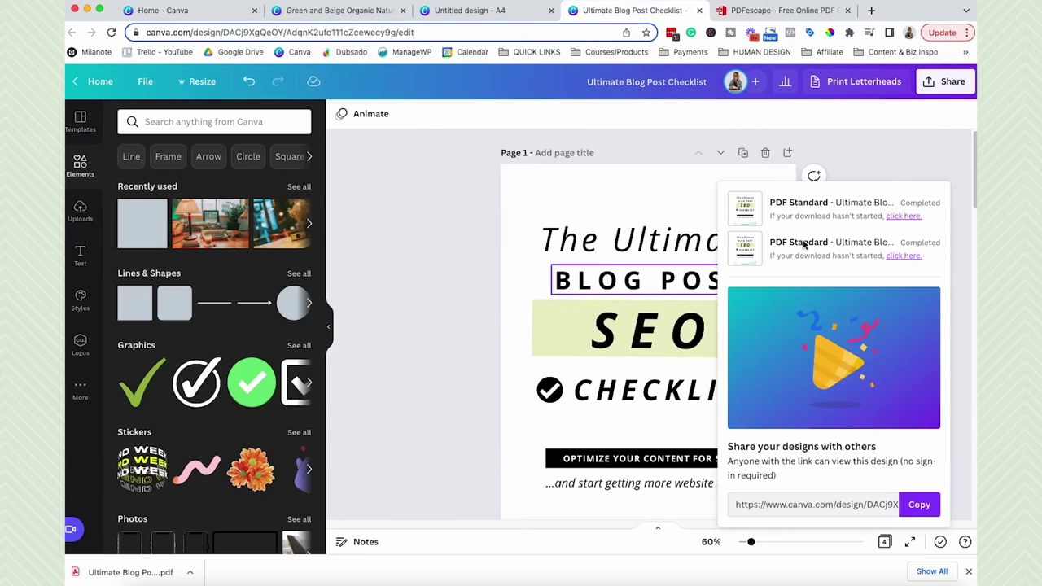
left_click(802, 11)
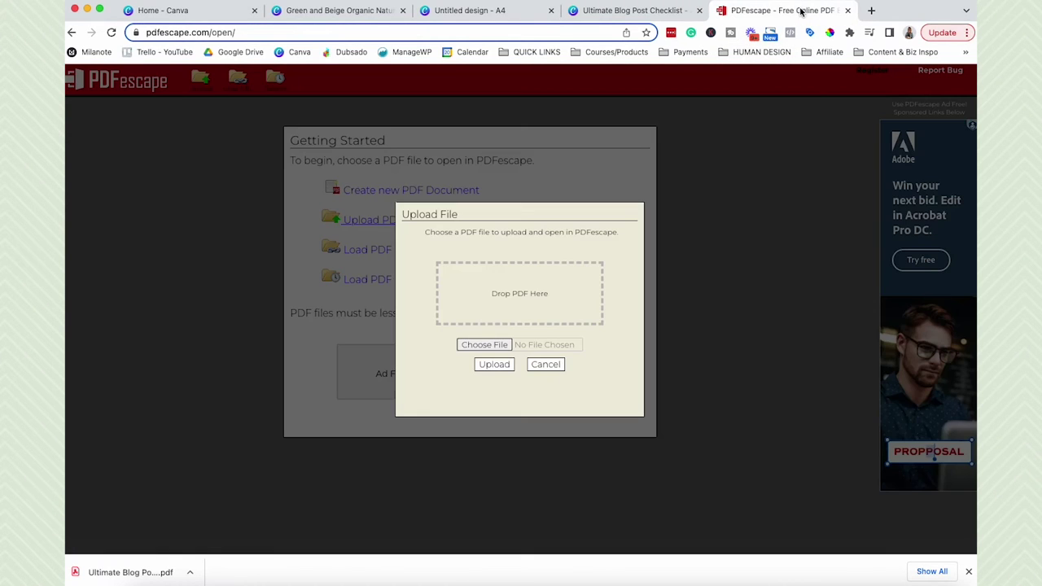
left_click_drag(114, 572, 488, 321)
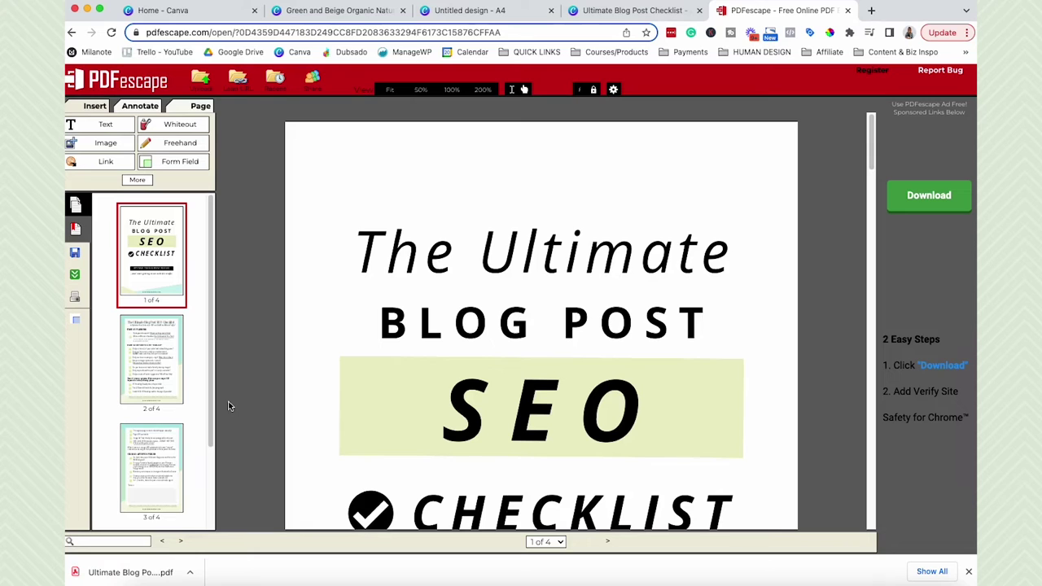
- Place Checkbox form fields over the two green squares under Stage #1: Planning on page 2
left_click(172, 351)
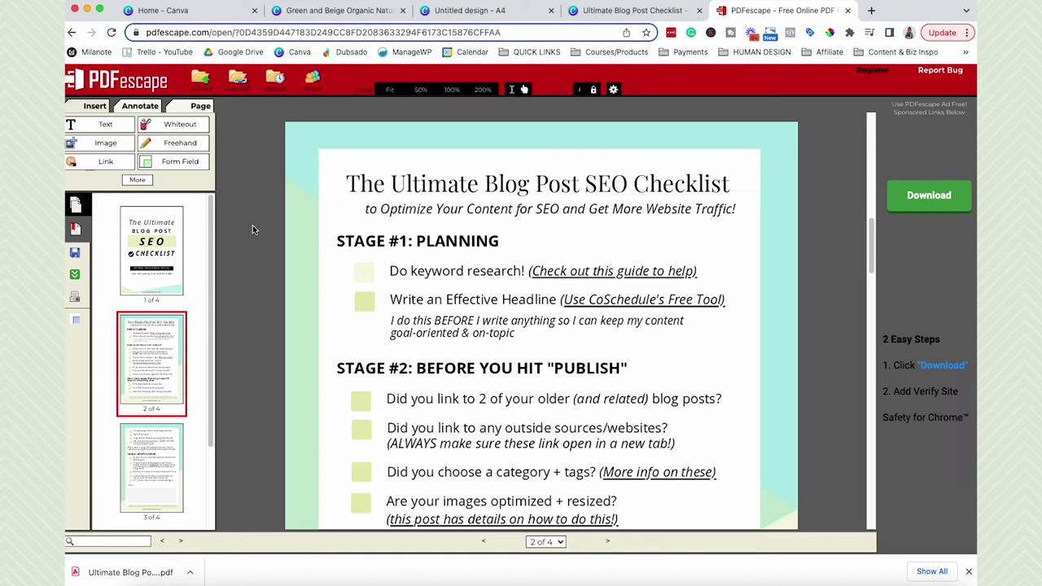
left_click(179, 162)
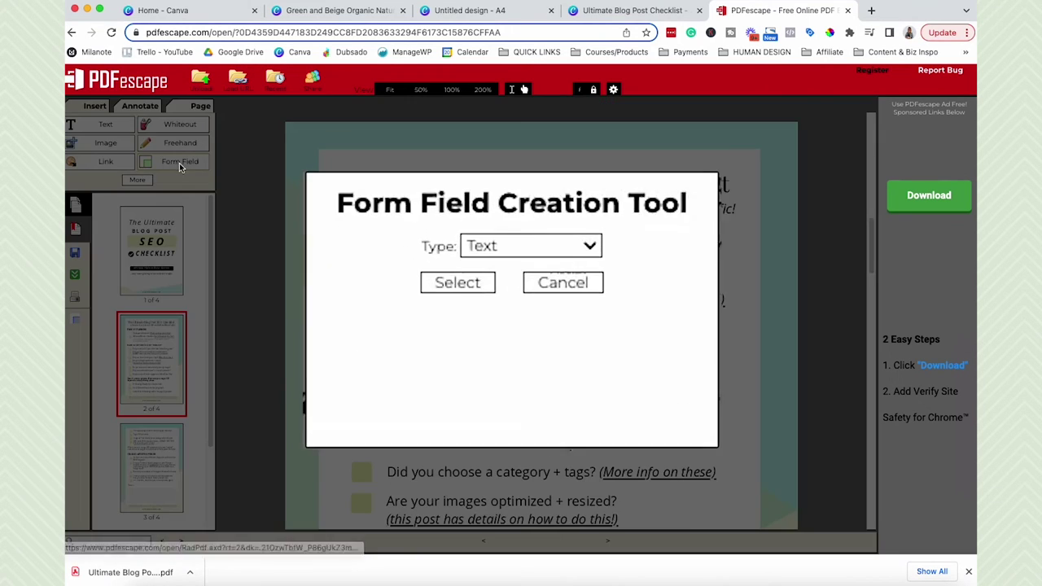
left_click(504, 241)
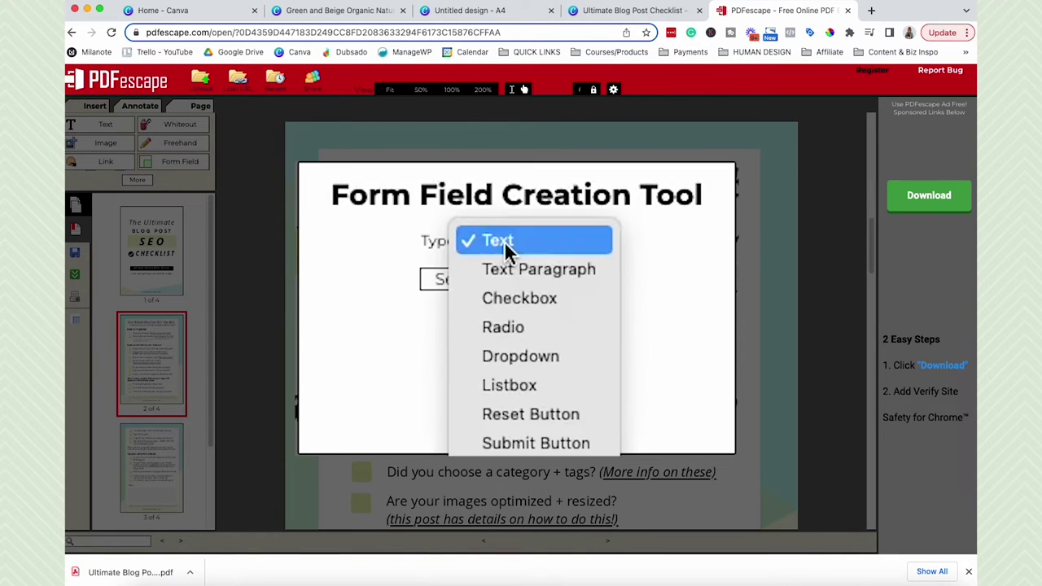
left_click(521, 298)
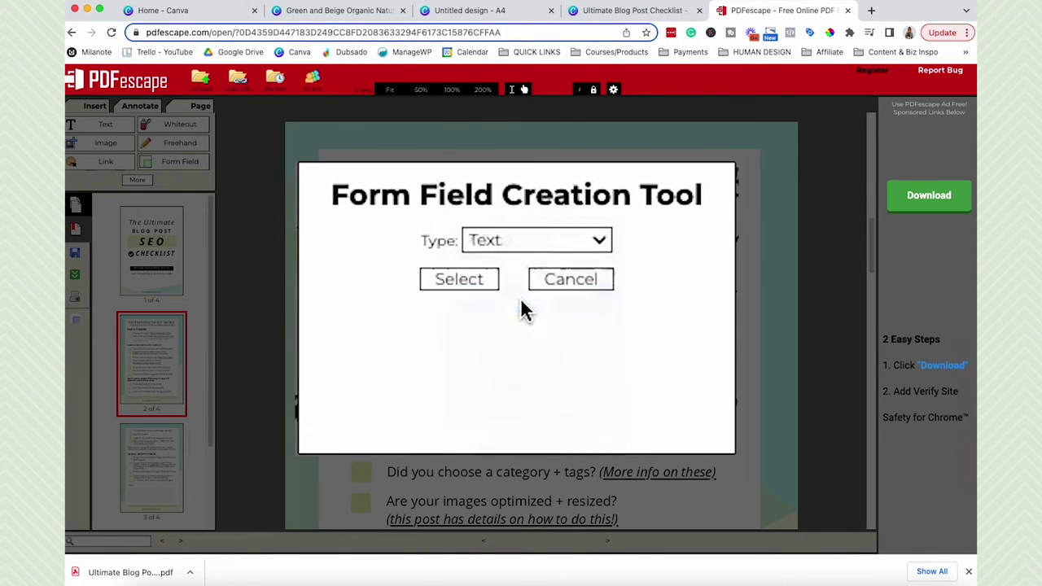
left_click(457, 282)
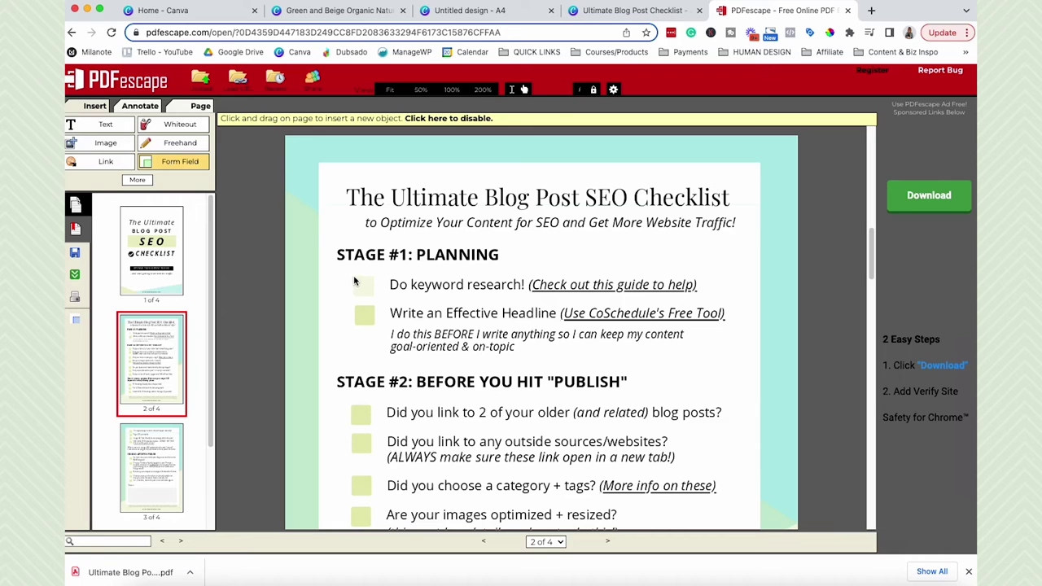
left_click(355, 281)
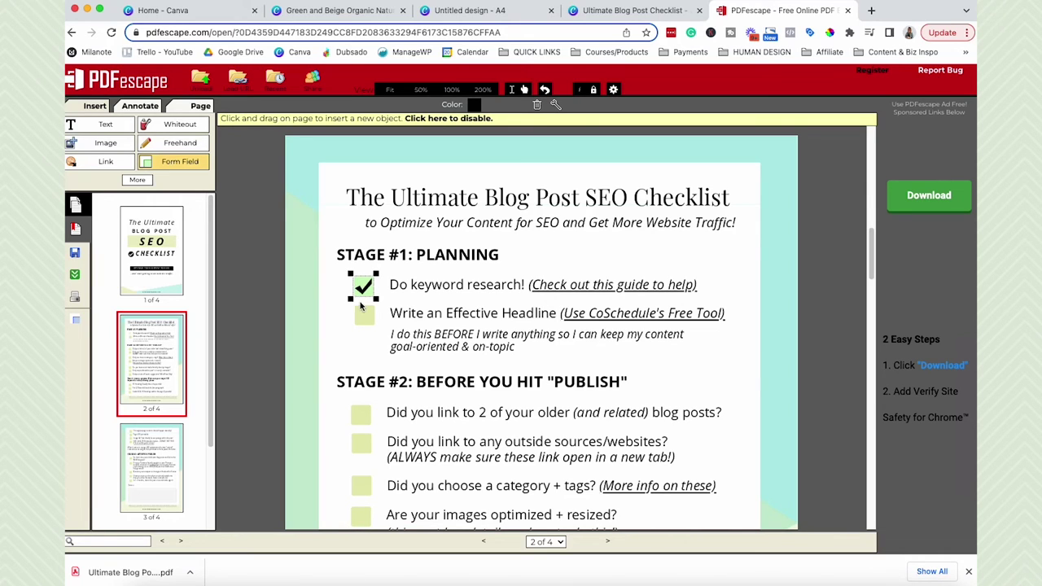
mouse_move(376, 300)
left_mouse_down()
mouse_move(382, 311)
mouse_move(377, 300)
left_mouse_up()
left_click(357, 312)
- Place checkbox fields over the seven green squares under Stage #2: Before You Hit "Publish"
scroll(418, 334, "down", 3)
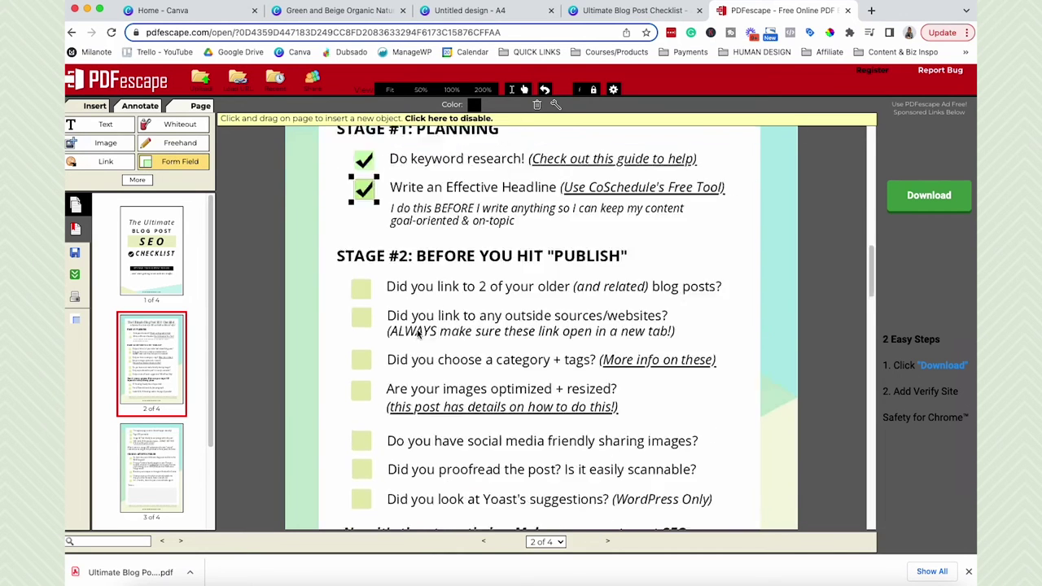
scroll(418, 334, "down", 1)
left_click(359, 235)
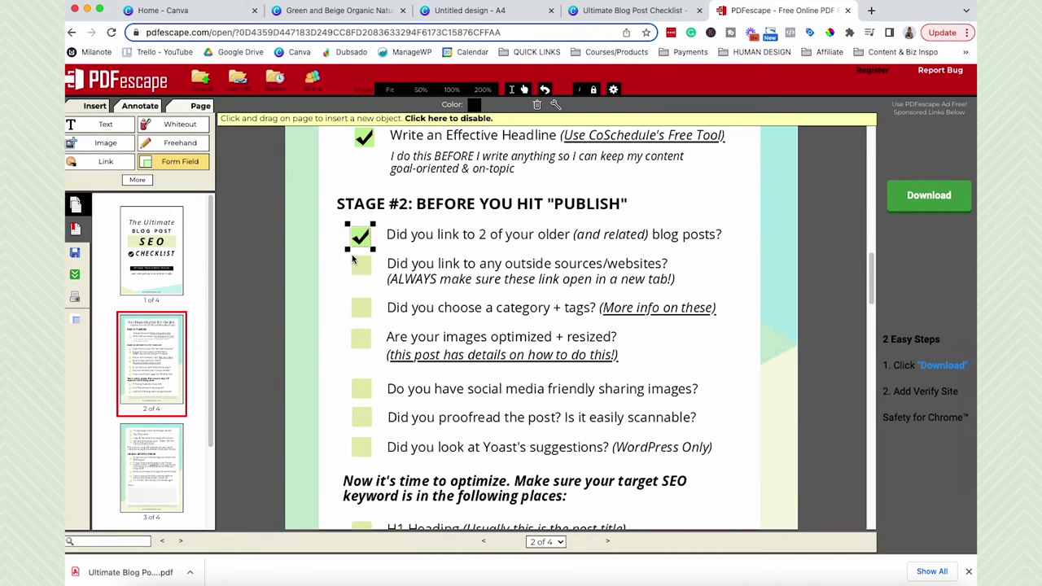
left_click(360, 263)
left_click(361, 307)
left_click(360, 338)
left_click(361, 389)
left_click(361, 417)
left_click(361, 447)
- Continue placing checkbox fields over the keyword-placement squares at the end of page 2 and the squares on page 3 through Stage #3
scroll(352, 330, "down", 5)
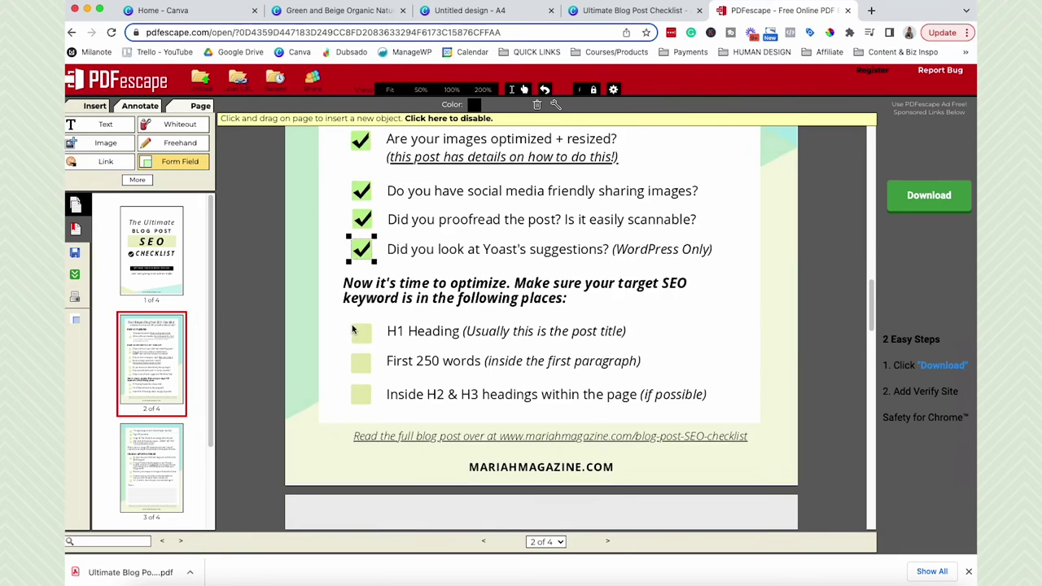
left_click(360, 332)
scroll(361, 366, "down", 4)
left_click(365, 405)
scroll(366, 326, "down", 15)
left_click(367, 228)
left_click(367, 302)
left_click(366, 334)
left_click(367, 373)
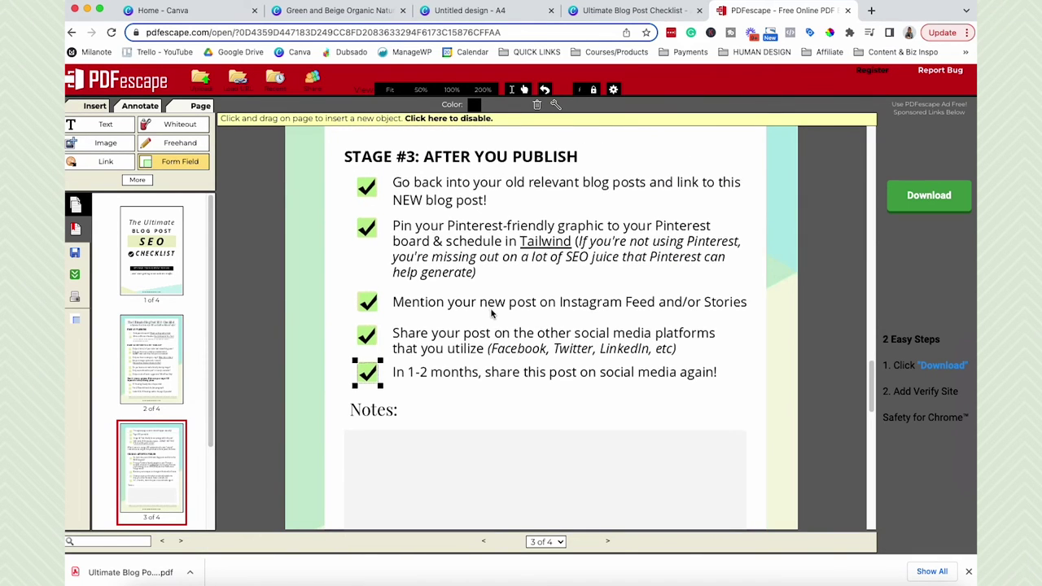
- Add a Text Paragraph form field on page 3, sized to cover the whole grey Notes box
scroll(491, 314, "down", 2)
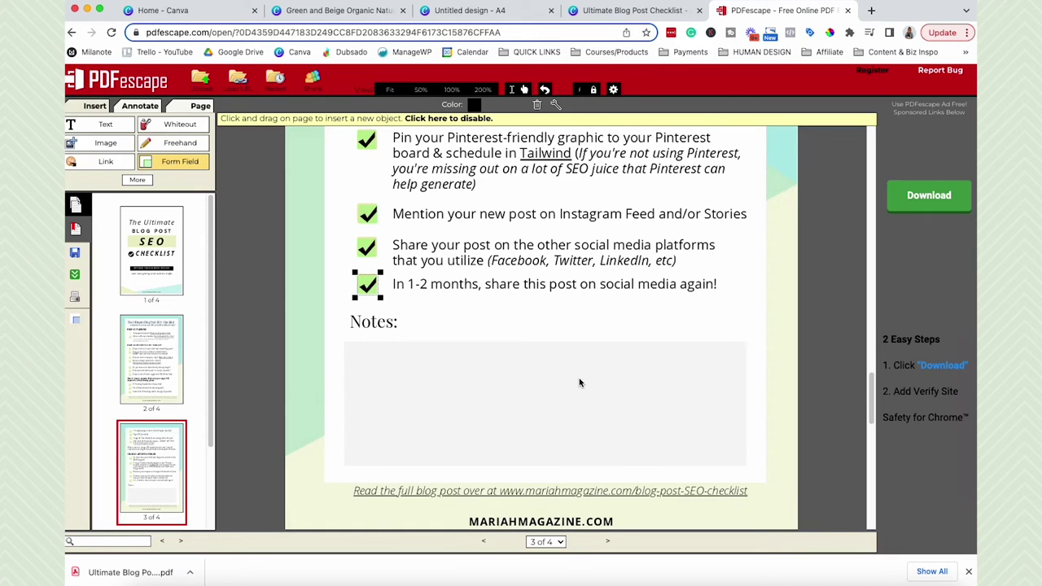
left_click(172, 165)
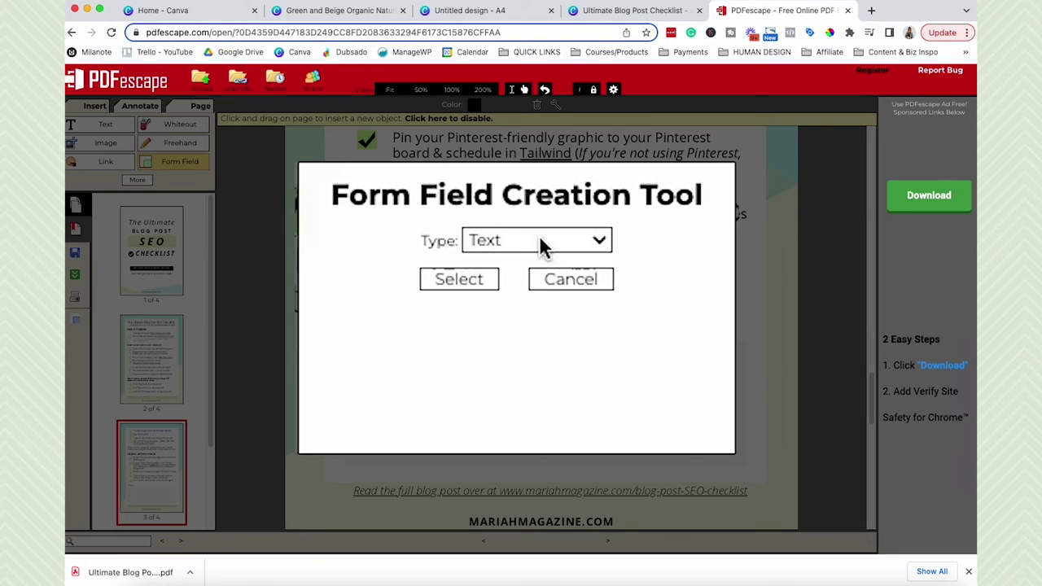
left_click(540, 240)
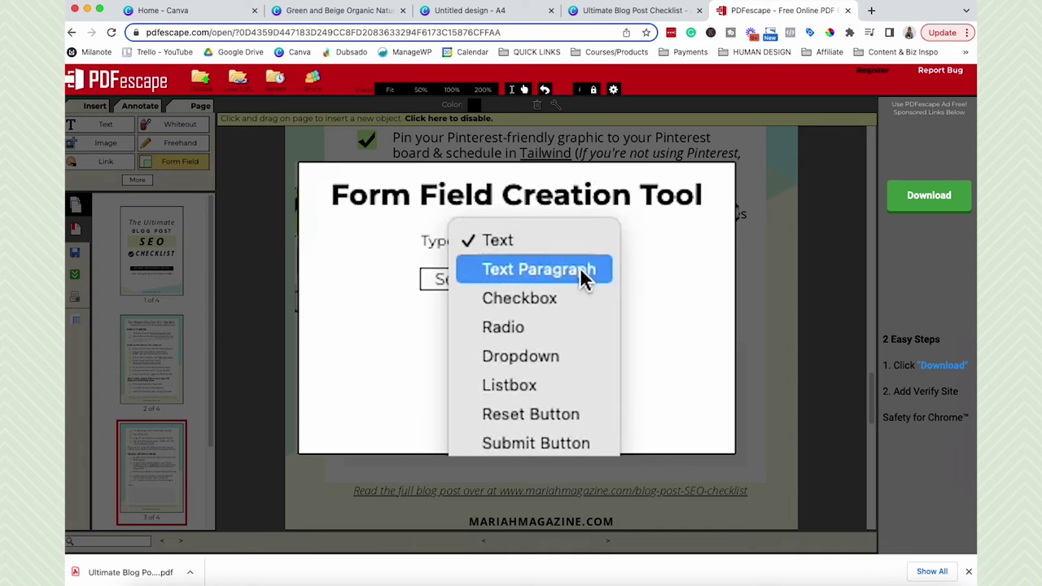
left_click(585, 276)
left_click(450, 277)
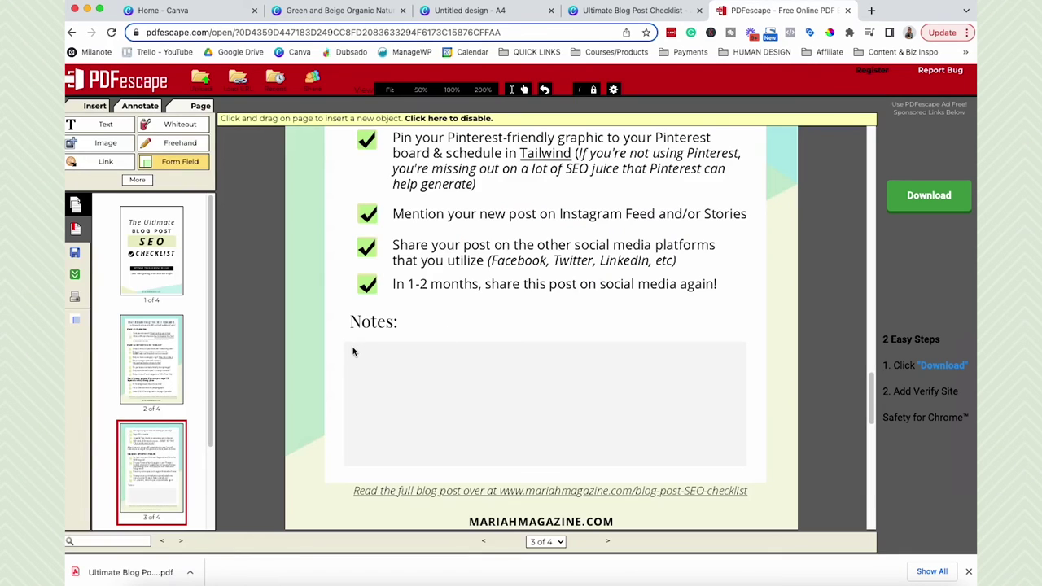
left_click_drag(345, 346, 749, 470)
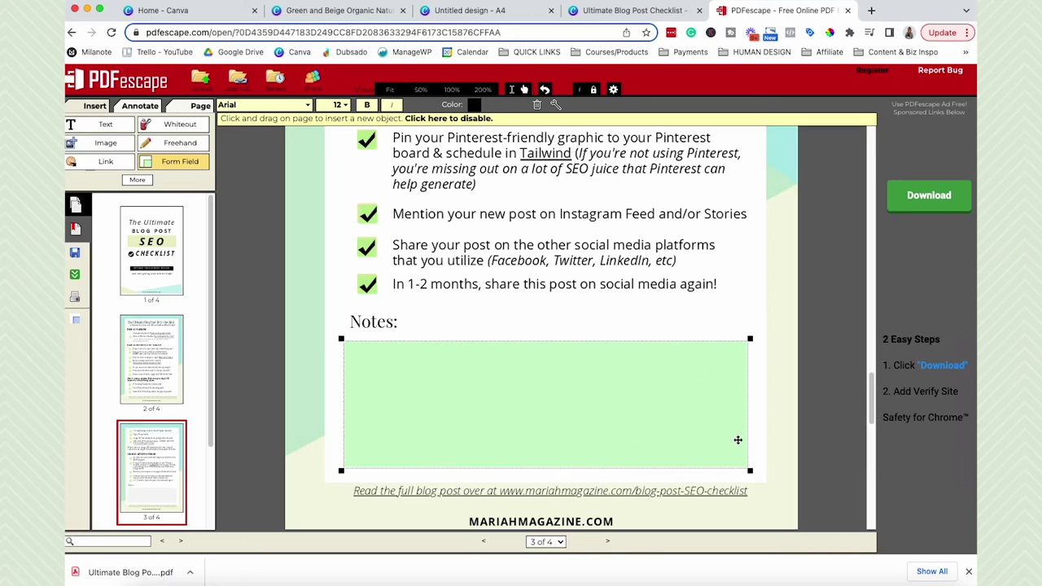
left_click_drag(750, 471, 656, 405)
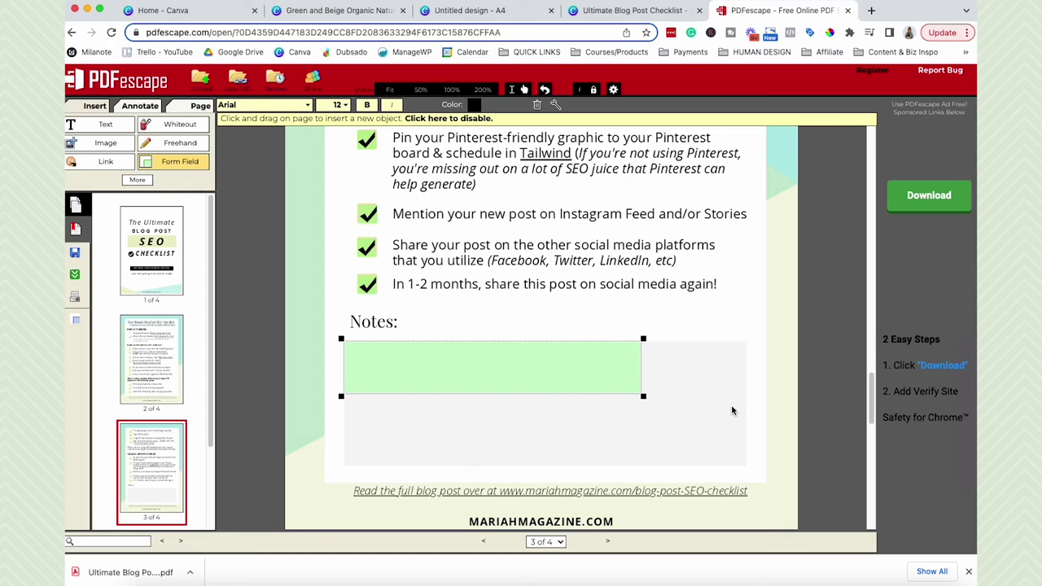
left_click_drag(644, 396, 750, 472)
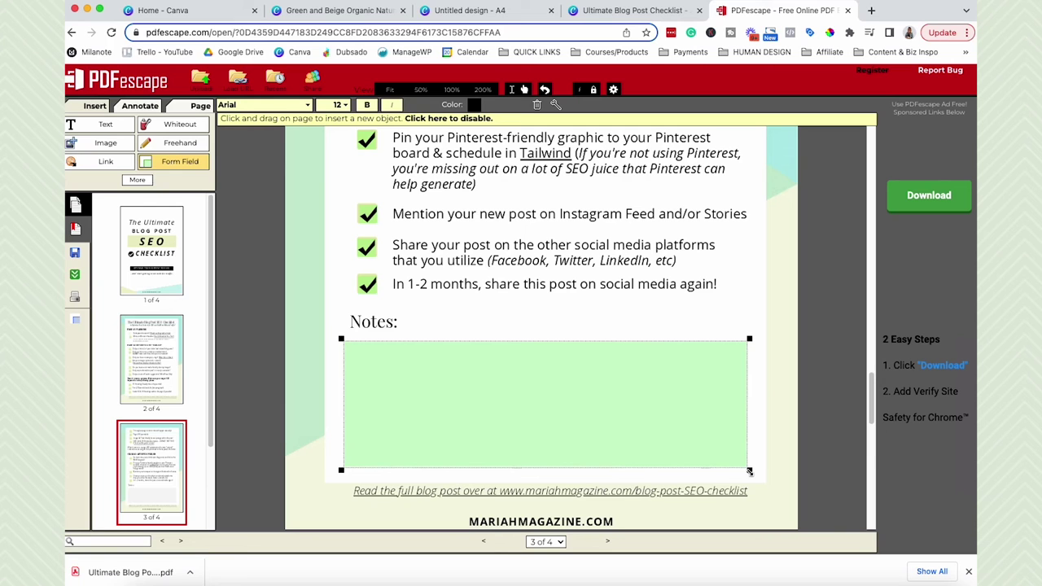
left_click(635, 11)
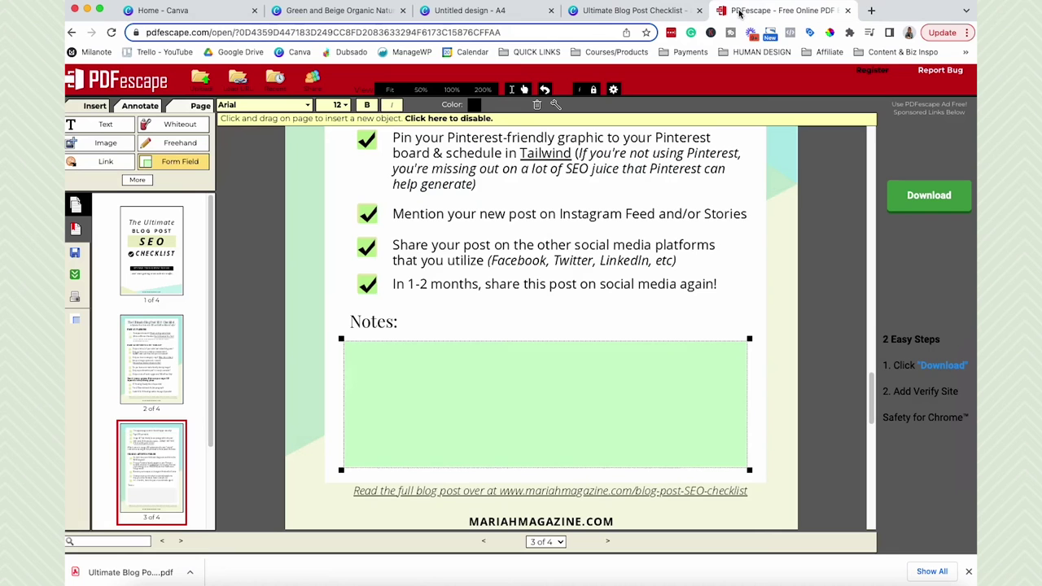
left_click(778, 11)
left_click(119, 169)
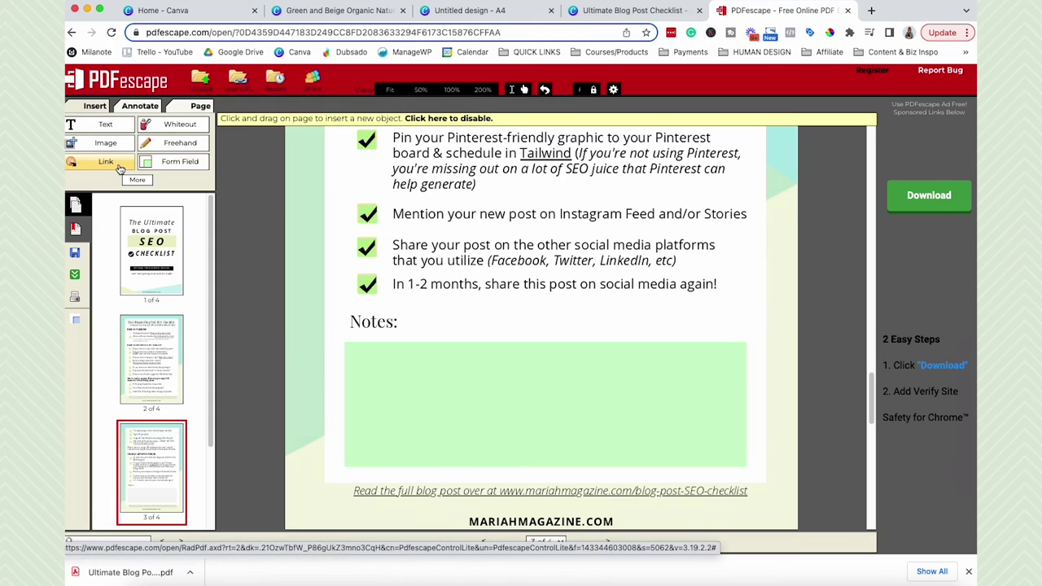
scroll(468, 359, "down", 1)
scroll(465, 371, "up", 2)
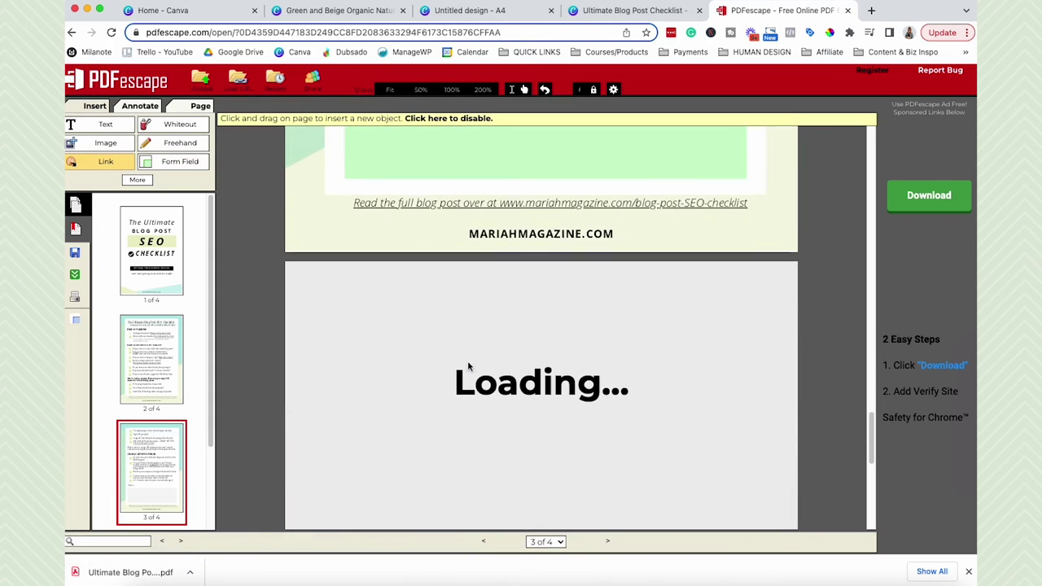
left_click_drag(468, 233, 622, 249)
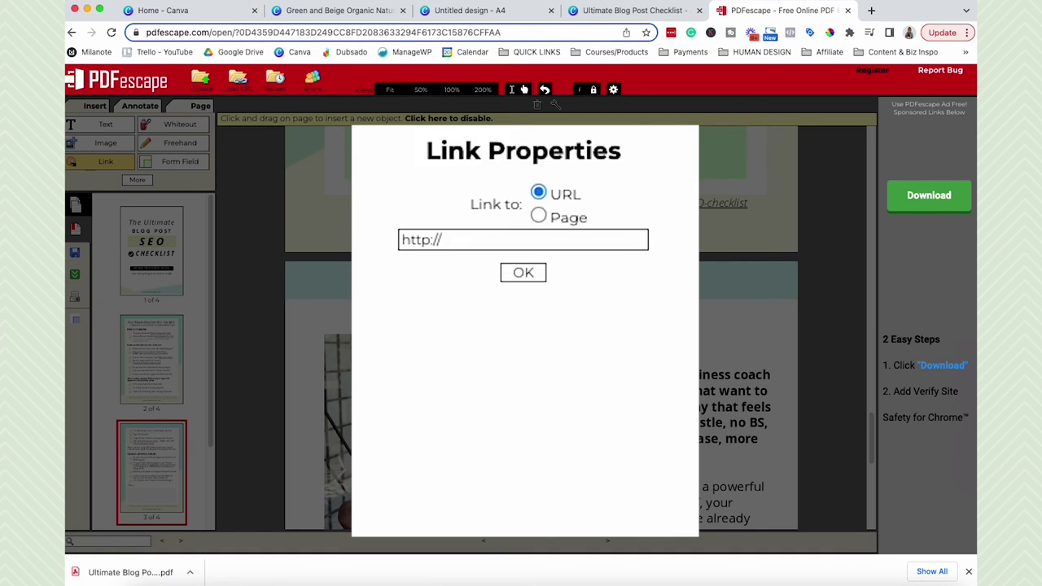
left_click(524, 273)
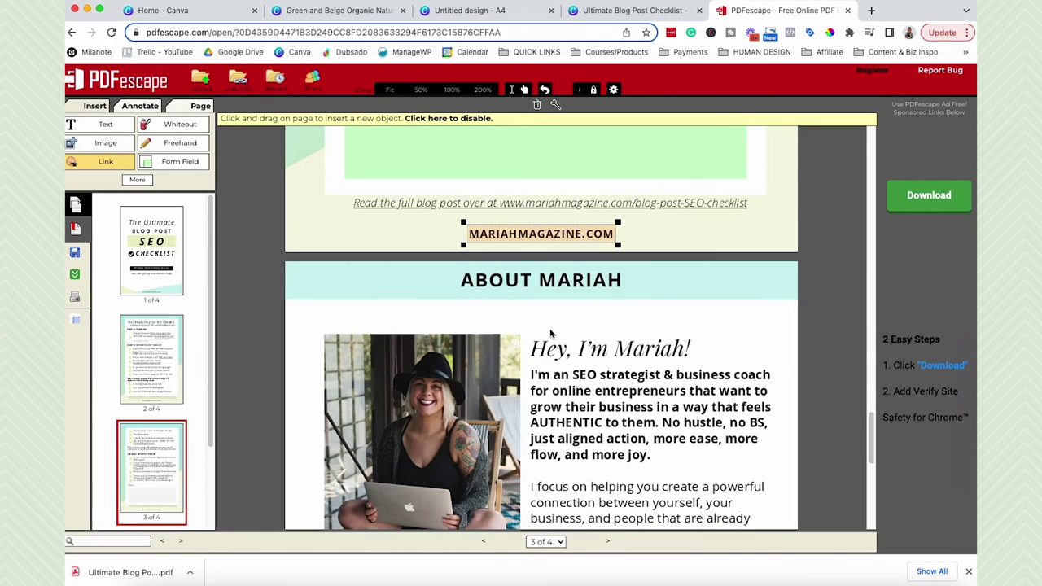
- Save and download the fillable checklist PDF, and open the downloaded file in the browser
left_click(76, 278)
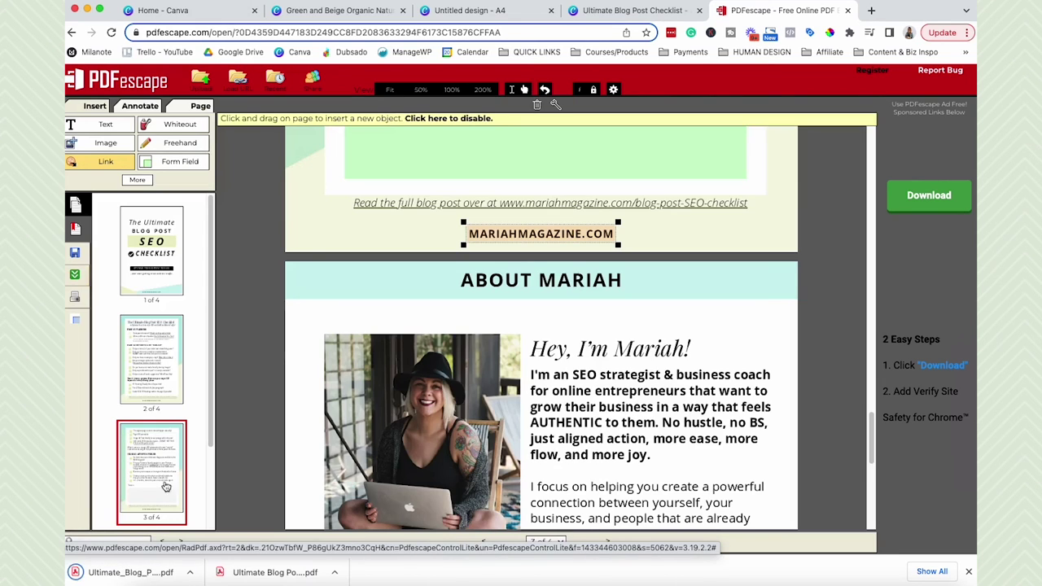
left_click(130, 573)
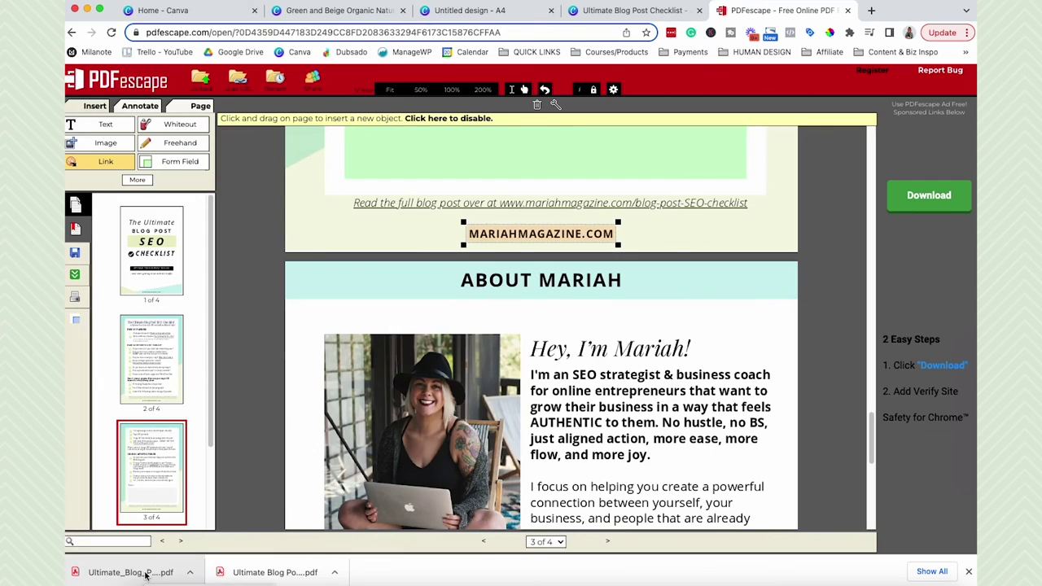
- Test the fillable checkboxes on page 2 by toggling several of the Stage #1 and Stage #2 items
scroll(513, 362, "down", 10)
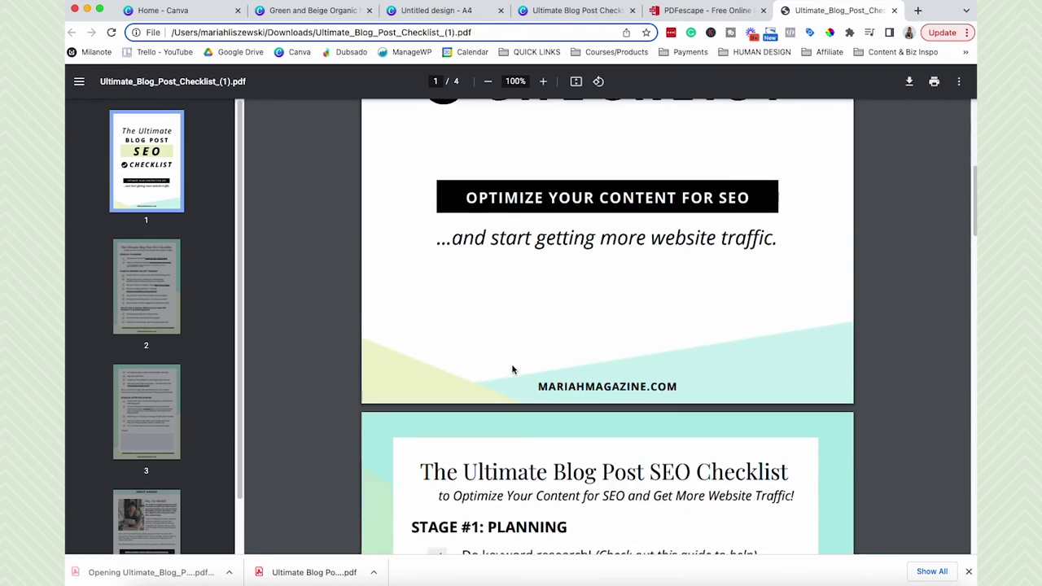
scroll(513, 369, "down", 2)
left_click(435, 373)
left_click(437, 401)
left_click(436, 373)
left_click(438, 400)
left_click(436, 373)
left_click(438, 400)
scroll(456, 432, "down", 1)
left_click(434, 470)
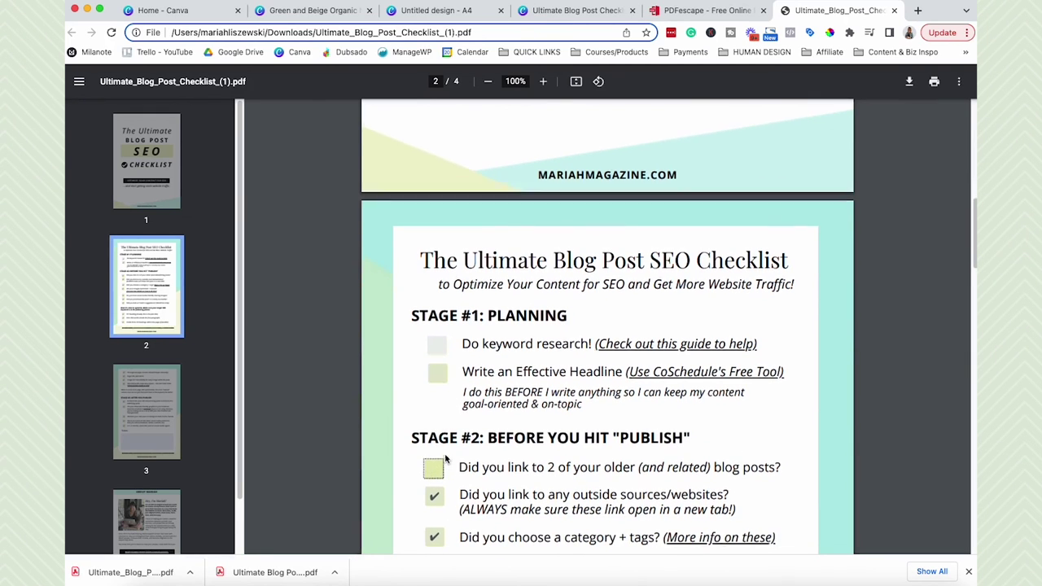
scroll(438, 488, "down", 1)
left_click(437, 488)
left_click(439, 528)
left_click(439, 492)
left_click(434, 458)
- Test the Notes field on page 3 by entering "mnbdfmsdnfbdmnf"
scroll(594, 432, "down", 12)
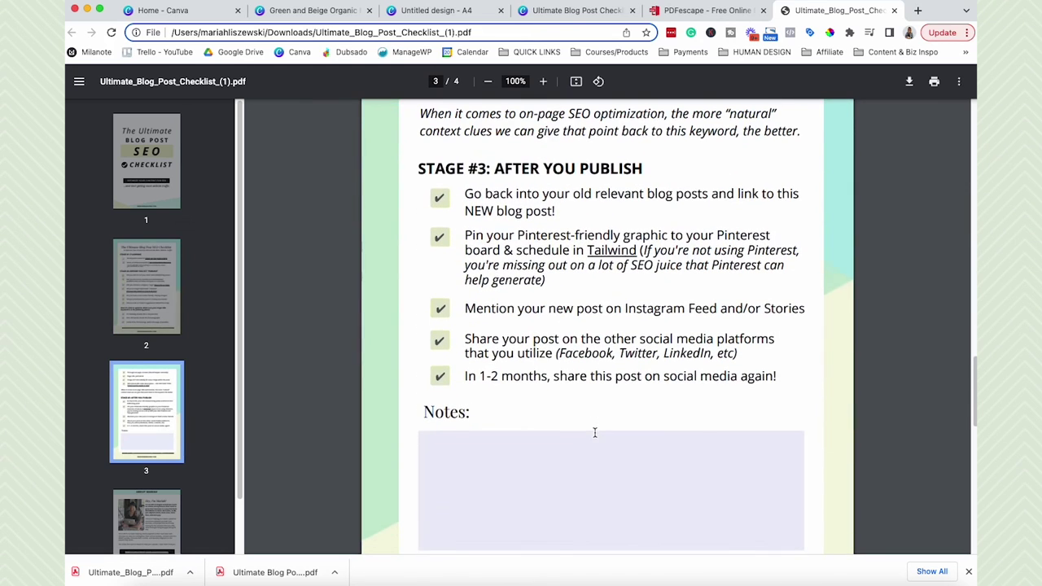
left_click(551, 451)
type("mnbdfmsdnfbdmnf")
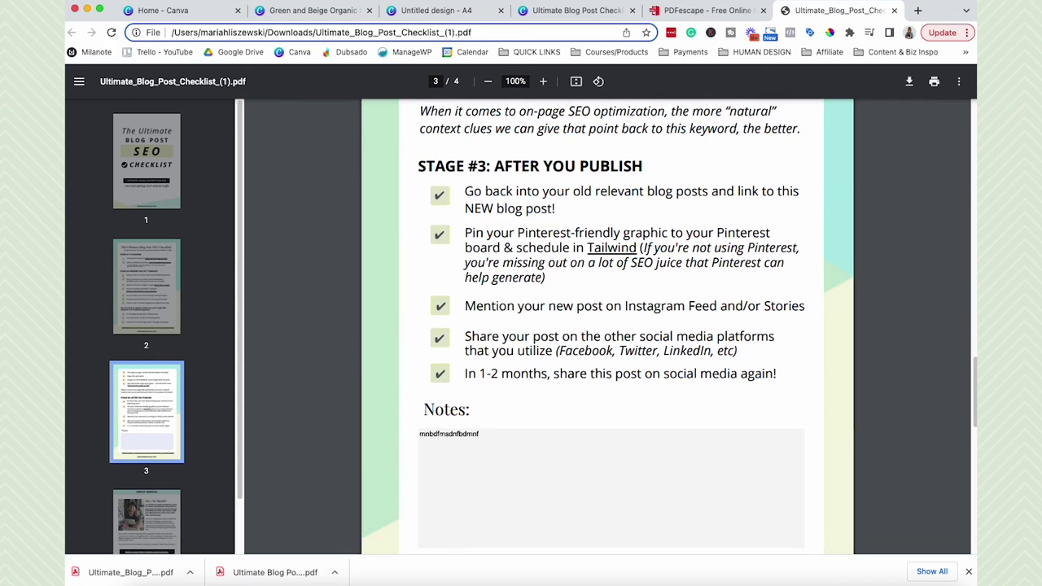